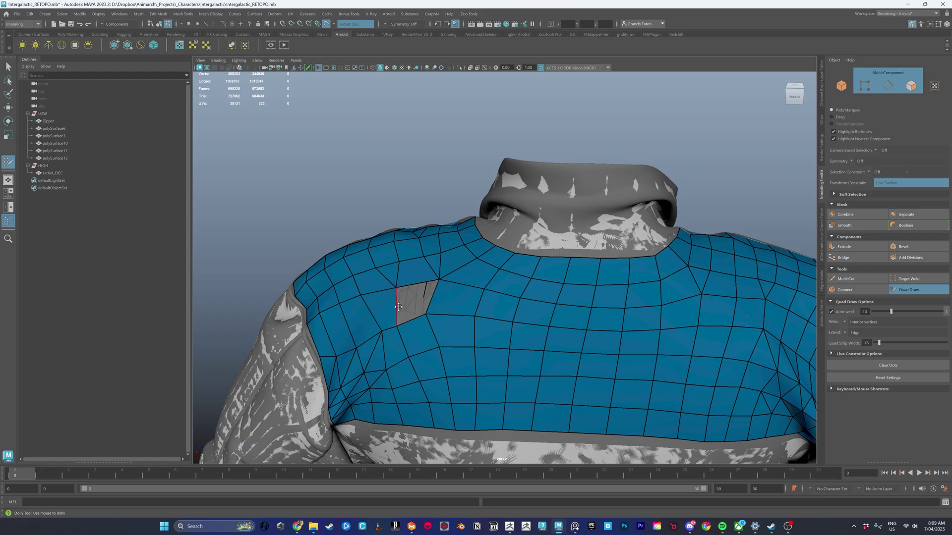
Step: Fill the four-sided gap near the shoulder of the jacket's retopology mesh with a Quad Draw face
{"action": "left_click", "coordinate": [408, 316], "text": "shift"}
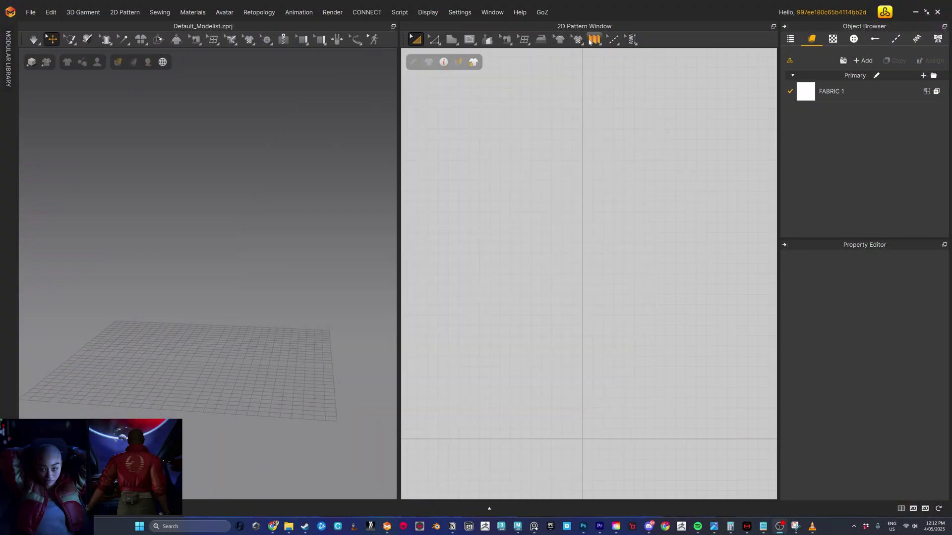
Step: Load the female avatar FV2.1_Naomi from the asset library into the empty Marvelous Designer scene
{"action": "left_click", "coordinate": [492, 12]}
{"action": "left_click", "coordinate": [491, 58]}
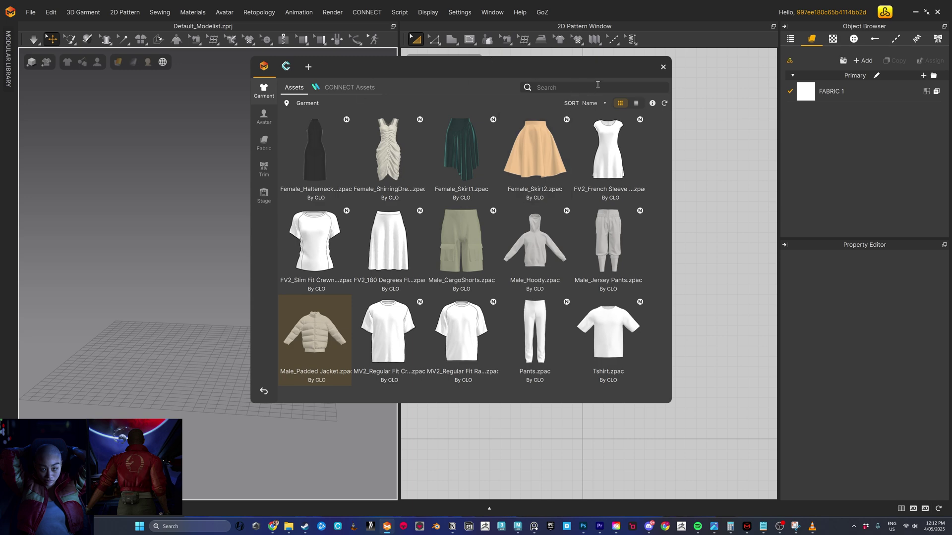
{"action": "left_click", "coordinate": [264, 117]}
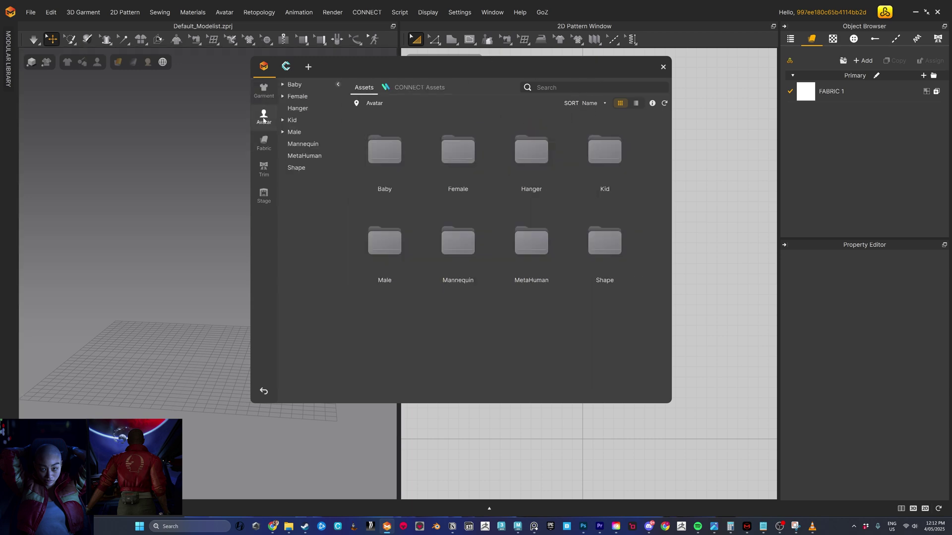
{"action": "left_click", "coordinate": [298, 96]}
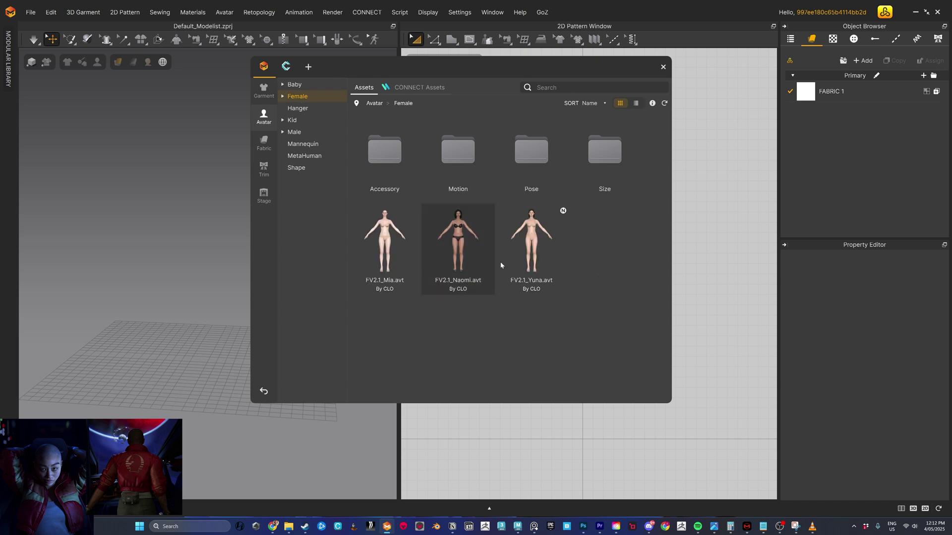
{"action": "double_click", "coordinate": [470, 233]}
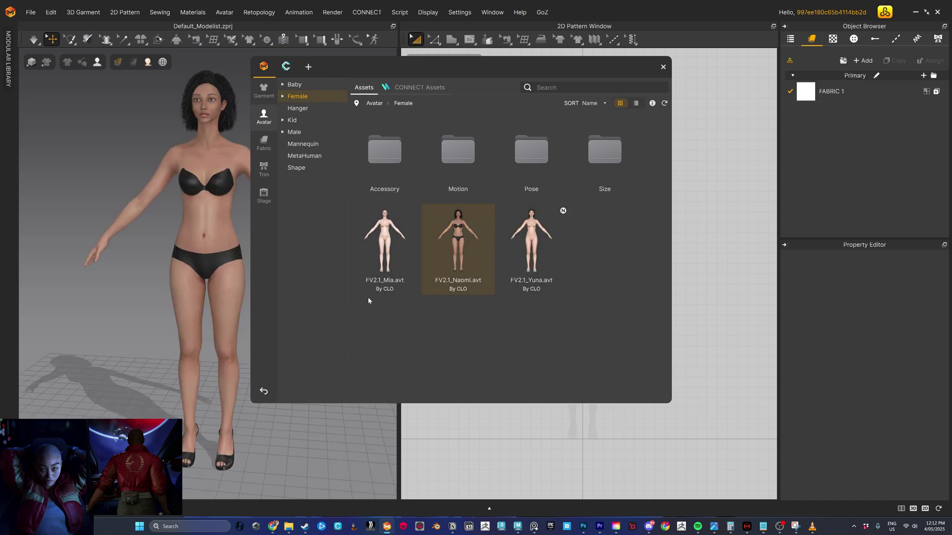
{"action": "left_click", "coordinate": [662, 67]}
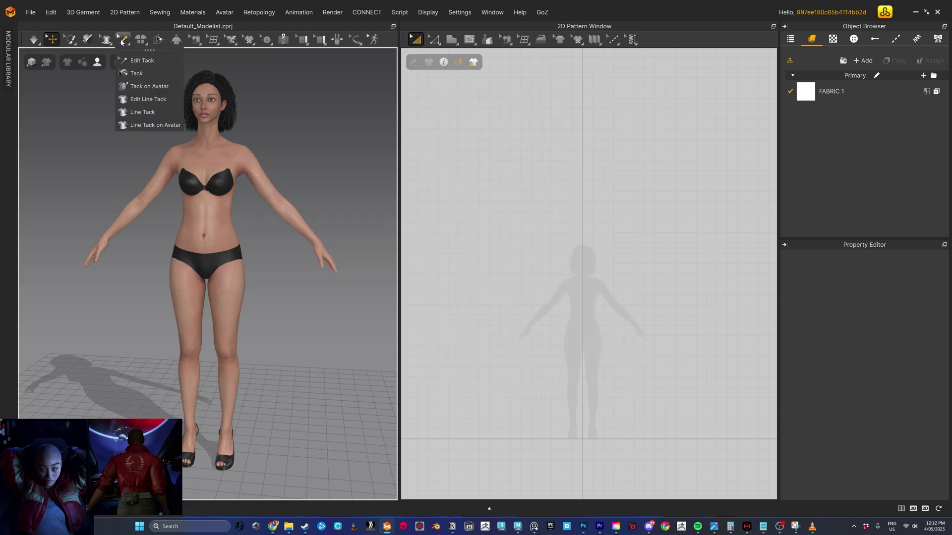
Step: Display the avatar as a monochrome surface and delete its hair and shoe accessories
{"action": "mouse_move", "coordinate": [149, 63]}
{"action": "left_click", "coordinate": [161, 106]}
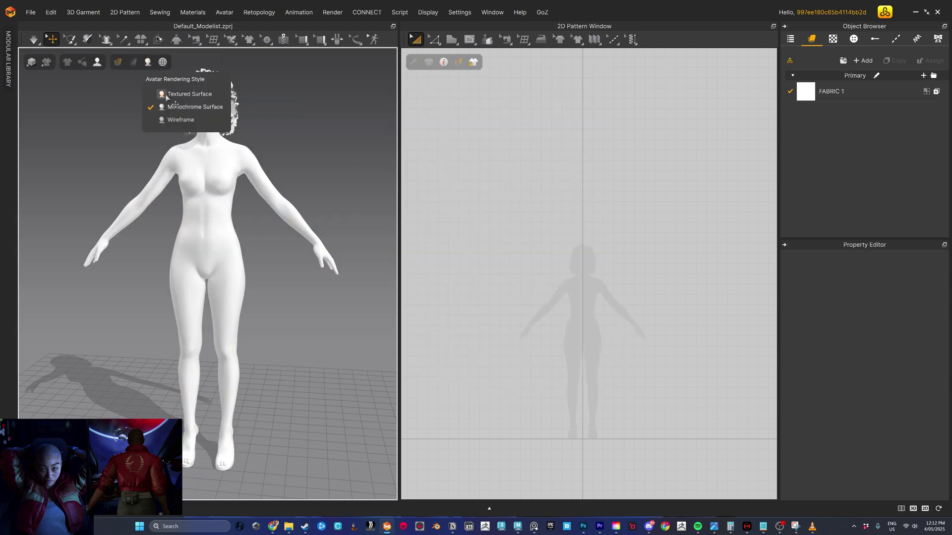
{"action": "left_click", "coordinate": [227, 108]}
{"action": "right_click", "coordinate": [228, 107]}
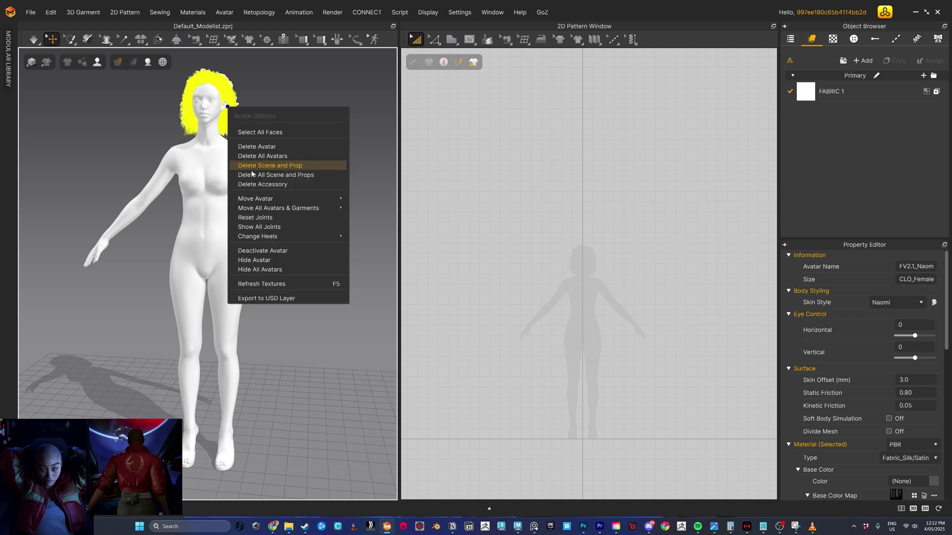
{"action": "left_click", "coordinate": [288, 184]}
{"action": "left_click", "coordinate": [228, 461]}
{"action": "right_click", "coordinate": [228, 473]}
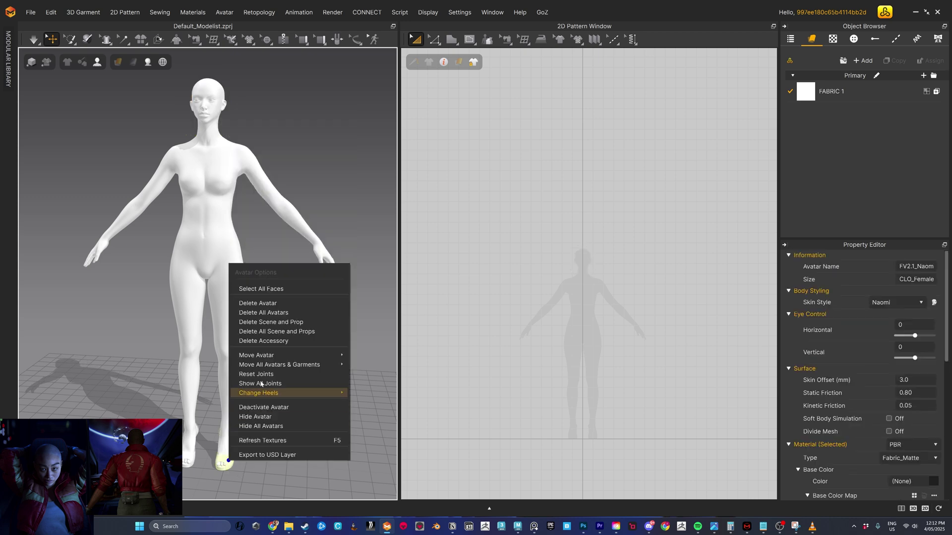
{"action": "left_click", "coordinate": [267, 341]}
{"action": "right_click_drag", "start_coordinate": [302, 427], "coordinate": [327, 389]}
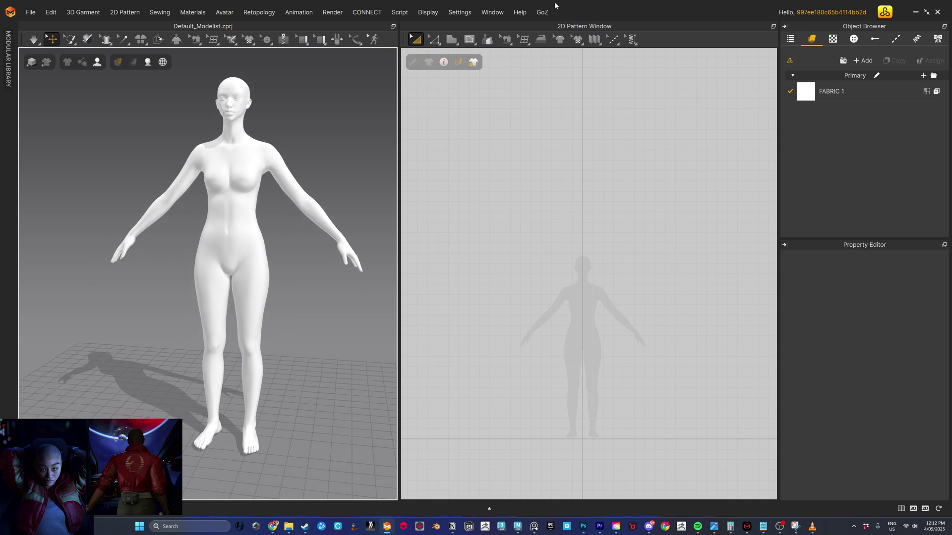
Step: Add the round-neck front body and the second back body from the women's Drop Shoulder basic shirt modules
{"action": "left_click", "coordinate": [493, 12]}
{"action": "left_click", "coordinate": [505, 58]}
{"action": "left_click", "coordinate": [116, 174]}
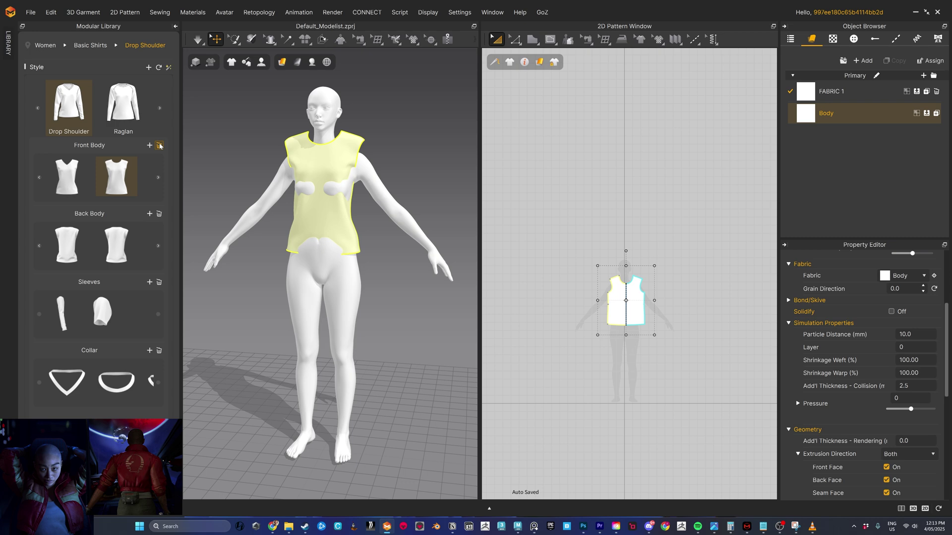
{"action": "left_click", "coordinate": [117, 244]}
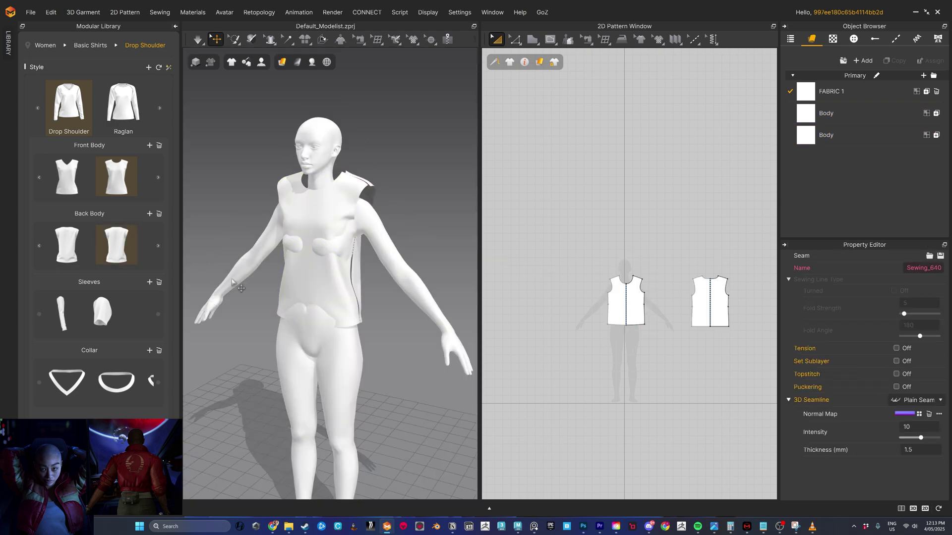
Step: Lower both body pieces slightly and shift them forward so they enclose the avatar's torso
{"action": "right_click_drag", "start_coordinate": [277, 189], "coordinate": [315, 185]}
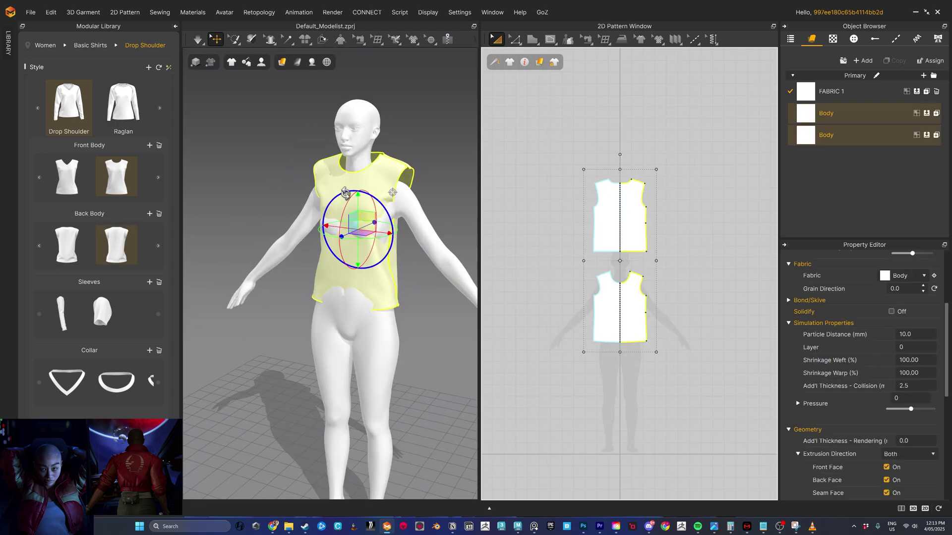
{"action": "left_click_drag", "start_coordinate": [358, 193], "coordinate": [357, 205]}
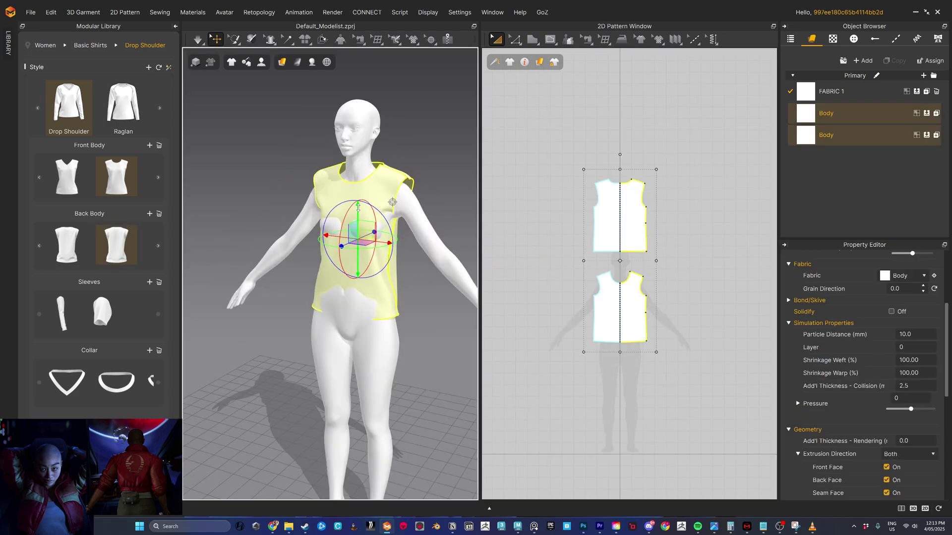
{"action": "right_click_drag", "start_coordinate": [358, 205], "coordinate": [349, 259]}
{"action": "left_click_drag", "start_coordinate": [341, 243], "coordinate": [332, 243]}
{"action": "right_click_drag", "start_coordinate": [332, 243], "coordinate": [373, 232]}
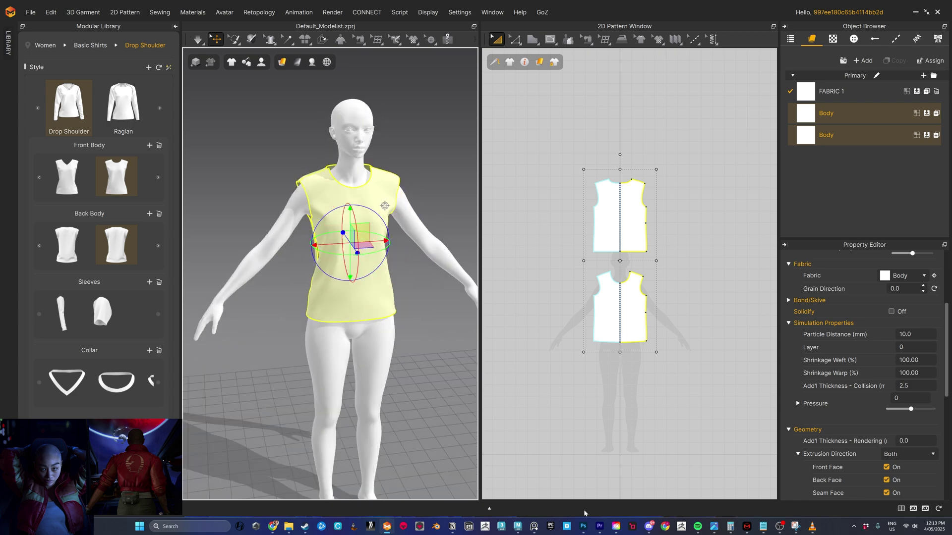
Step: Add the long sleeves to the garment and shift them slightly to line up with the armholes
{"action": "left_click", "coordinate": [62, 312]}
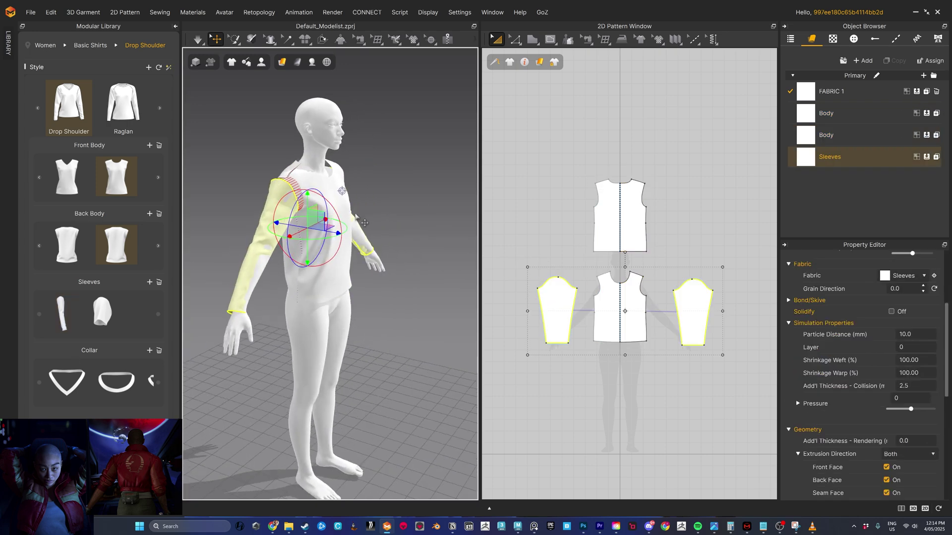
{"action": "left_click_drag", "start_coordinate": [331, 232], "coordinate": [338, 233]}
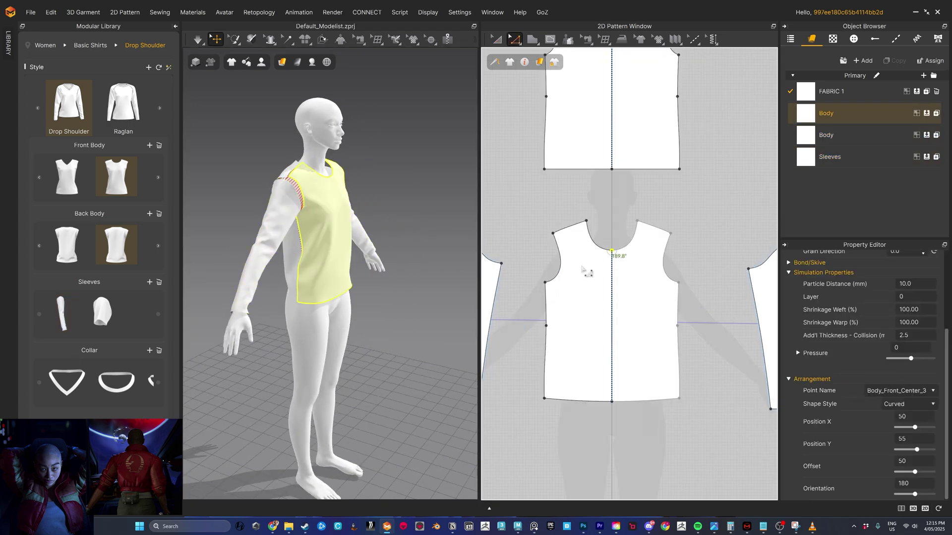
Step: Cut the front body pattern into two halves along its vertical center line
{"action": "scroll", "coordinate": [590, 252], "scroll_direction": "up", "scroll_amount": 2}
{"action": "middle_click_drag", "start_coordinate": [590, 251], "coordinate": [595, 255]}
{"action": "scroll", "coordinate": [618, 267], "scroll_direction": "down", "scroll_amount": 1}
{"action": "middle_click_drag", "start_coordinate": [650, 295], "coordinate": [637, 272]}
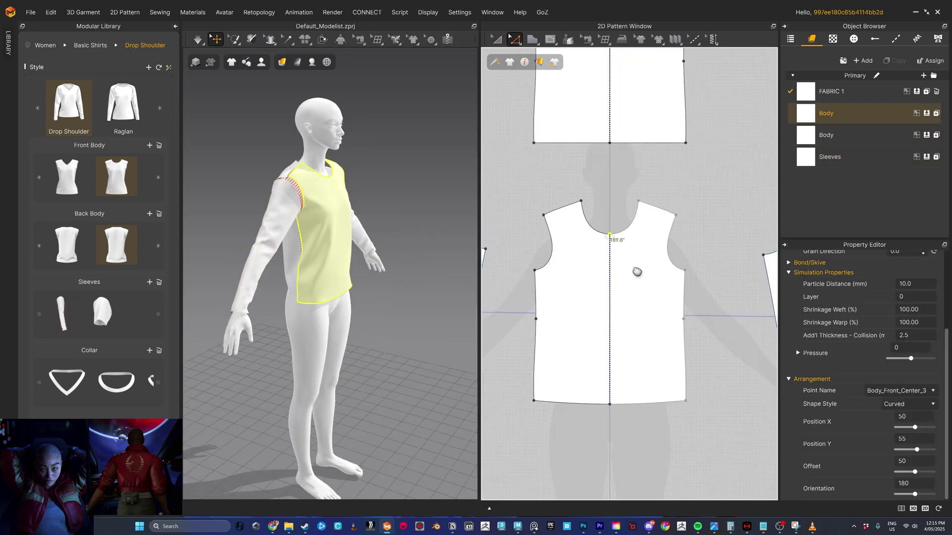
{"action": "scroll", "coordinate": [611, 258], "scroll_direction": "up", "scroll_amount": 2}
{"action": "left_click", "coordinate": [610, 237]}
{"action": "right_click", "coordinate": [610, 238]}
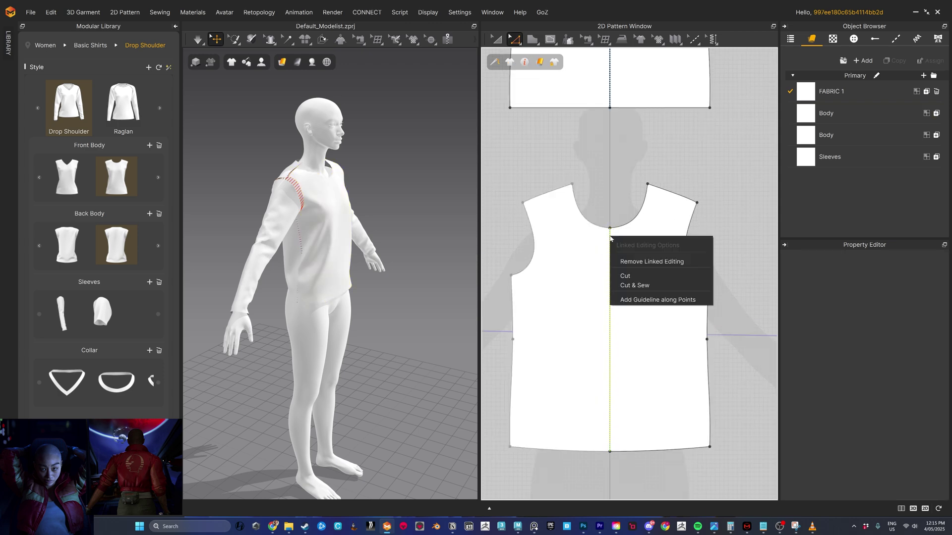
{"action": "left_click", "coordinate": [626, 279]}
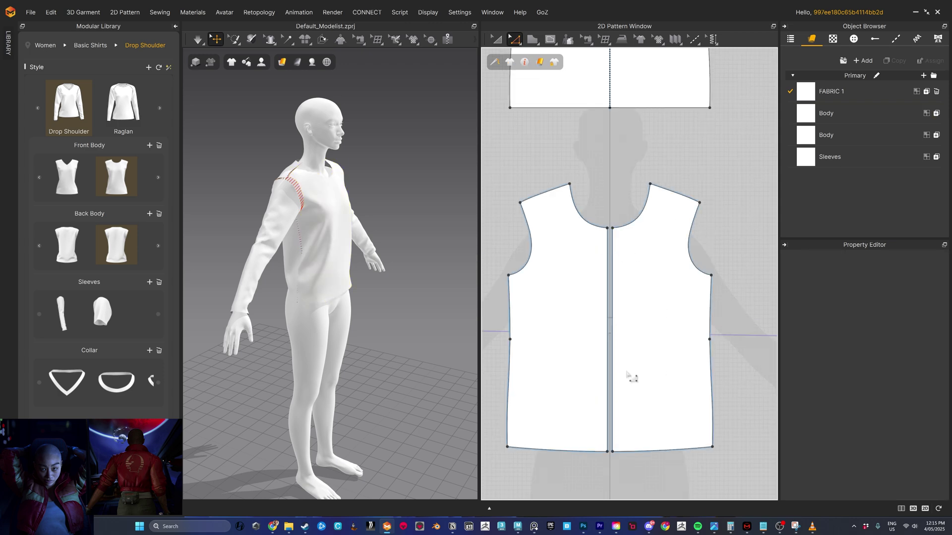
Step: Widen the top of the sleeve pattern by moving both underarm corner points outward
{"action": "scroll", "coordinate": [627, 313], "scroll_direction": "down", "scroll_amount": 5}
{"action": "scroll", "coordinate": [578, 234], "scroll_direction": "down", "scroll_amount": 4}
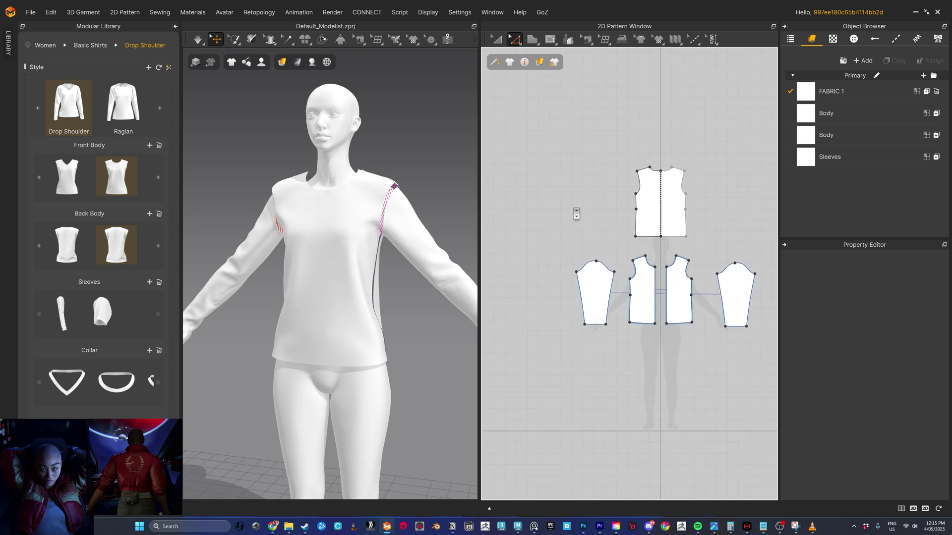
{"action": "scroll", "coordinate": [578, 236], "scroll_direction": "up", "scroll_amount": 1}
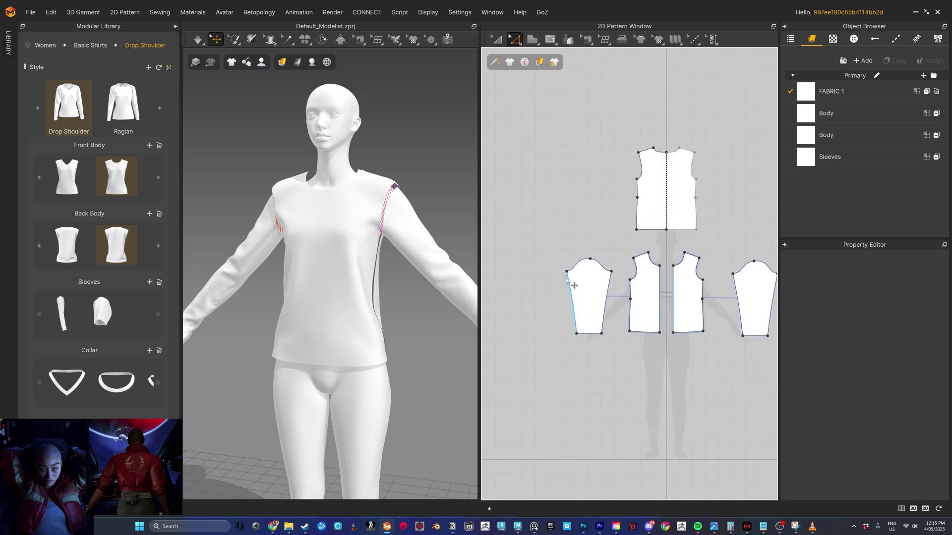
{"action": "left_click", "coordinate": [573, 278]}
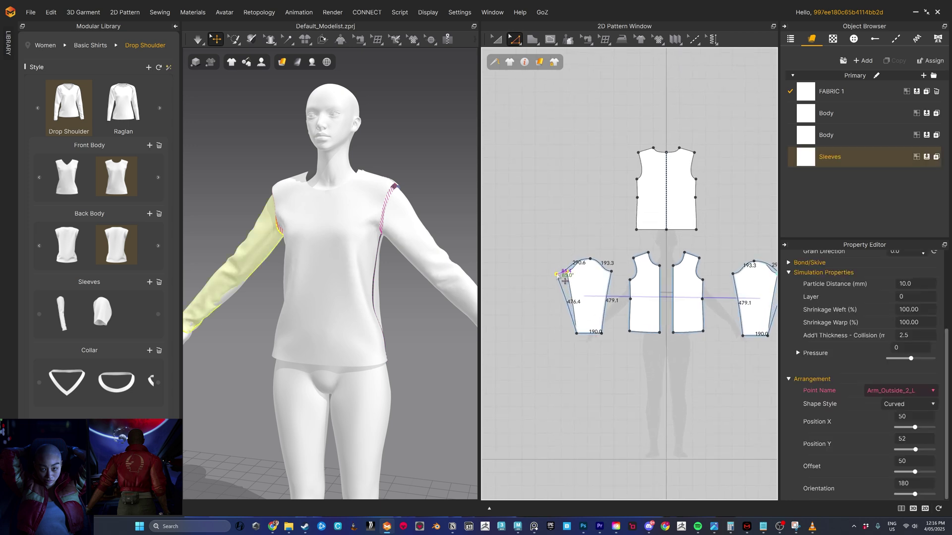
{"action": "left_click_drag", "start_coordinate": [556, 275], "coordinate": [615, 273]}
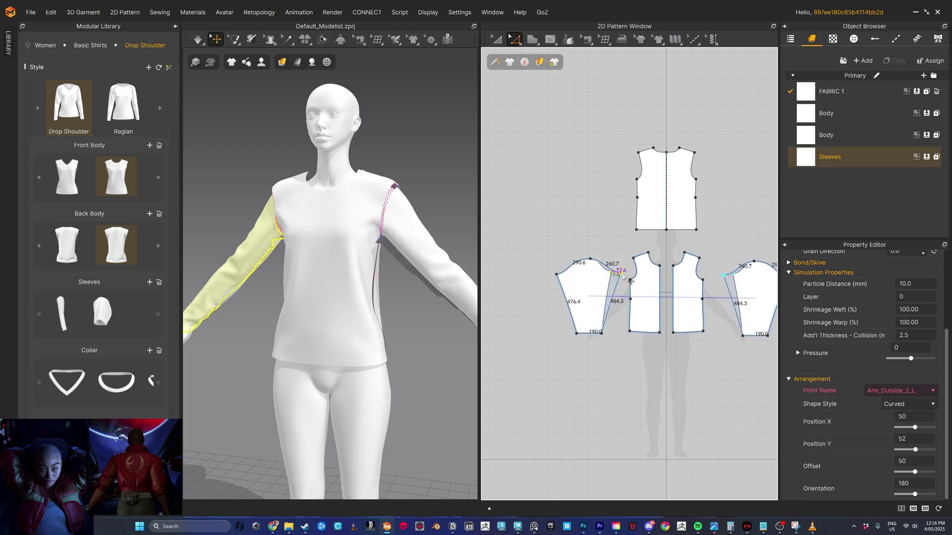
Step: Lower the underarm points of the front armholes and extend the back body's shoulder tips outward
{"action": "left_click", "coordinate": [629, 281]}
{"action": "scroll", "coordinate": [630, 281], "scroll_direction": "up", "scroll_amount": 2}
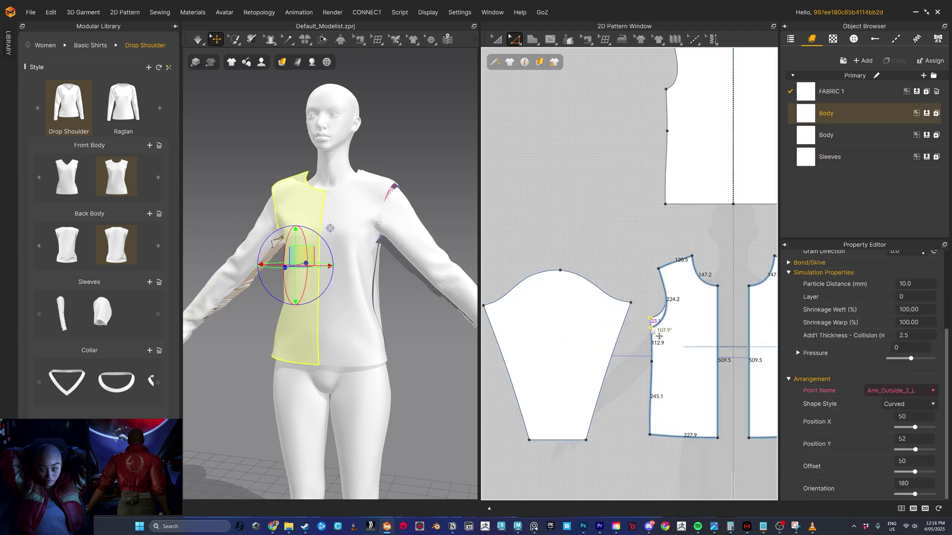
{"action": "scroll", "coordinate": [638, 316], "scroll_direction": "down", "scroll_amount": 2}
{"action": "left_click", "coordinate": [653, 158]}
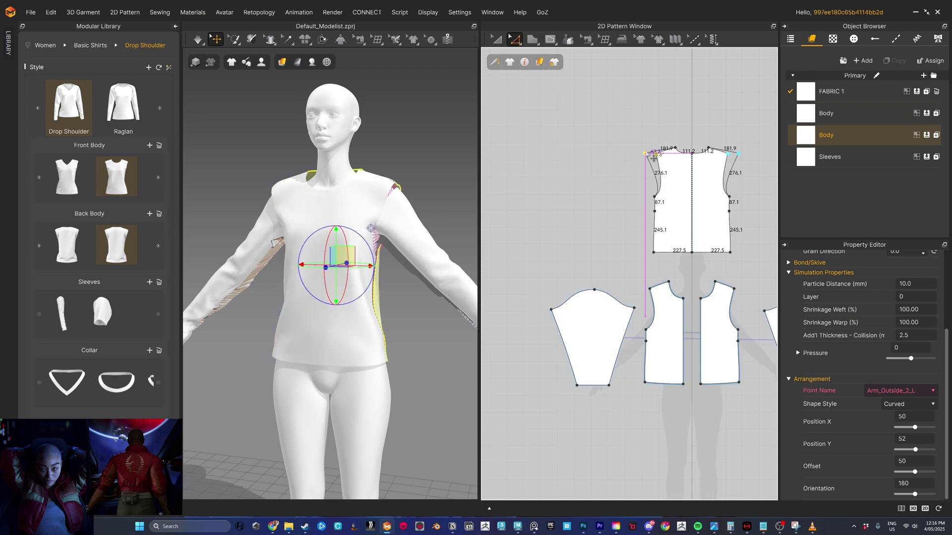
{"action": "left_click_drag", "start_coordinate": [645, 154], "coordinate": [645, 154]}
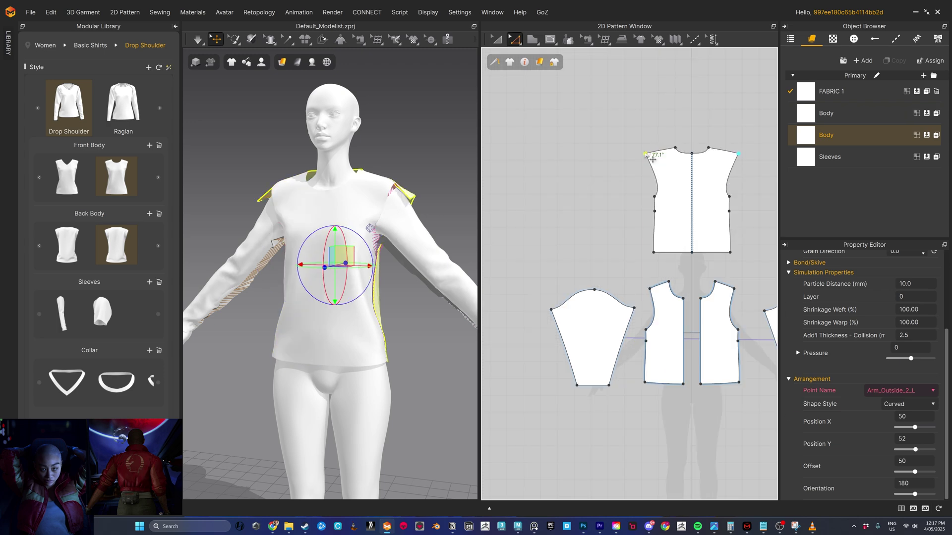
Step: Delete the extra side-seam points just below the armholes on the back and front body patterns
{"action": "left_click", "coordinate": [654, 211]}
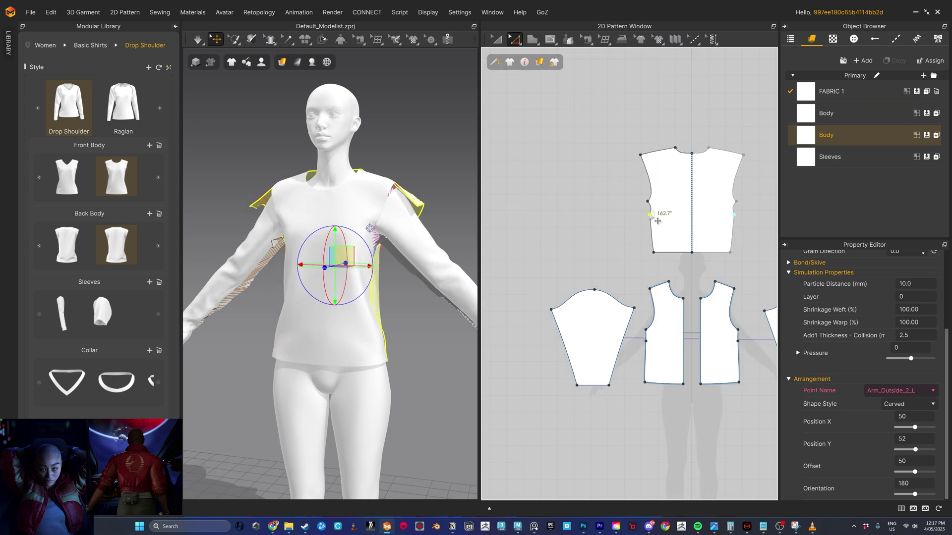
{"action": "right_click", "coordinate": [649, 213]}
{"action": "left_click", "coordinate": [662, 238]}
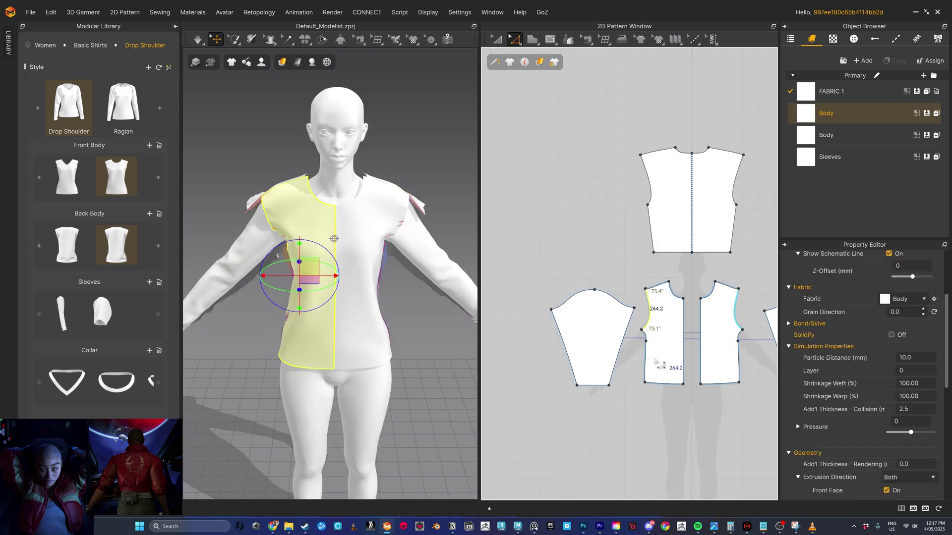
{"action": "right_click", "coordinate": [644, 341]}
{"action": "left_click", "coordinate": [661, 366]}
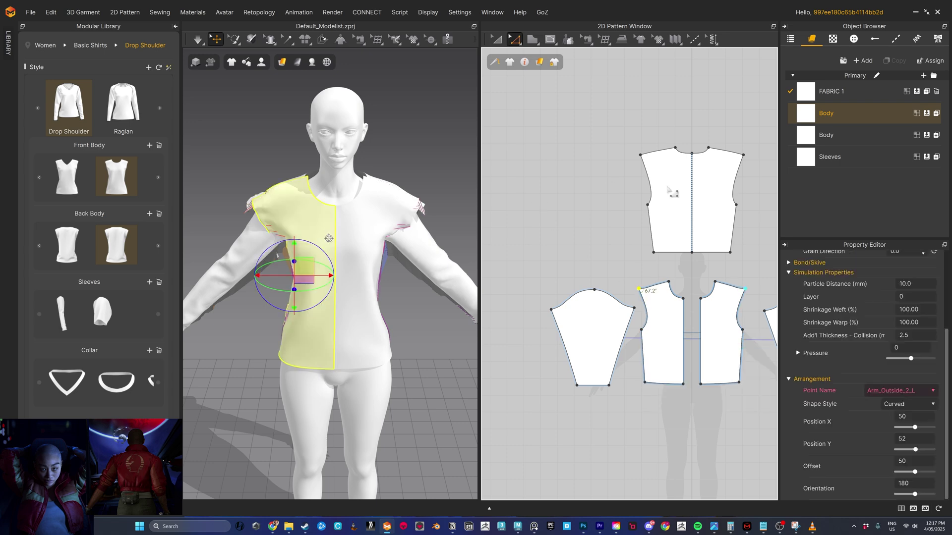
Step: Simulate the garment and examine how the open front and wider sleeves drape on the avatar
{"action": "left_click", "coordinate": [199, 39]}
{"action": "left_click", "coordinate": [221, 58]}
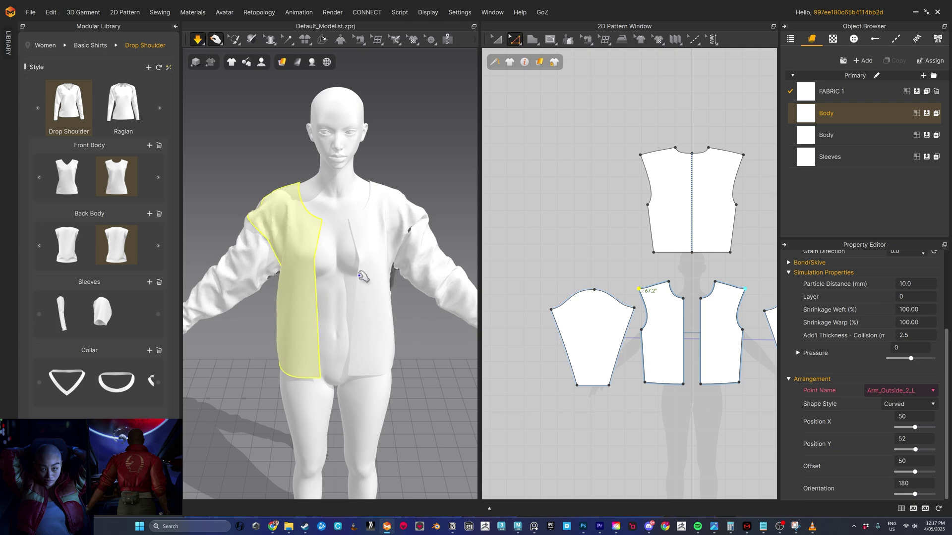
{"action": "scroll", "coordinate": [360, 250], "scroll_direction": "down", "scroll_amount": 3}
{"action": "right_click_drag", "start_coordinate": [359, 251], "coordinate": [388, 250]}
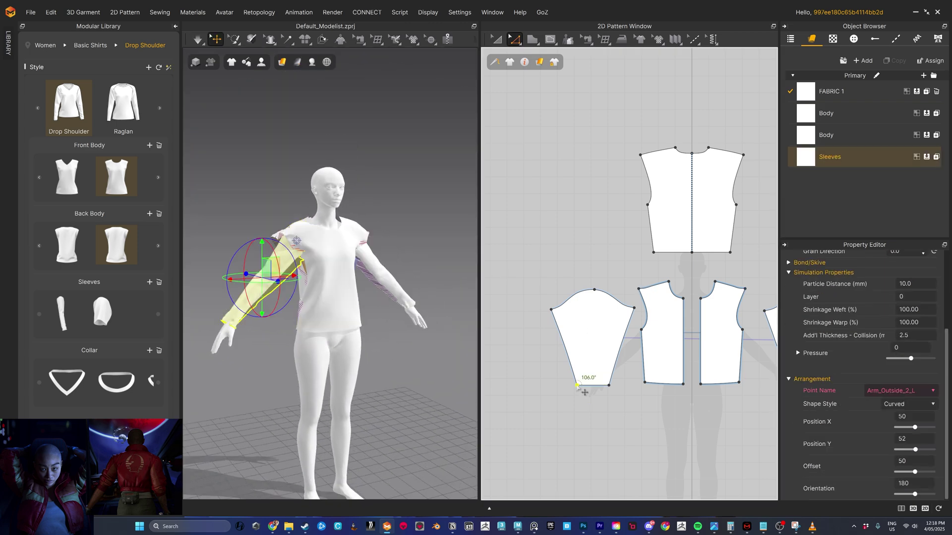
Step: Move the outer corner point of the sleeve pattern's cuff edge
{"action": "left_click_drag", "start_coordinate": [584, 392], "coordinate": [614, 371]}
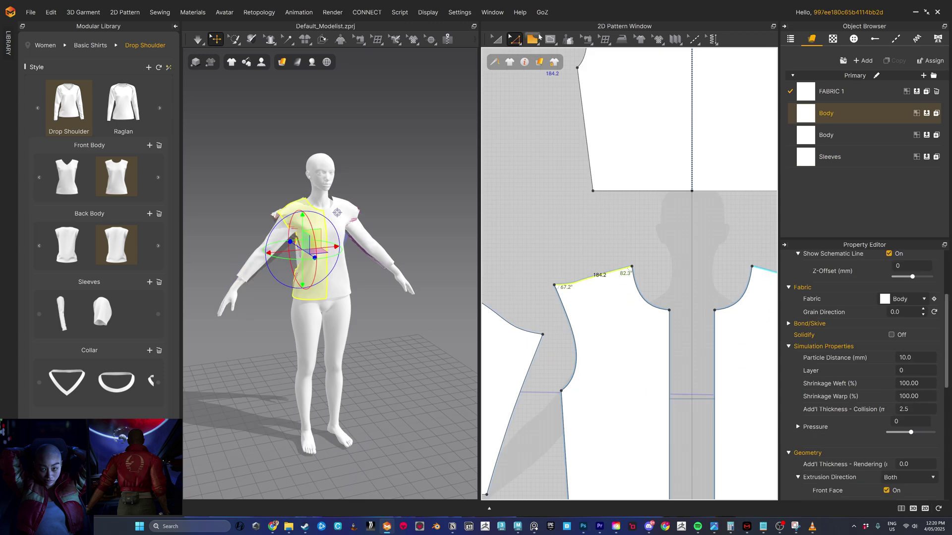
Step: Lower the outer half of the front body's shoulder edge to form a step at its midpoint
{"action": "left_click", "coordinate": [512, 44]}
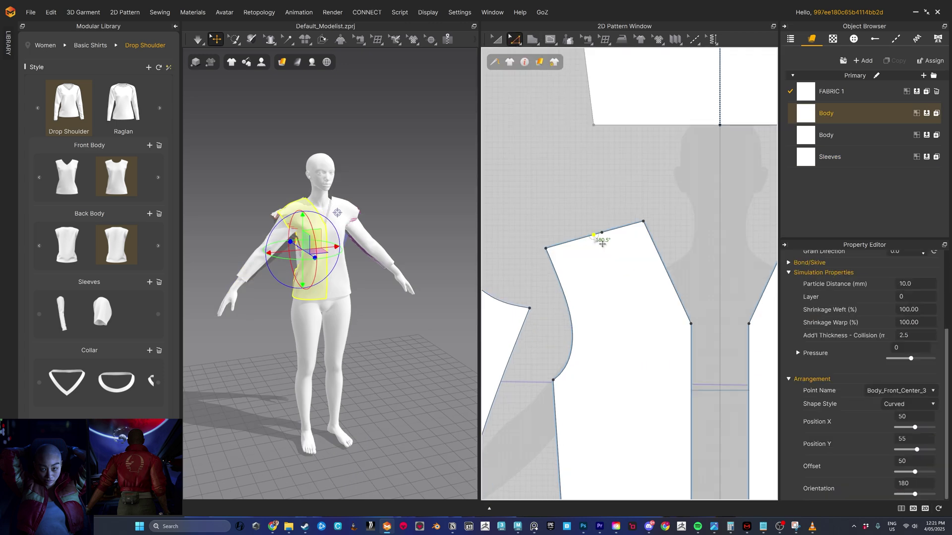
{"action": "left_click_drag", "start_coordinate": [595, 234], "coordinate": [555, 269]}
{"action": "left_click", "coordinate": [609, 264]}
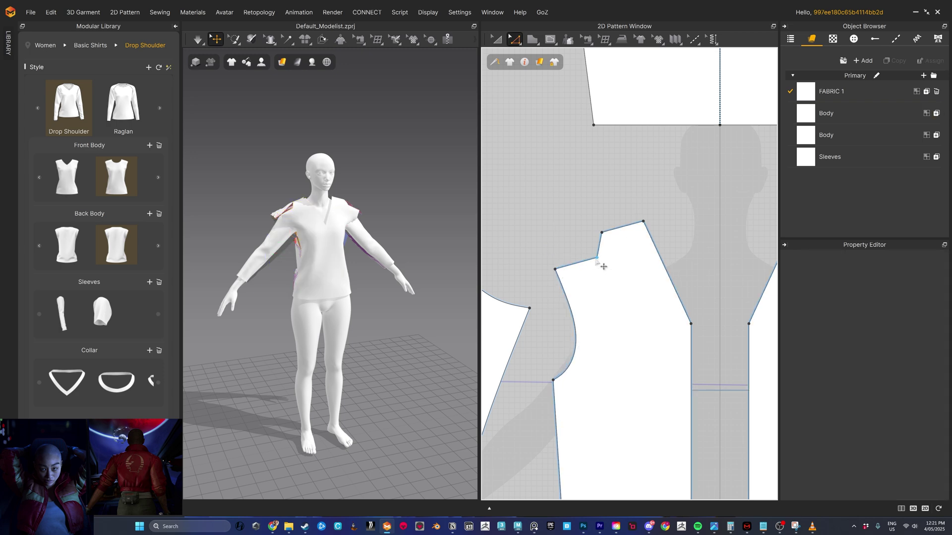
Step: Sew the top edges of the left and right raised front neck extensions together and simulate the garment
{"action": "left_click", "coordinate": [612, 264]}
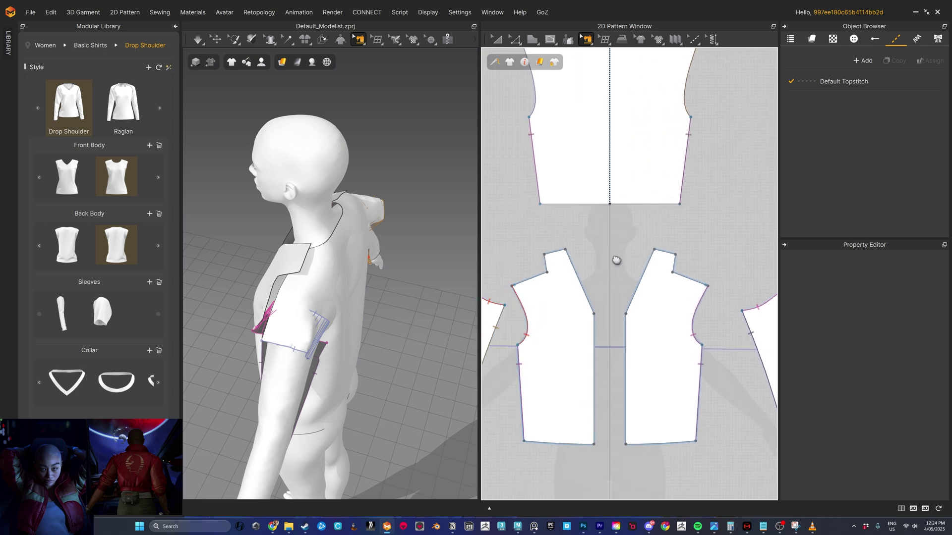
{"action": "right_click_drag", "start_coordinate": [616, 261], "coordinate": [633, 262]}
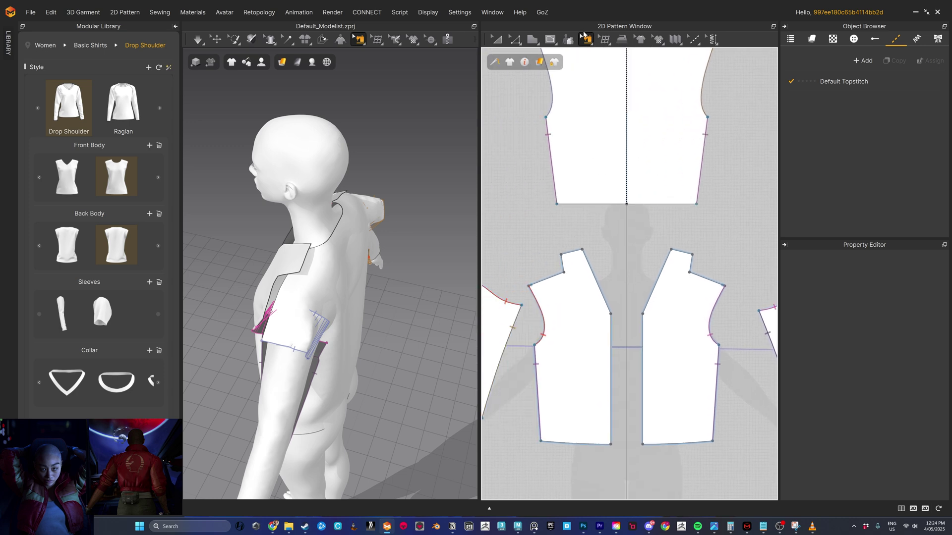
{"action": "left_click", "coordinate": [586, 40]}
{"action": "left_click", "coordinate": [605, 72]}
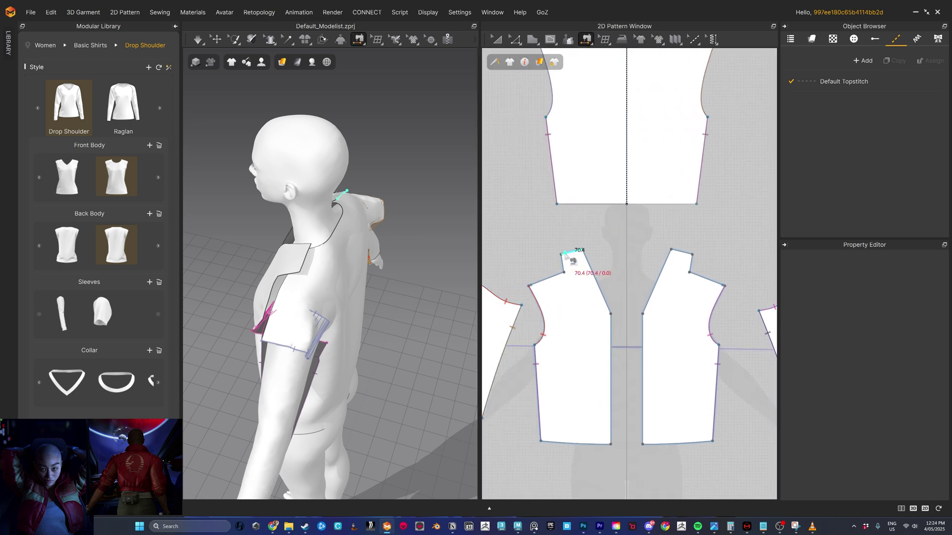
{"action": "left_click", "coordinate": [676, 254]}
{"action": "right_click_drag", "start_coordinate": [405, 178], "coordinate": [373, 169]}
{"action": "left_click", "coordinate": [197, 39]}
{"action": "mouse_move", "coordinate": [308, 234]}
{"action": "right_mouse_down"}
{"action": "mouse_move", "coordinate": [292, 233]}
{"action": "mouse_move", "coordinate": [317, 223]}
{"action": "right_mouse_up"}
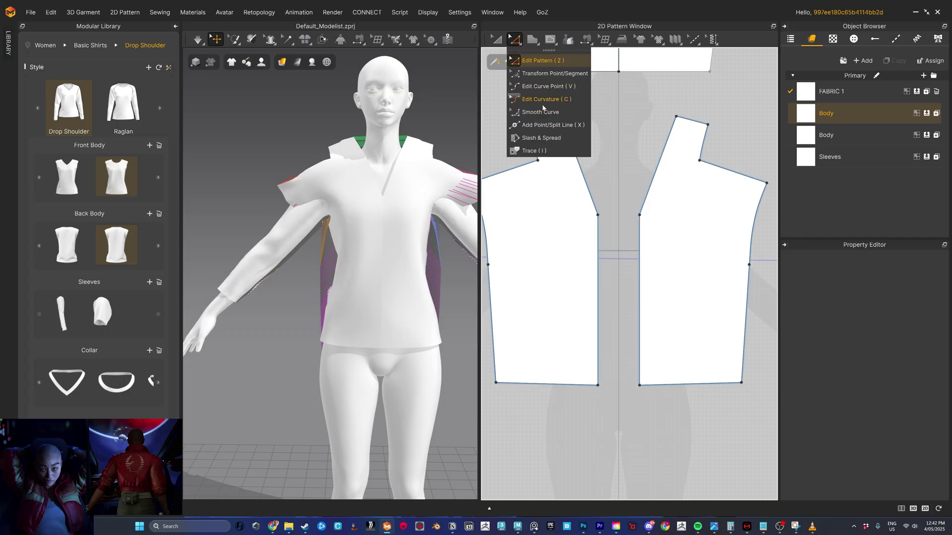
Step: Add a point on the front body's centre edge, then move that point and the hem's centre corner back toward the side seam
{"action": "left_click", "coordinate": [542, 102]}
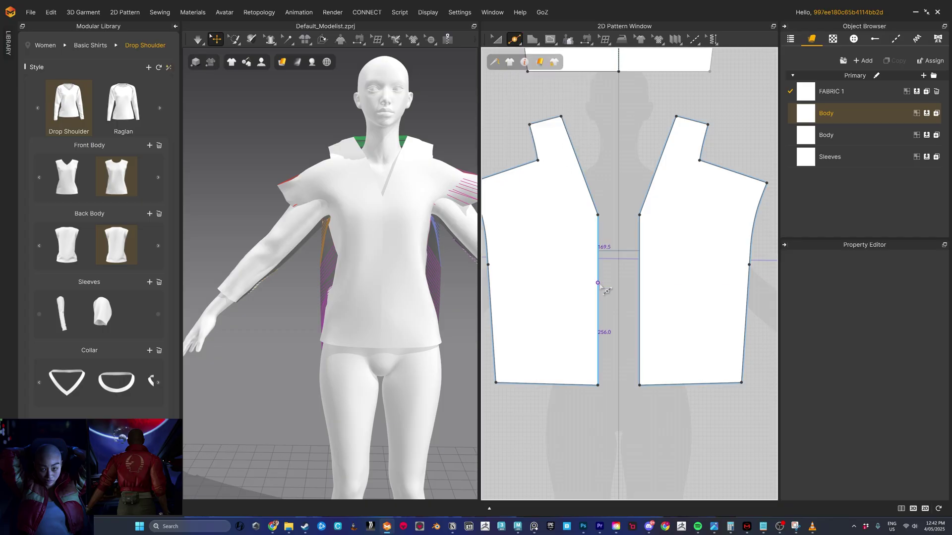
{"action": "left_click", "coordinate": [598, 265]}
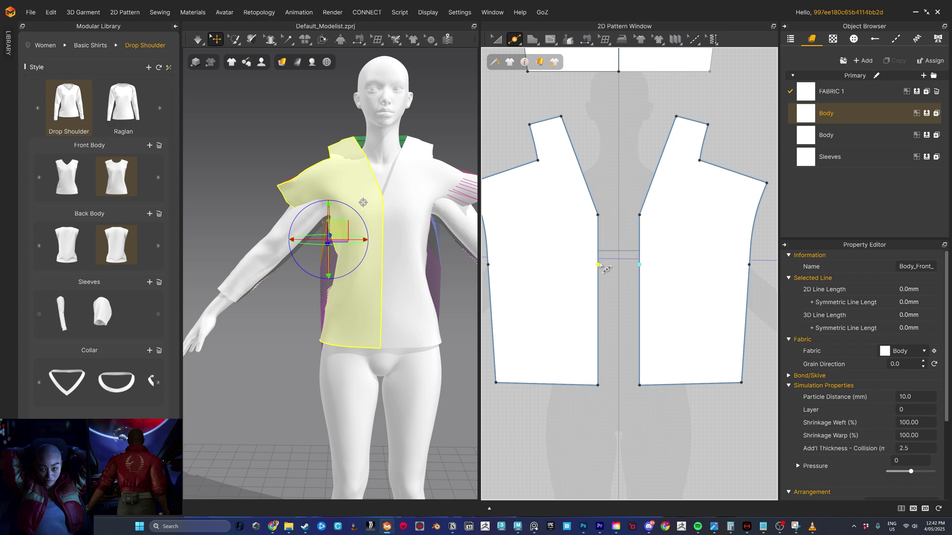
{"action": "left_click", "coordinate": [516, 41]}
{"action": "left_click", "coordinate": [536, 58]}
{"action": "left_click_drag", "start_coordinate": [597, 264], "coordinate": [580, 262]}
{"action": "left_click_drag", "start_coordinate": [598, 384], "coordinate": [581, 385]}
Step: Shape the lapel's lower edge by raising the point beneath its tip and round that inner corner with Smooth Curve
{"action": "scroll", "coordinate": [613, 282], "scroll_direction": "up", "scroll_amount": 3}
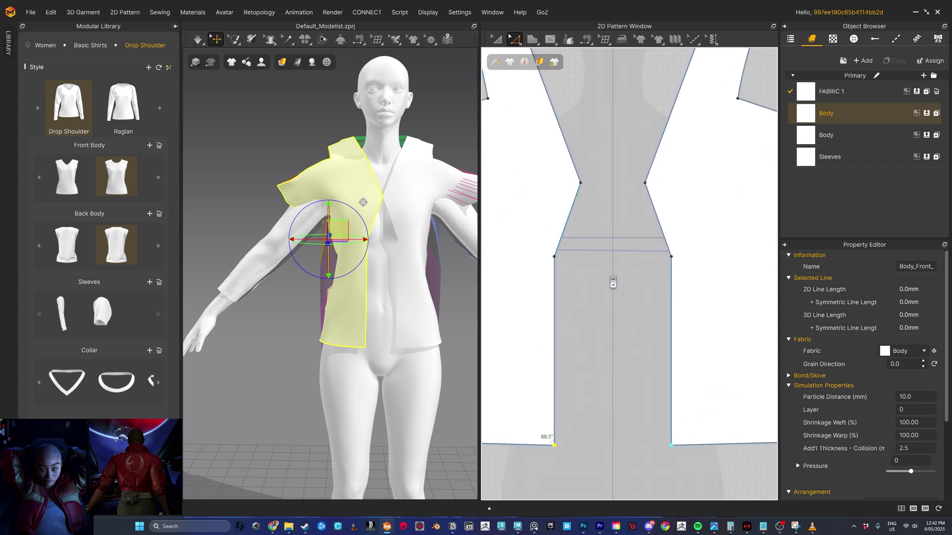
{"action": "left_click_drag", "start_coordinate": [608, 247], "coordinate": [594, 236]}
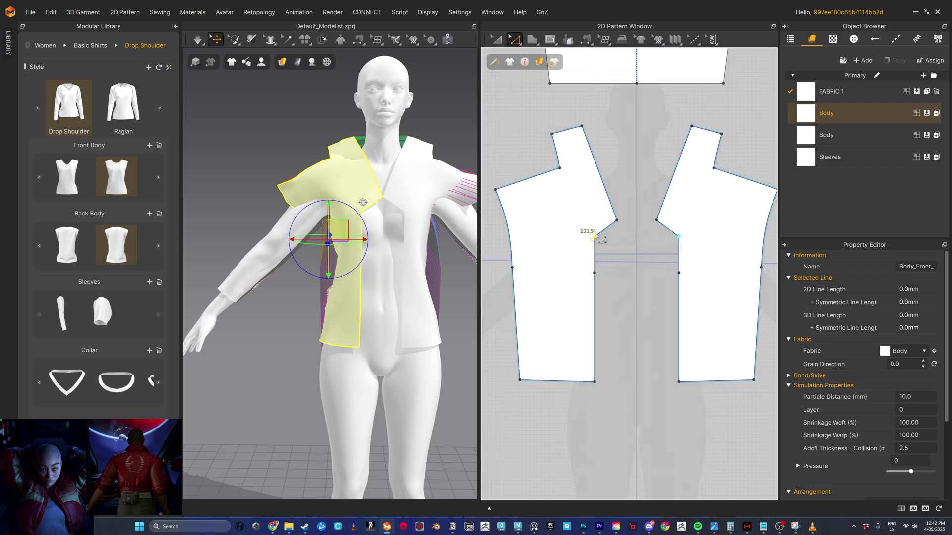
{"action": "left_click", "coordinate": [517, 40]}
{"action": "left_click", "coordinate": [534, 111]}
{"action": "left_click_drag", "start_coordinate": [595, 237], "coordinate": [606, 244]}
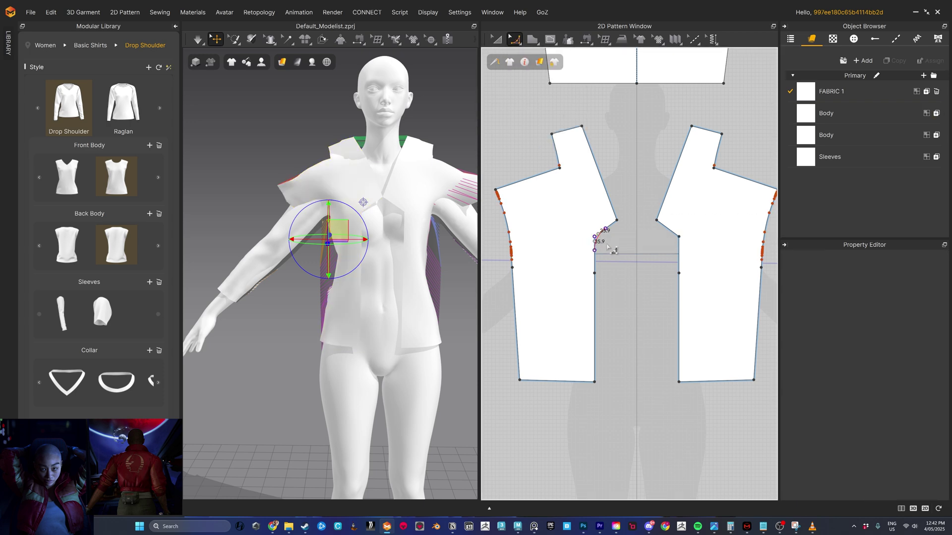
{"action": "left_click", "coordinate": [626, 262]}
{"action": "scroll", "coordinate": [593, 358], "scroll_direction": "down", "scroll_amount": 2}
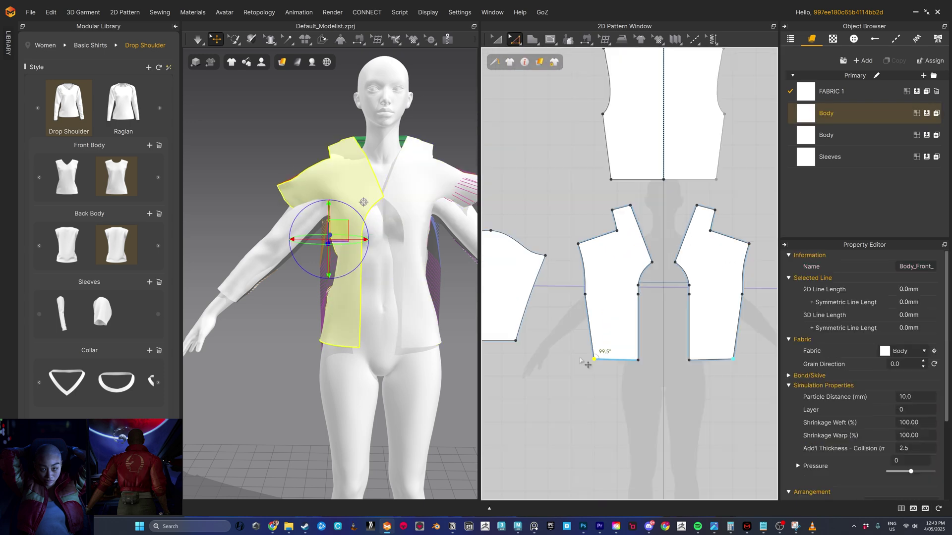
Step: Simulate the garment and pull the front lapel outward so the jacket folds open at the neck
{"action": "left_click", "coordinate": [198, 39]}
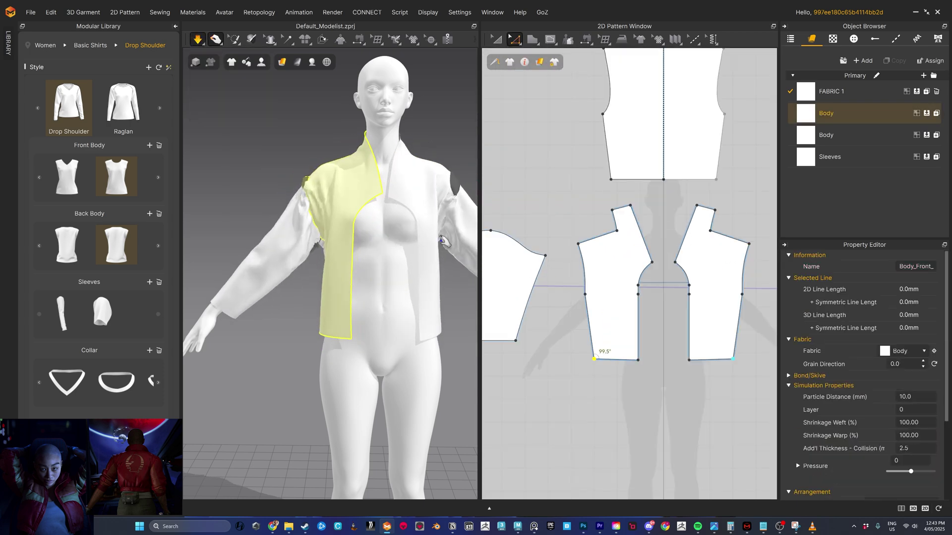
{"action": "left_click_drag", "start_coordinate": [379, 188], "coordinate": [336, 172]}
{"action": "mouse_move", "coordinate": [341, 178]}
{"action": "right_mouse_down"}
{"action": "mouse_move", "coordinate": [298, 179]}
{"action": "mouse_move", "coordinate": [347, 179]}
{"action": "right_mouse_up"}
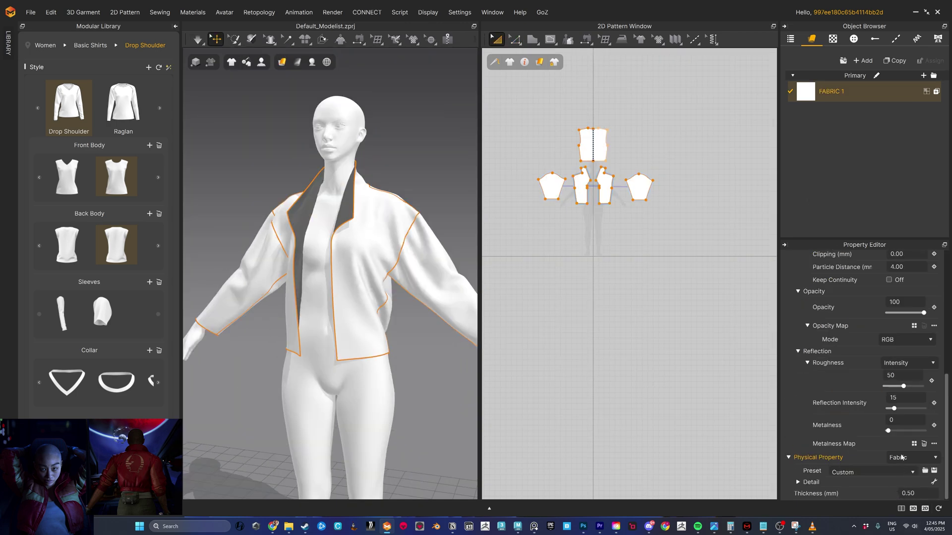
Step: Apply the V2_Woven_Canvas_1 physical property preset to the jacket's fabric
{"action": "left_click", "coordinate": [888, 472]}
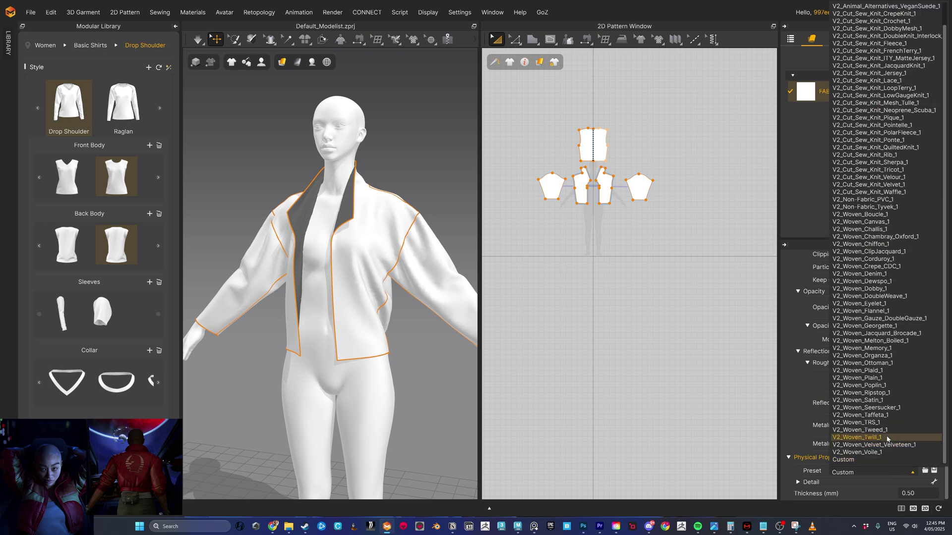
{"action": "scroll", "coordinate": [887, 447], "scroll_direction": "up", "scroll_amount": 1}
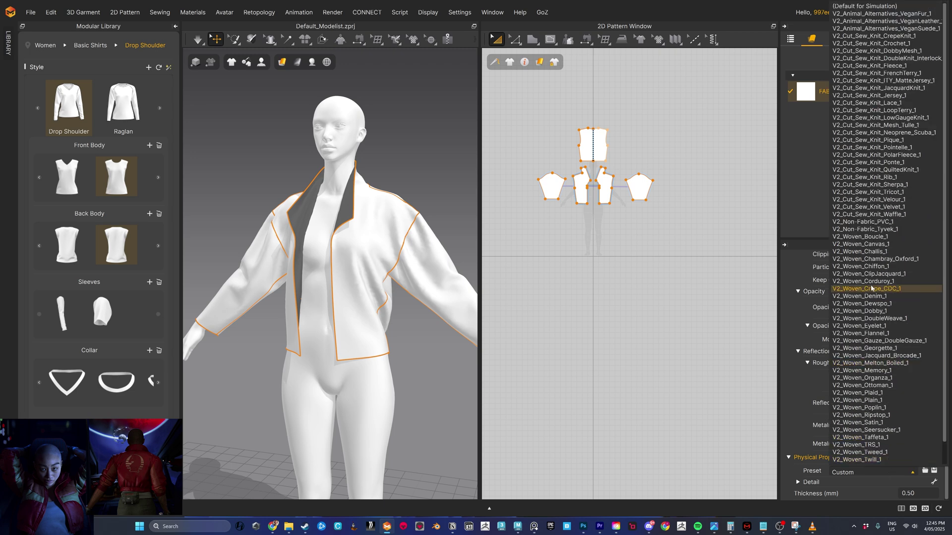
{"action": "left_click", "coordinate": [889, 244]}
Step: Run a Normal simulation and tug the front of the jacket on the avatar to settle its drape
{"action": "left_click", "coordinate": [197, 39]}
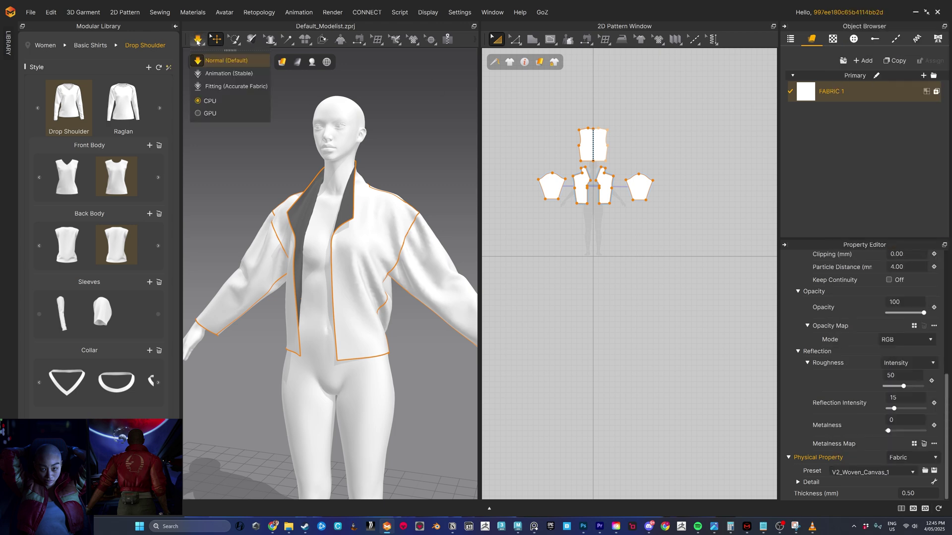
{"action": "left_click", "coordinate": [223, 58]}
{"action": "right_click_drag", "start_coordinate": [404, 172], "coordinate": [331, 224]}
{"action": "left_click_drag", "start_coordinate": [318, 206], "coordinate": [345, 197]}
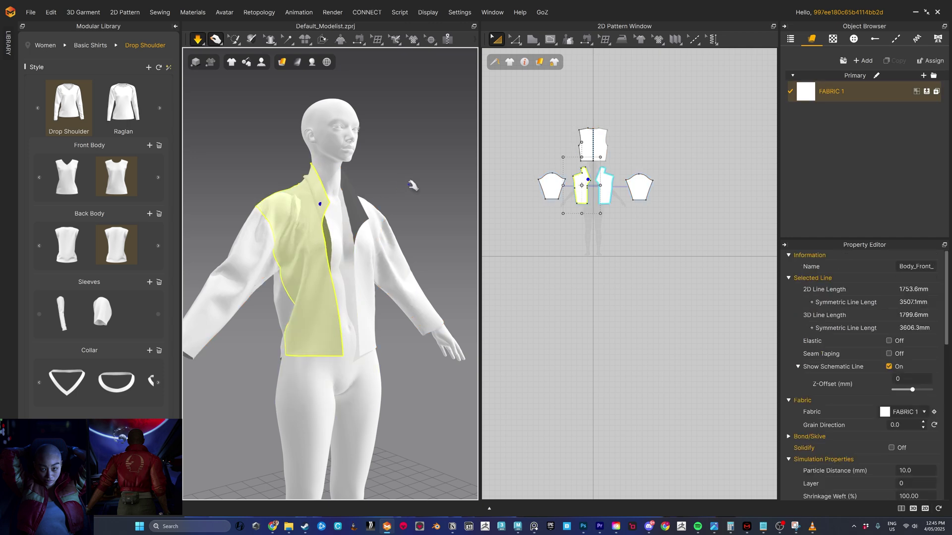
{"action": "right_click_drag", "start_coordinate": [412, 182], "coordinate": [367, 215]}
{"action": "left_click_drag", "start_coordinate": [367, 215], "coordinate": [353, 184]}
Step: Narrow the sleeve pattern's cuff by moving its lower front corner point inward along the cuff edge
{"action": "left_click", "coordinate": [585, 40]}
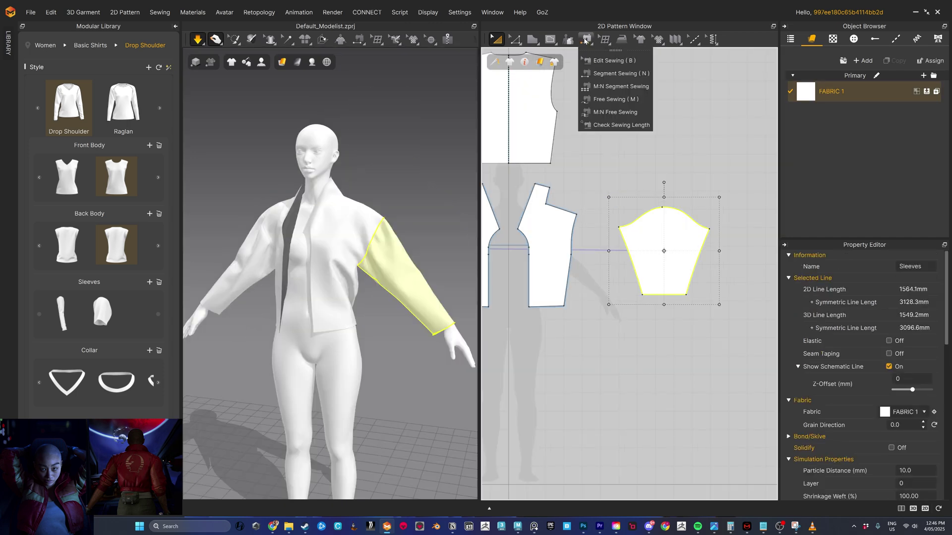
{"action": "left_click", "coordinate": [515, 41]}
{"action": "left_click", "coordinate": [649, 301]}
{"action": "left_click_drag", "start_coordinate": [642, 295], "coordinate": [650, 296]}
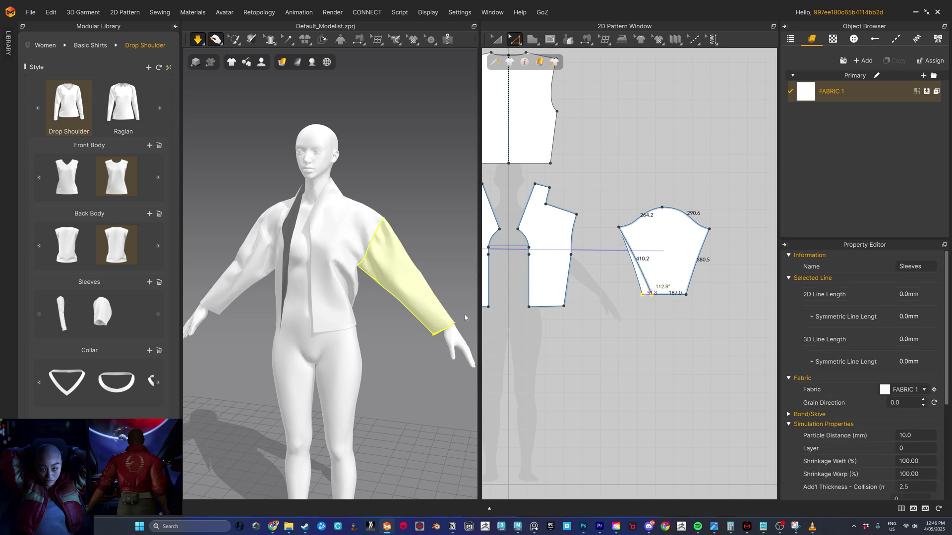
Step: Simulate the narrowed sleeves and push both of them up the avatar's forearms so they bunch
{"action": "key", "text": "space"}
{"action": "key", "text": "space"}
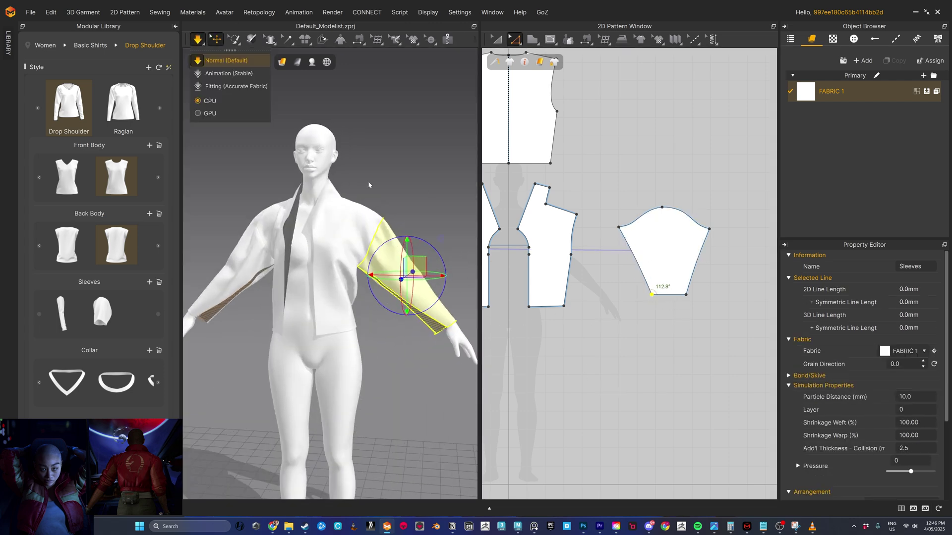
{"action": "left_click_drag", "start_coordinate": [428, 292], "coordinate": [404, 269]}
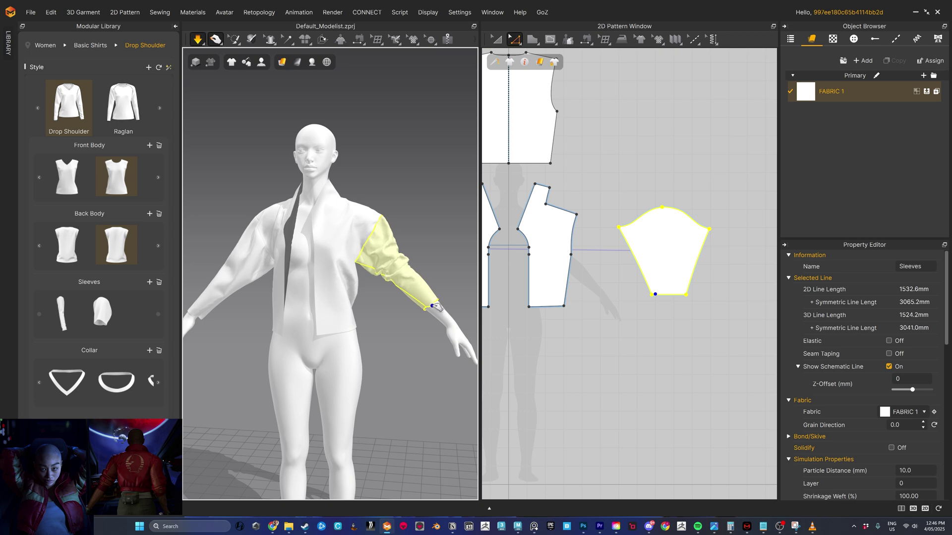
{"action": "right_click_drag", "start_coordinate": [425, 287], "coordinate": [292, 286]}
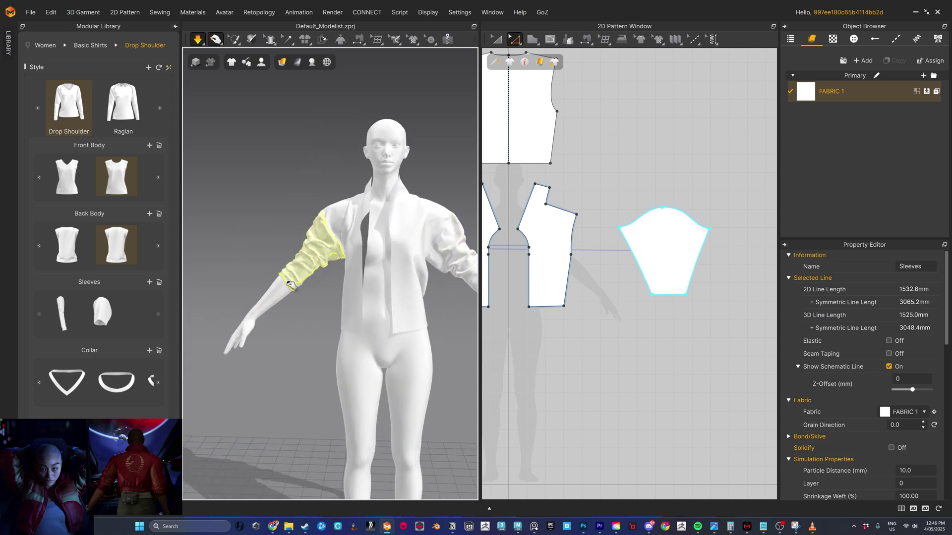
{"action": "right_click_drag", "start_coordinate": [276, 298], "coordinate": [314, 323]}
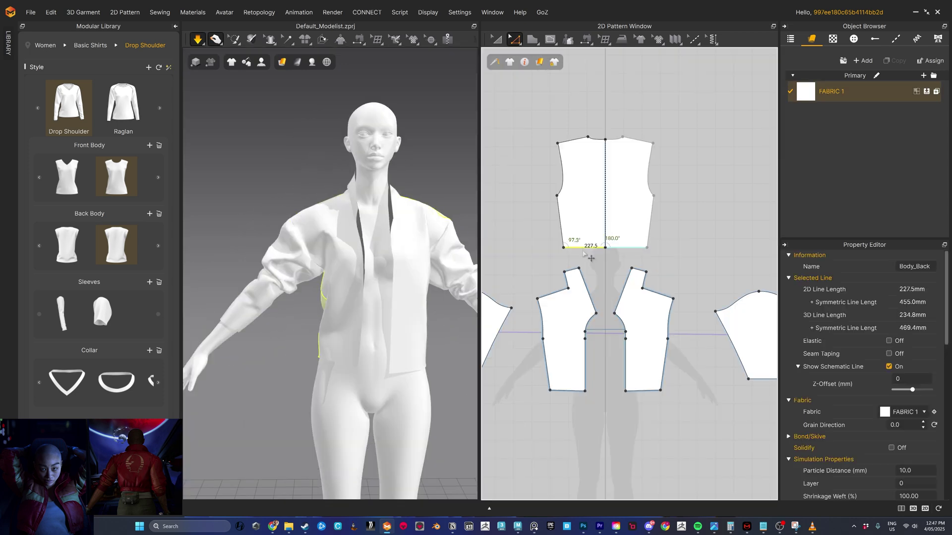
Step: Shorten the jacket by raising the hem edges of the back body and front body patterns
{"action": "left_click_drag", "start_coordinate": [591, 254], "coordinate": [591, 244]}
{"action": "left_click", "coordinate": [573, 392]}
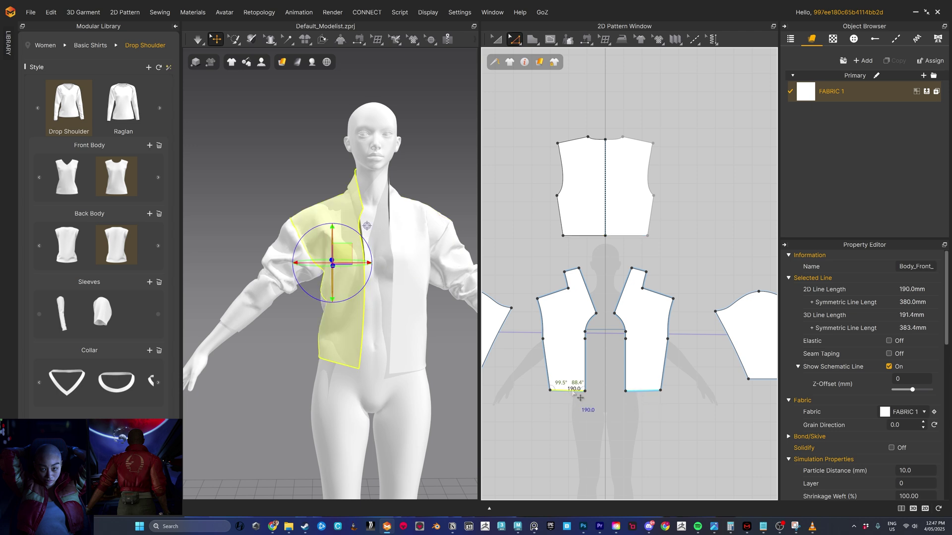
{"action": "left_click_drag", "start_coordinate": [572, 392], "coordinate": [565, 381]}
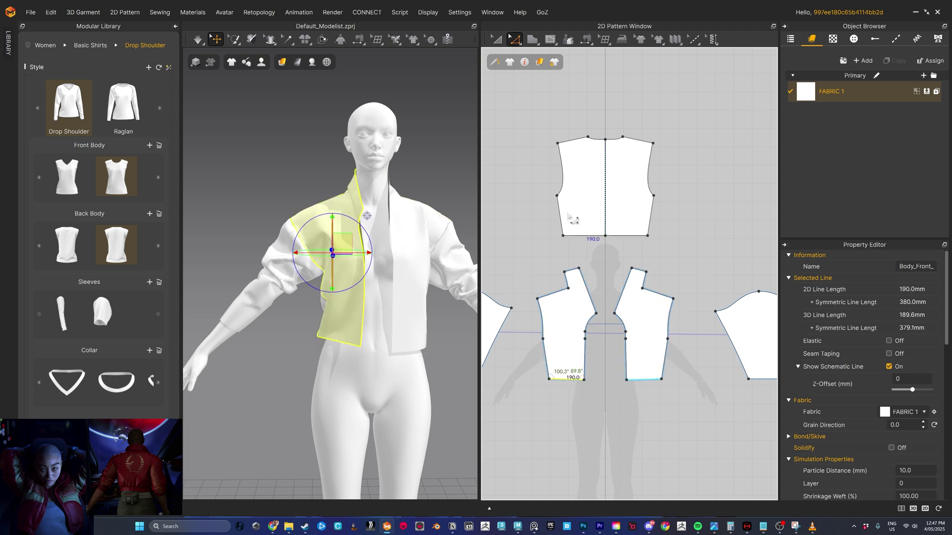
Step: Simulate the shortened jacket and pull the front panel toward the centre of the torso
{"action": "left_click", "coordinate": [201, 42]}
{"action": "left_click", "coordinate": [270, 60]}
{"action": "left_click", "coordinate": [342, 281]}
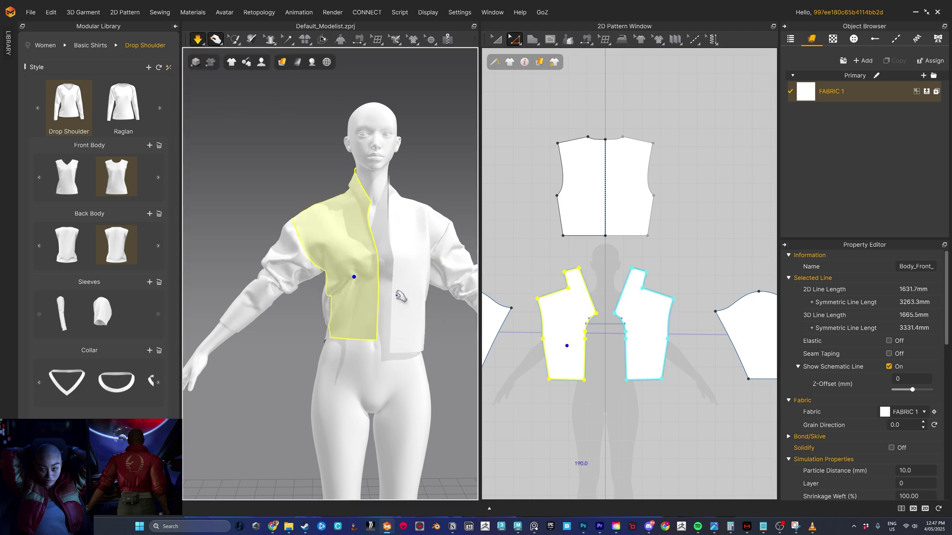
{"action": "right_click_drag", "start_coordinate": [352, 272], "coordinate": [407, 308]}
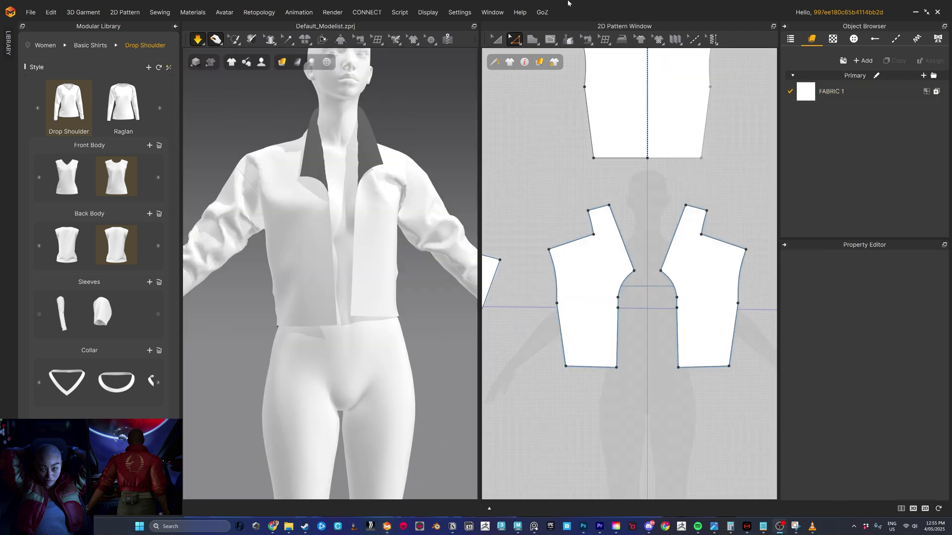
Step: Draw an internal line about 202 mm long just above the front body's hem and apply Cut & Sew along it
{"action": "left_click", "coordinate": [550, 41]}
{"action": "left_click", "coordinate": [566, 60]}
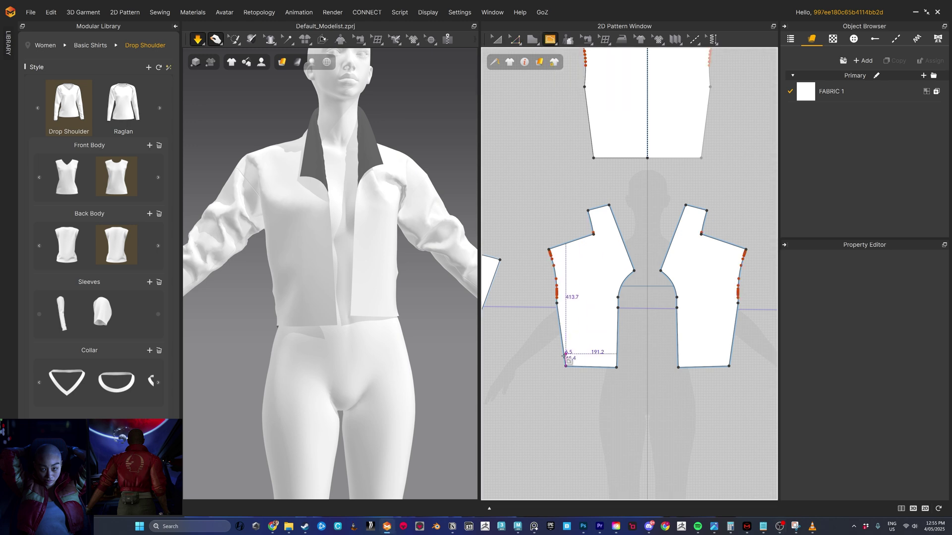
{"action": "scroll", "coordinate": [566, 366], "scroll_direction": "up", "scroll_amount": 6}
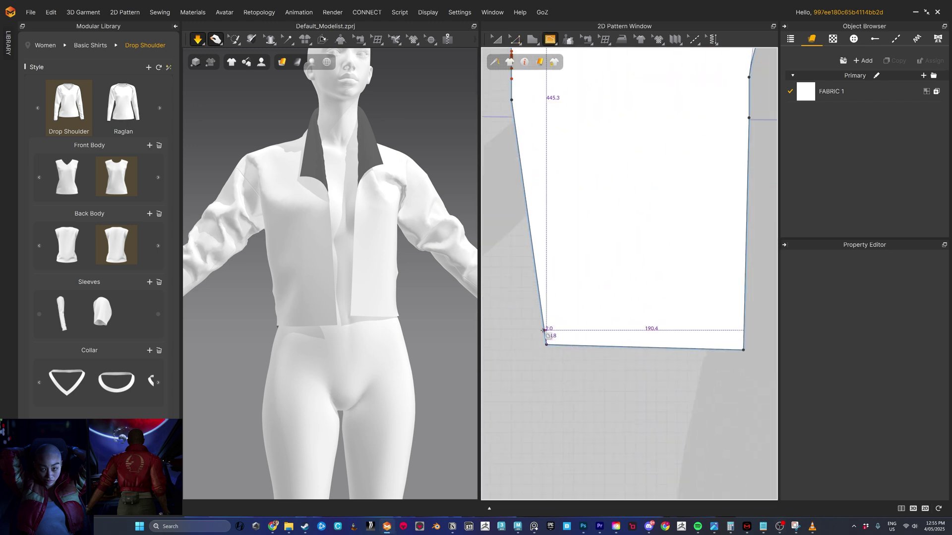
{"action": "left_click", "coordinate": [545, 330]}
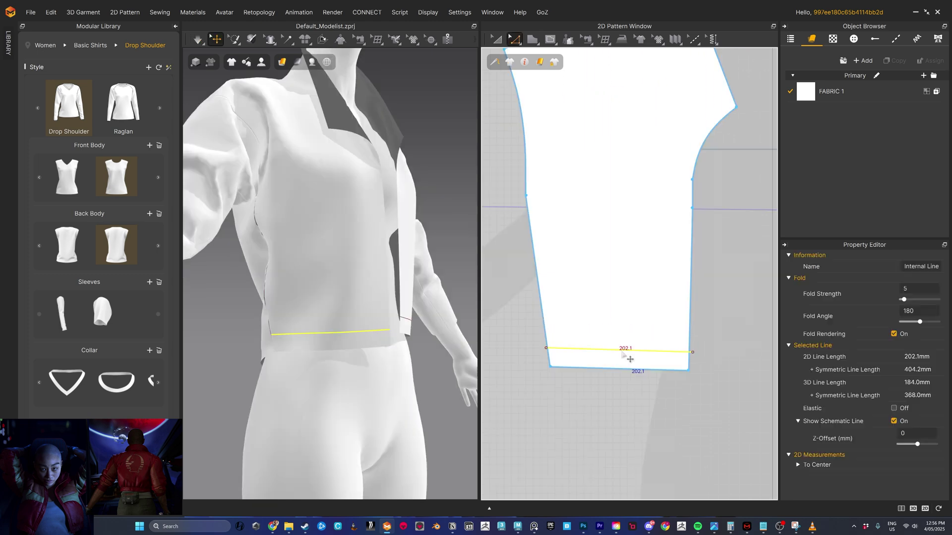
{"action": "right_click", "coordinate": [622, 351]}
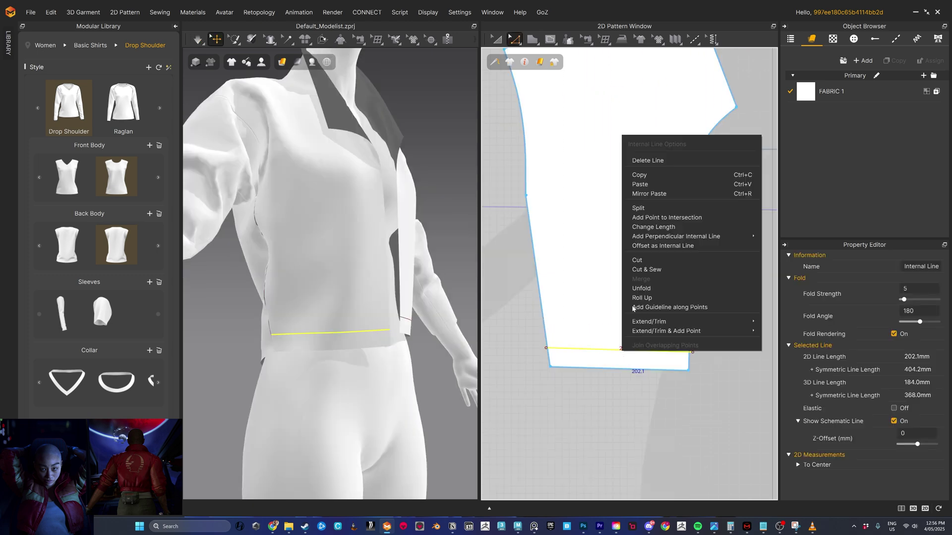
{"action": "left_click", "coordinate": [644, 271]}
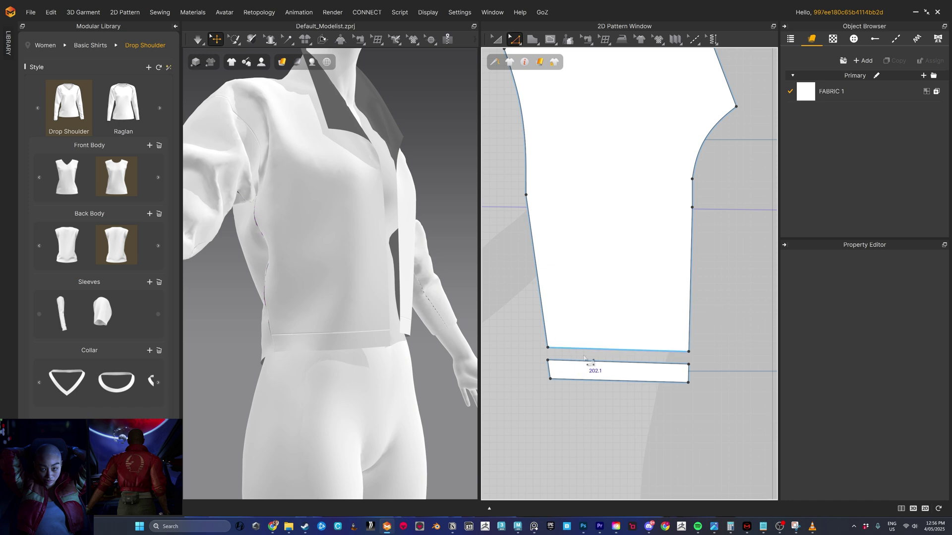
Step: Draw a horizontal internal line about 413 mm long across the back body pattern, just above its hem
{"action": "right_click_drag", "start_coordinate": [421, 375], "coordinate": [398, 366]}
{"action": "scroll", "coordinate": [392, 358], "scroll_direction": "up", "scroll_amount": 2}
{"action": "scroll", "coordinate": [629, 369], "scroll_direction": "down", "scroll_amount": 6}
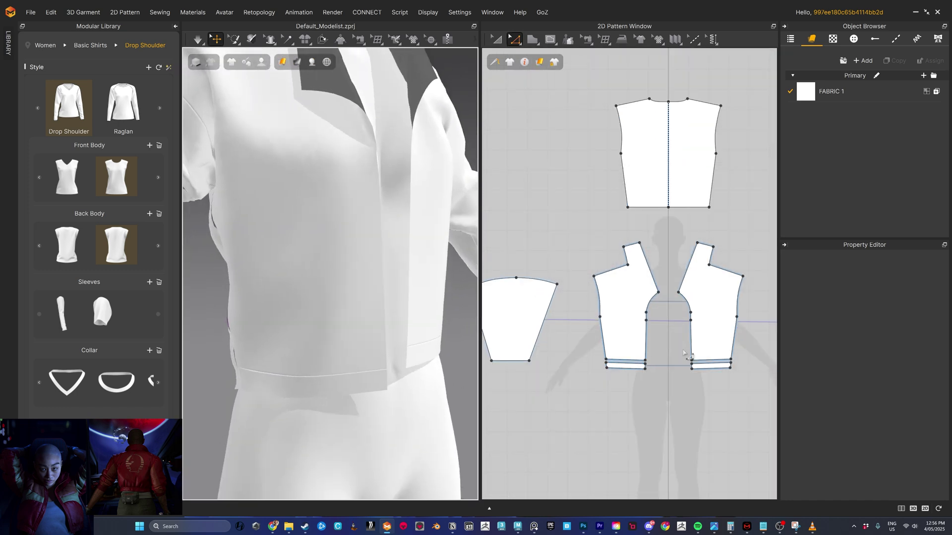
{"action": "middle_click_drag", "start_coordinate": [674, 213], "coordinate": [644, 270]}
{"action": "scroll", "coordinate": [644, 270], "scroll_direction": "up", "scroll_amount": 4}
{"action": "key", "text": "g"}
{"action": "left_click", "coordinate": [538, 244]}
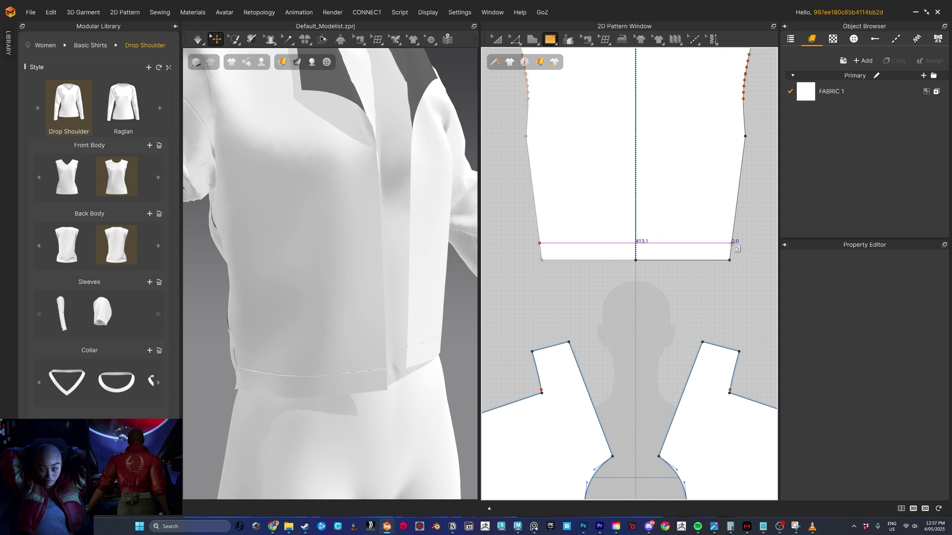
{"action": "key", "text": "Return"}
Step: Apply Cut & Sew to the back body's internal line to separate a hem band
{"action": "scroll", "coordinate": [583, 268], "scroll_direction": "up", "scroll_amount": 3}
{"action": "right_click", "coordinate": [598, 256]}
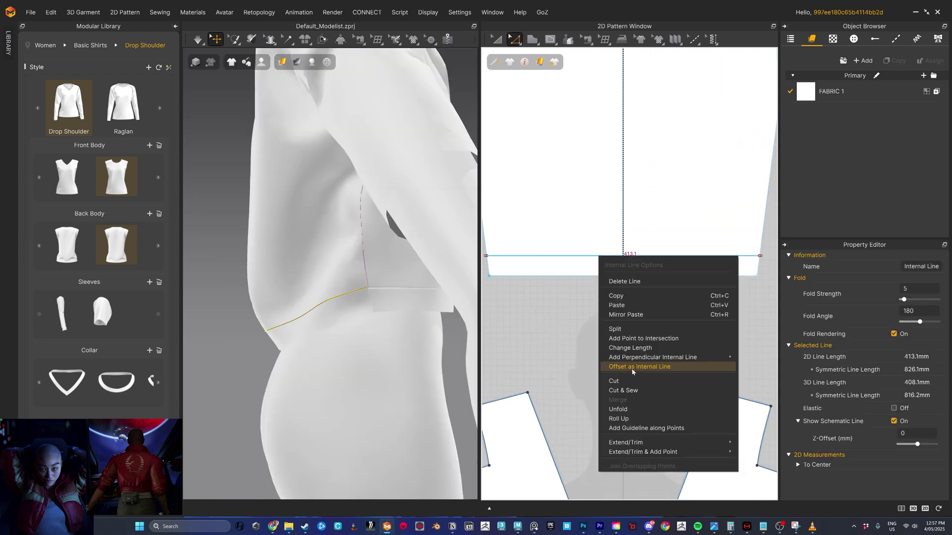
{"action": "left_click", "coordinate": [643, 390]}
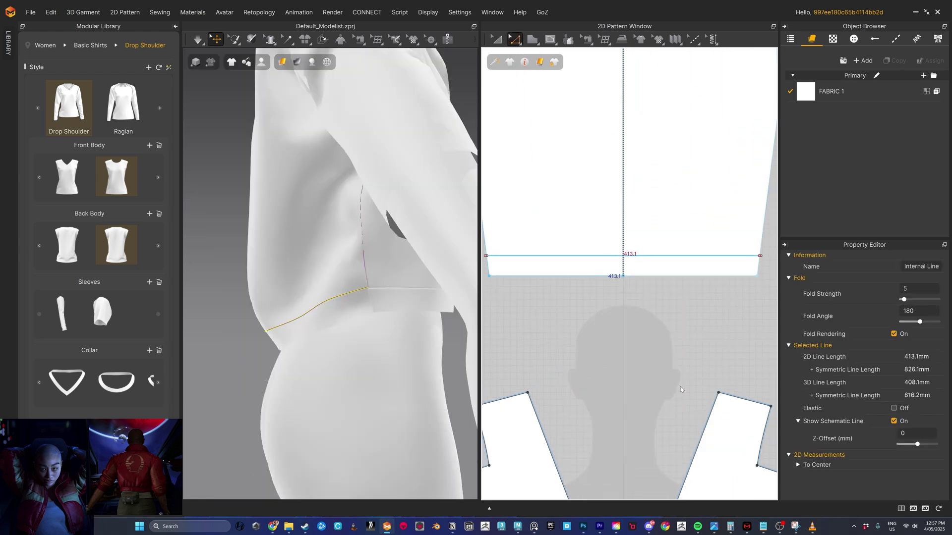
Step: Narrow the back hem band by moving both of its short side edges inward
{"action": "middle_click_drag", "start_coordinate": [544, 321], "coordinate": [598, 319]}
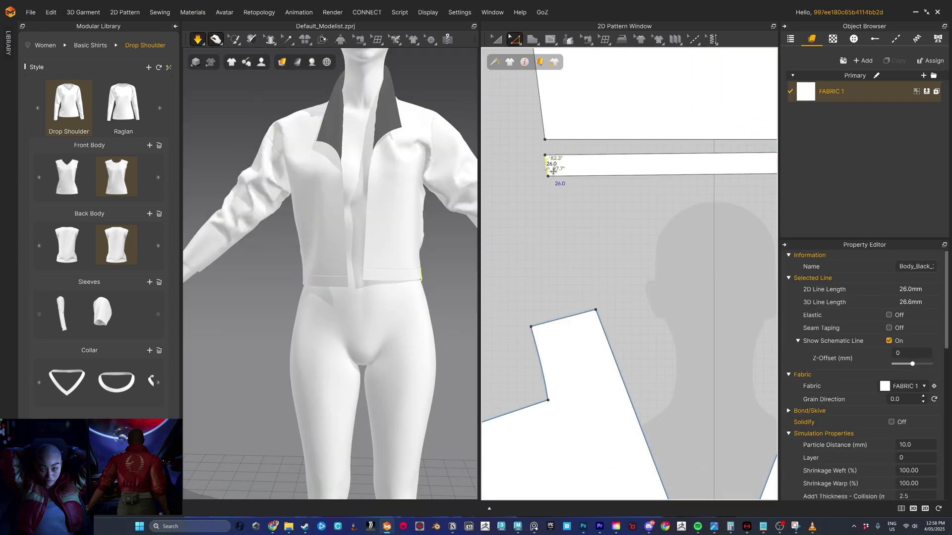
{"action": "left_click_drag", "start_coordinate": [547, 168], "coordinate": [565, 168]}
{"action": "scroll", "coordinate": [572, 166], "scroll_direction": "down", "scroll_amount": 3}
{"action": "middle_click_drag", "start_coordinate": [729, 201], "coordinate": [657, 207]}
{"action": "left_click_drag", "start_coordinate": [706, 171], "coordinate": [693, 172]}
{"action": "scroll", "coordinate": [693, 176], "scroll_direction": "down", "scroll_amount": 5}
Step: Narrow the front hem band by moving its outer side edge inward about 11 mm
{"action": "middle_click_drag", "start_coordinate": [688, 265], "coordinate": [668, 203]}
{"action": "scroll", "coordinate": [577, 316], "scroll_direction": "up", "scroll_amount": 6}
{"action": "left_click_drag", "start_coordinate": [543, 215], "coordinate": [554, 215]}
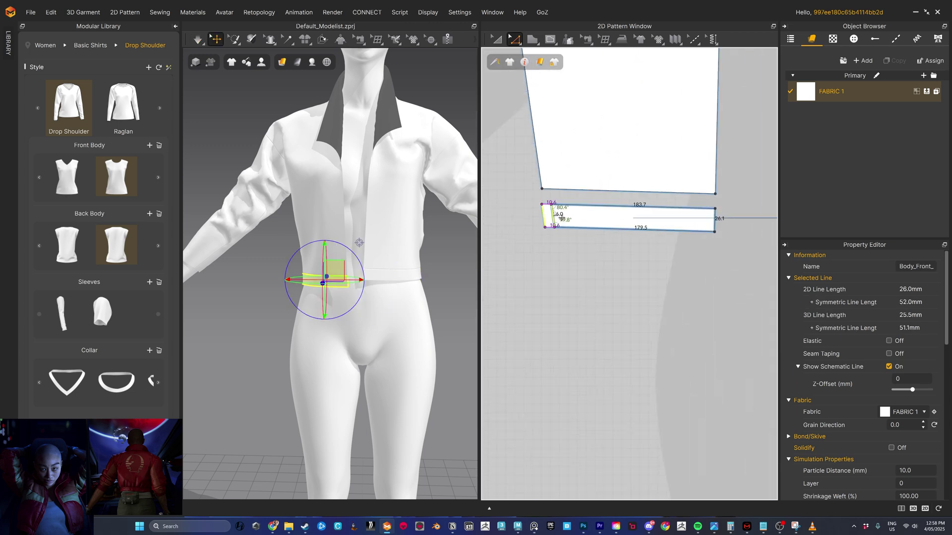
{"action": "left_click", "coordinate": [714, 218]}
{"action": "scroll", "coordinate": [704, 221], "scroll_direction": "down", "scroll_amount": 3}
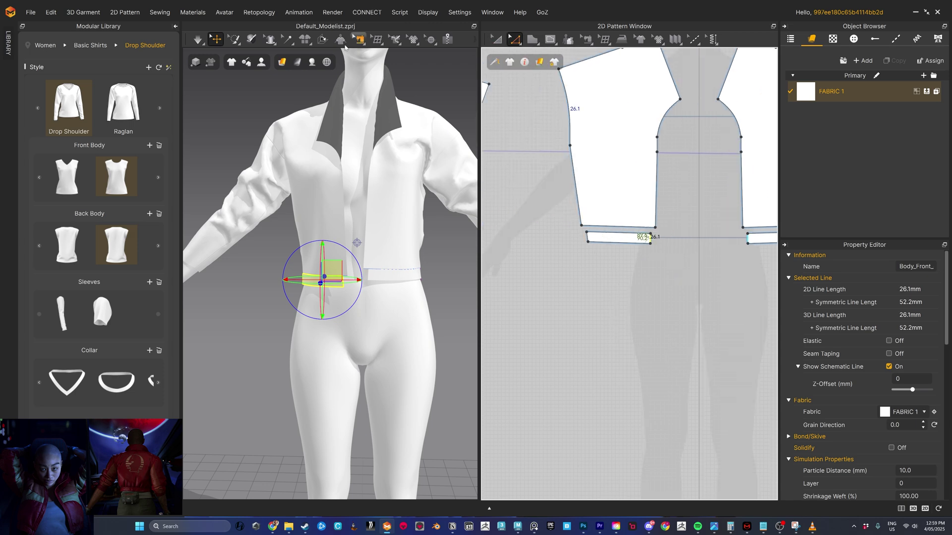
Step: Simulate the jacket and pull the narrowed front hem band into place at the avatar's waist
{"action": "left_click", "coordinate": [198, 39]}
{"action": "mouse_move", "coordinate": [380, 292]}
{"action": "right_mouse_down"}
{"action": "mouse_move", "coordinate": [409, 293]}
{"action": "mouse_move", "coordinate": [376, 295]}
{"action": "right_mouse_up"}
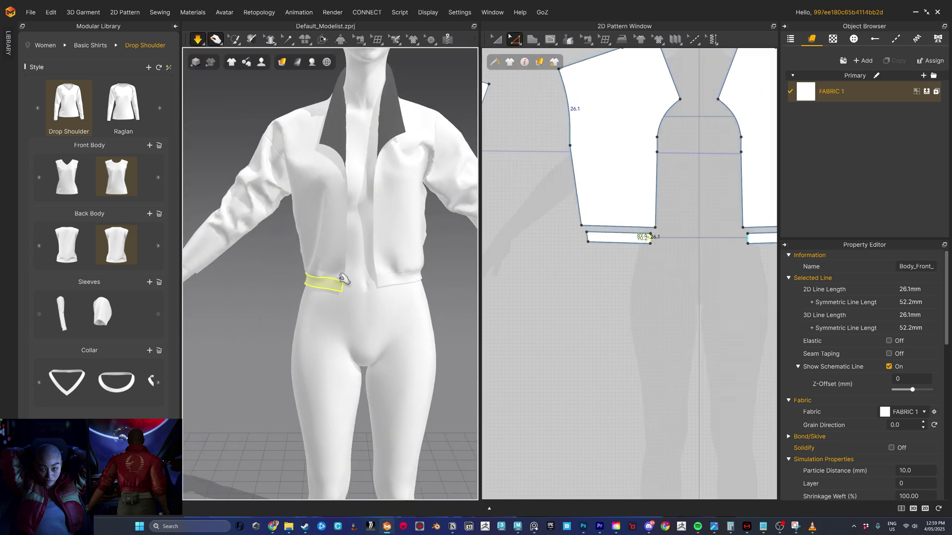
{"action": "mouse_move", "coordinate": [334, 272]}
{"action": "left_mouse_down"}
{"action": "mouse_move", "coordinate": [304, 257]}
{"action": "mouse_move", "coordinate": [339, 278]}
{"action": "left_mouse_up"}
{"action": "right_click_drag", "start_coordinate": [441, 260], "coordinate": [455, 304]}
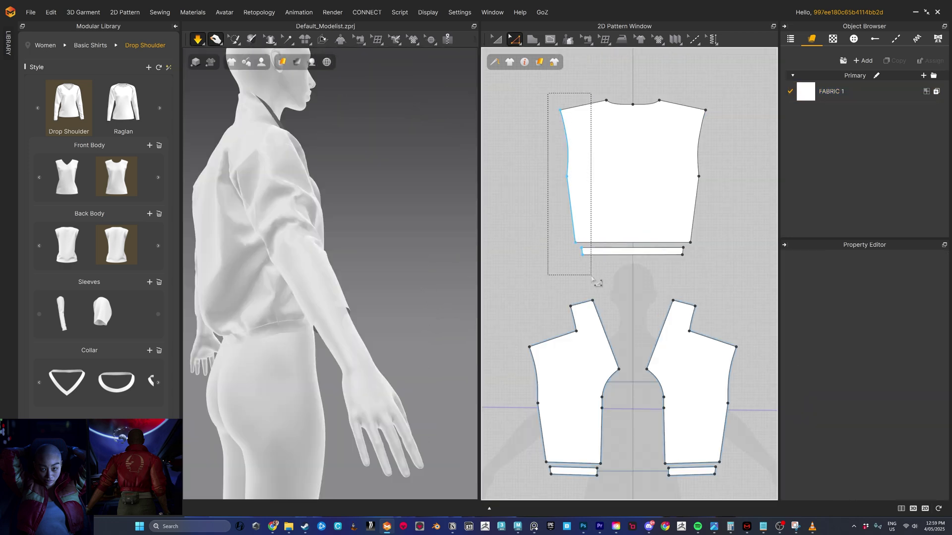
Step: Slim the back body and its hem band by moving the side edges on both sides inward
{"action": "left_click_drag", "start_coordinate": [577, 204], "coordinate": [575, 198]}
{"action": "left_click_drag", "start_coordinate": [721, 93], "coordinate": [667, 271]}
{"action": "left_click_drag", "start_coordinate": [698, 159], "coordinate": [688, 159]}
{"action": "left_click", "coordinate": [669, 208]}
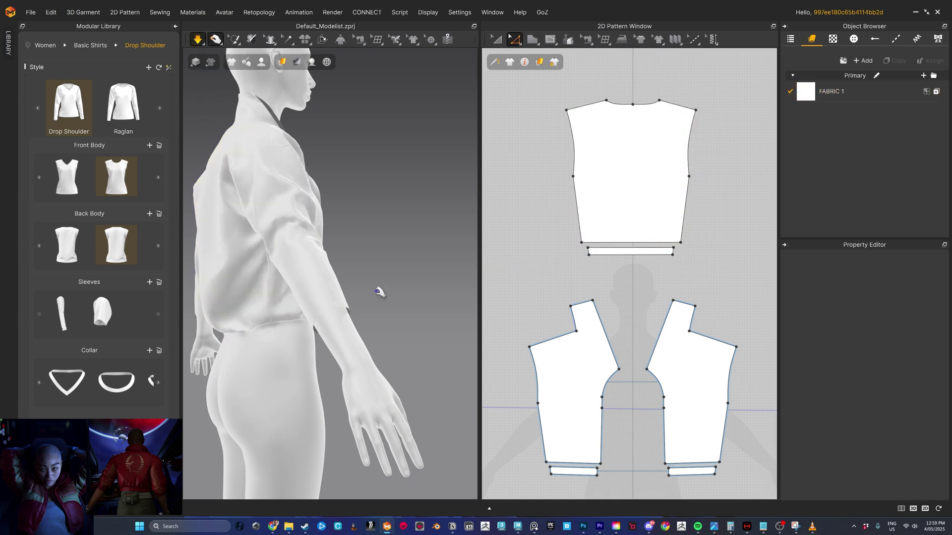
Step: View the avatar from behind and pull the simulated back panel to settle it around the waist
{"action": "key", "text": "8"}
{"action": "left_click", "coordinate": [262, 280]}
{"action": "left_click_drag", "start_coordinate": [262, 281], "coordinate": [307, 277]}
{"action": "left_click_drag", "start_coordinate": [356, 318], "coordinate": [353, 295]}
{"action": "left_click_drag", "start_coordinate": [314, 283], "coordinate": [299, 278]}
Step: Shorten the back and front body patterns by moving their hem edges upward together with the hem bands
{"action": "left_click_drag", "start_coordinate": [711, 264], "coordinate": [558, 229]}
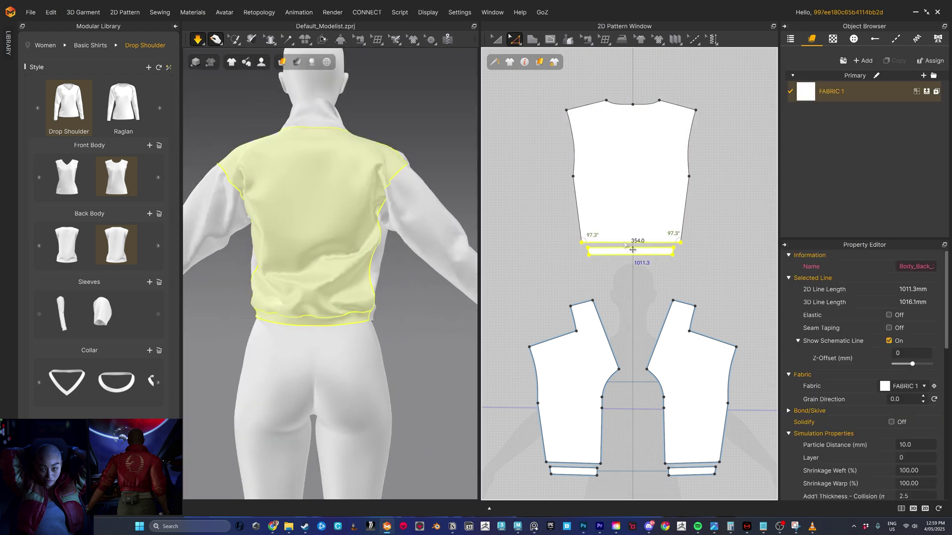
{"action": "left_click_drag", "start_coordinate": [623, 234], "coordinate": [624, 234]}
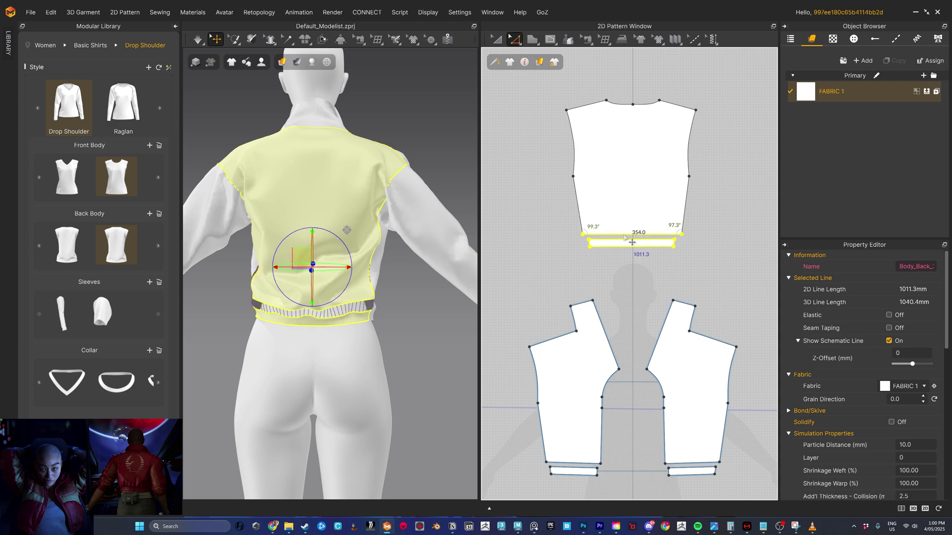
{"action": "middle_click_drag", "start_coordinate": [627, 412], "coordinate": [648, 302]}
{"action": "left_click_drag", "start_coordinate": [743, 375], "coordinate": [670, 339]}
{"action": "left_click_drag", "start_coordinate": [627, 381], "coordinate": [594, 353]}
Step: Simulate the shortened jacket and pull the back panel downward over the hem band
{"action": "left_click", "coordinate": [198, 40]}
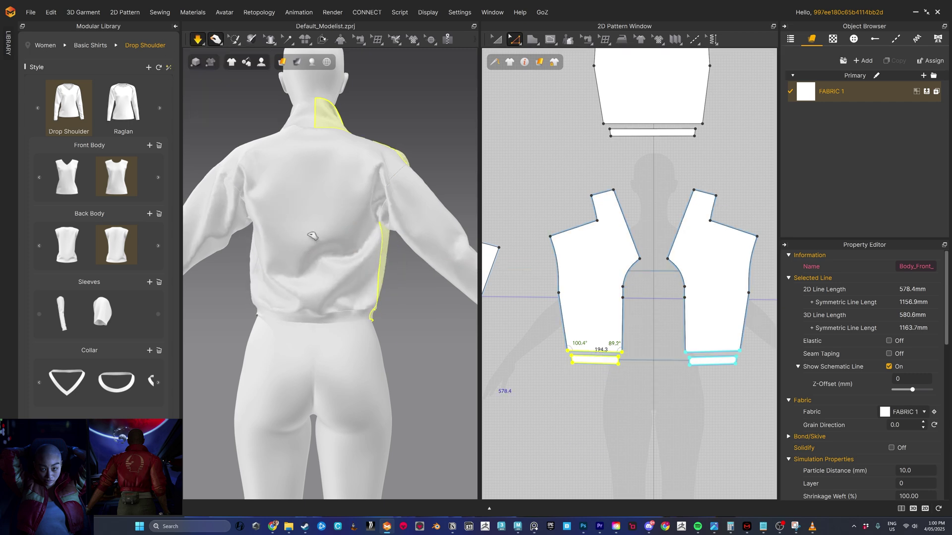
{"action": "left_click_drag", "start_coordinate": [313, 238], "coordinate": [317, 293]}
{"action": "left_click_drag", "start_coordinate": [261, 313], "coordinate": [385, 350]}
{"action": "left_click", "coordinate": [363, 309]}
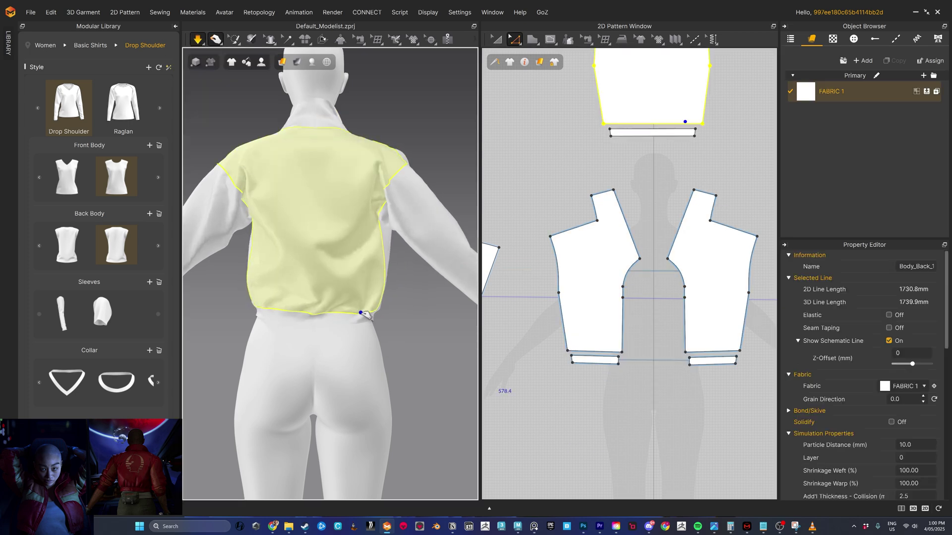
{"action": "right_click_drag", "start_coordinate": [365, 311], "coordinate": [329, 340]}
{"action": "scroll", "coordinate": [328, 324], "scroll_direction": "down", "scroll_amount": 5}
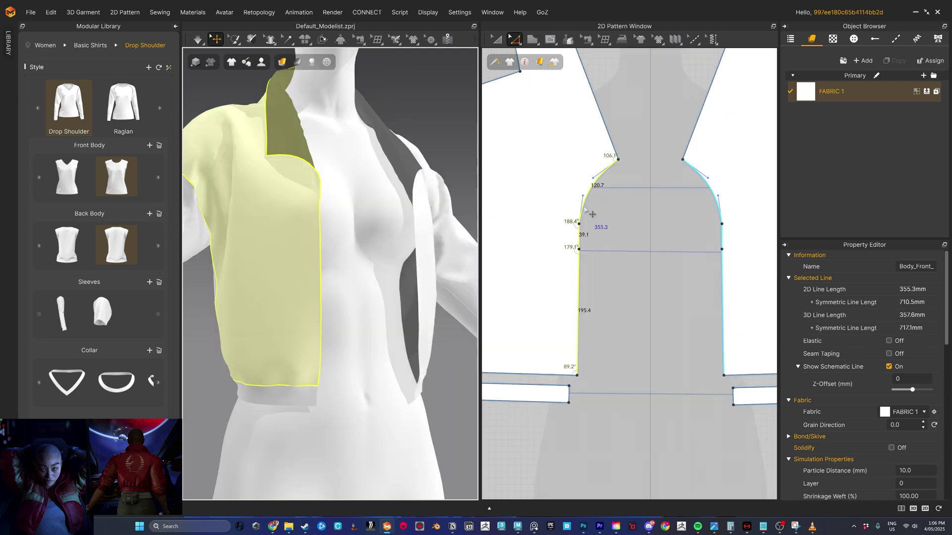
Step: Offset the front body's curved opening edge as one internal line at a distance of 25 mm
{"action": "right_click", "coordinate": [584, 208]}
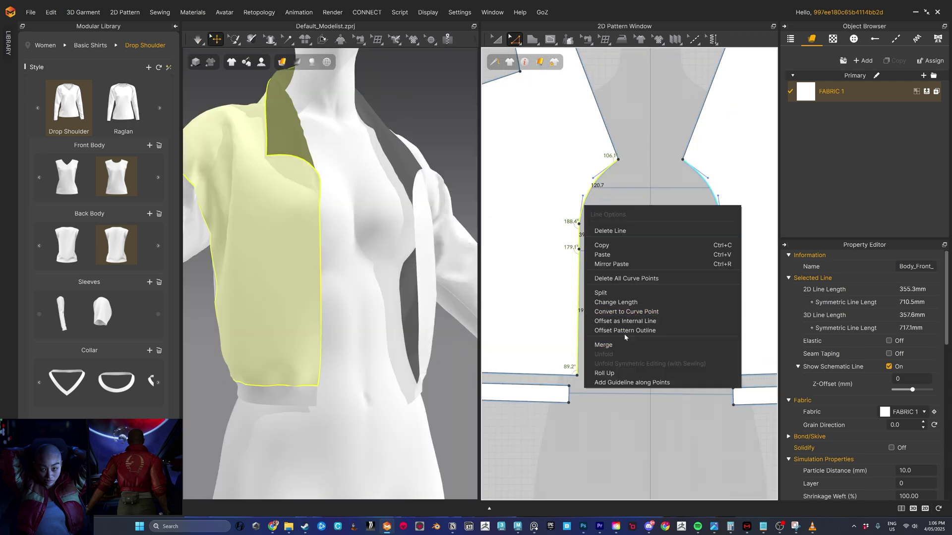
{"action": "left_click", "coordinate": [627, 319]}
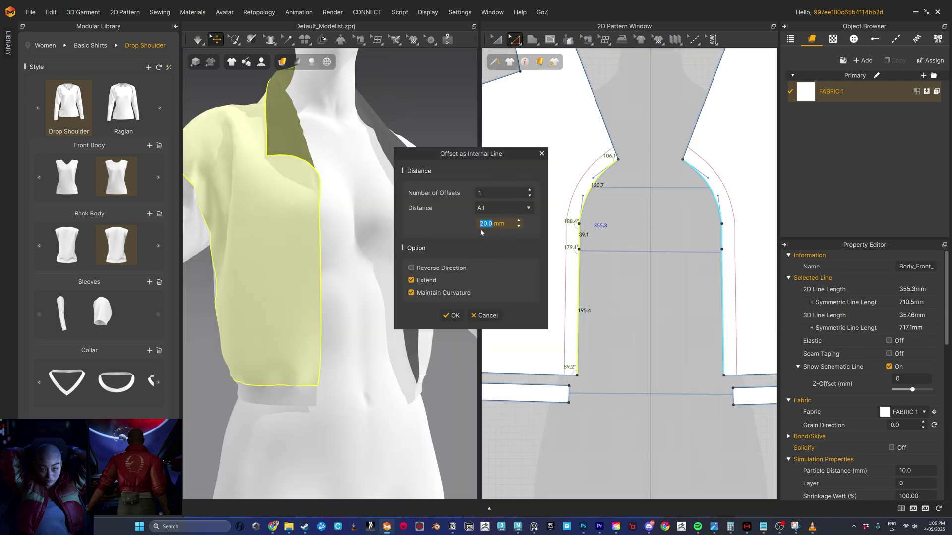
{"action": "type", "text": "302"}
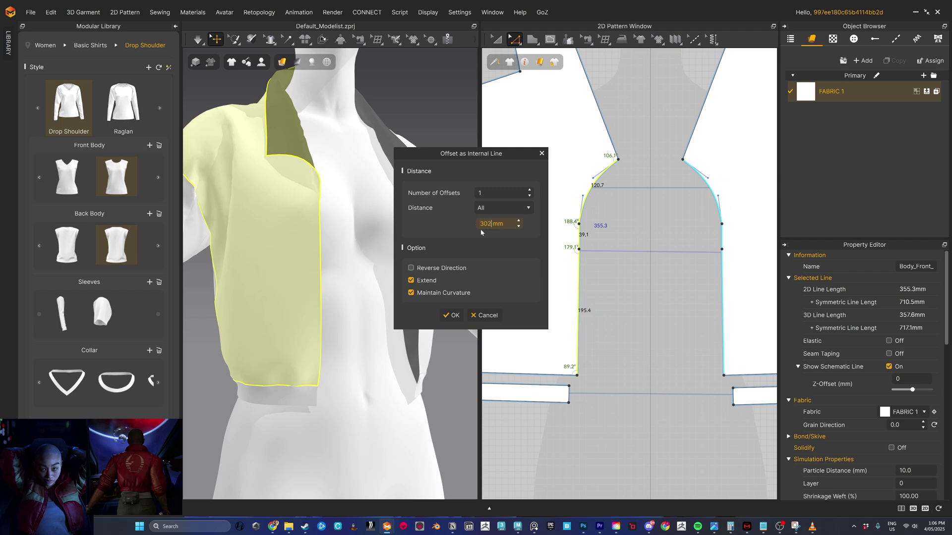
{"action": "type", "text": "5"}
{"action": "key", "text": "BackSpace"}
{"action": "key", "text": "BackSpace"}
{"action": "key", "text": "BackSpace"}
{"action": "key", "text": "BackSpace"}
{"action": "type", "text": "25."}
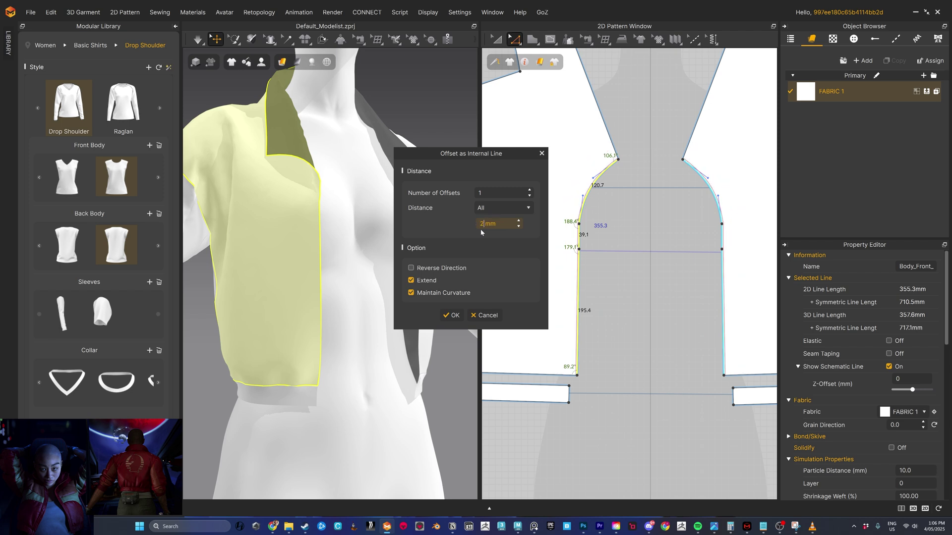
{"action": "left_click", "coordinate": [453, 315]}
Step: Offset the front hem band's centre-front edge as one internal line at 25 mm
{"action": "right_click_drag", "start_coordinate": [300, 217], "coordinate": [313, 215]}
{"action": "middle_click_drag", "start_coordinate": [649, 352], "coordinate": [707, 282]}
{"action": "right_click_drag", "start_coordinate": [707, 283], "coordinate": [705, 261]}
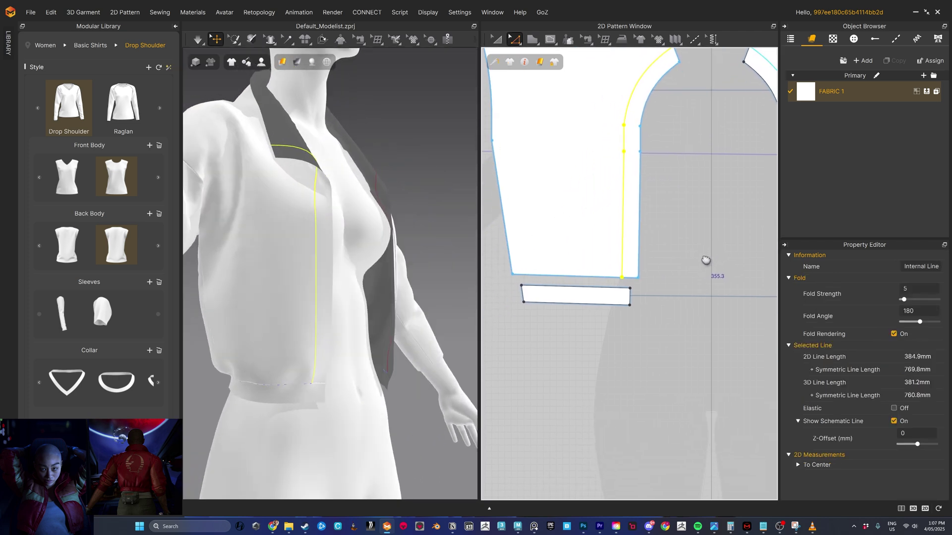
{"action": "left_click", "coordinate": [630, 297]}
{"action": "right_click", "coordinate": [630, 297]}
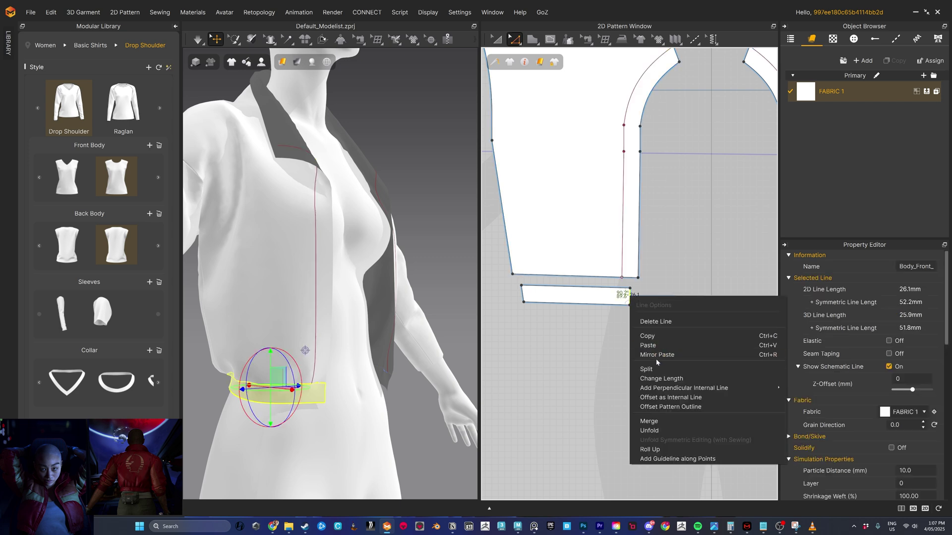
{"action": "left_click", "coordinate": [670, 398]}
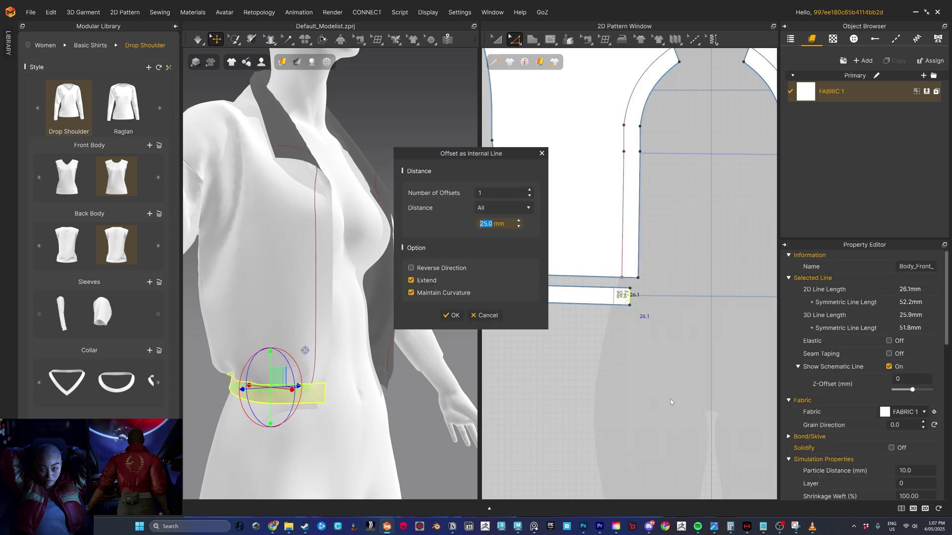
{"action": "left_click", "coordinate": [452, 315]}
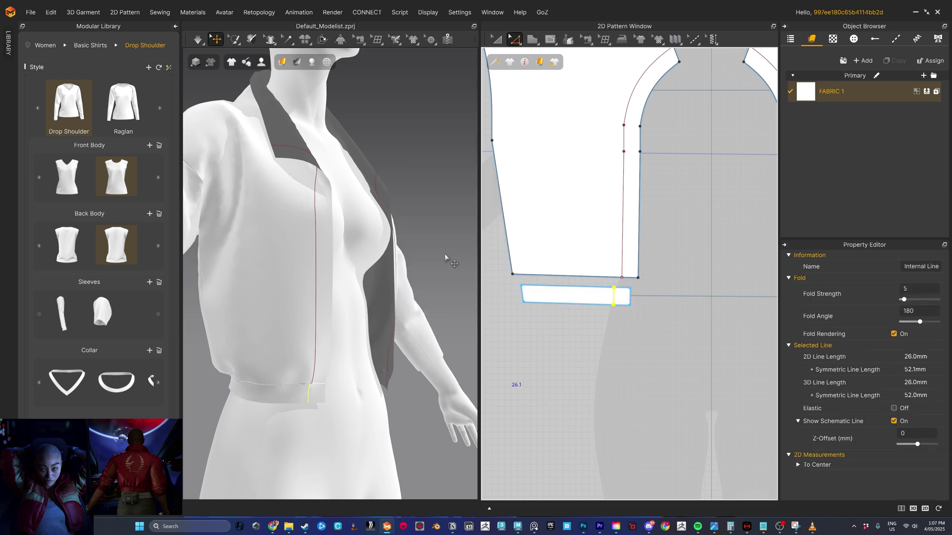
Step: Apply Cut & Sew to the internal lines on the front body and hem band to separate a front placket
{"action": "left_click", "coordinate": [623, 241]}
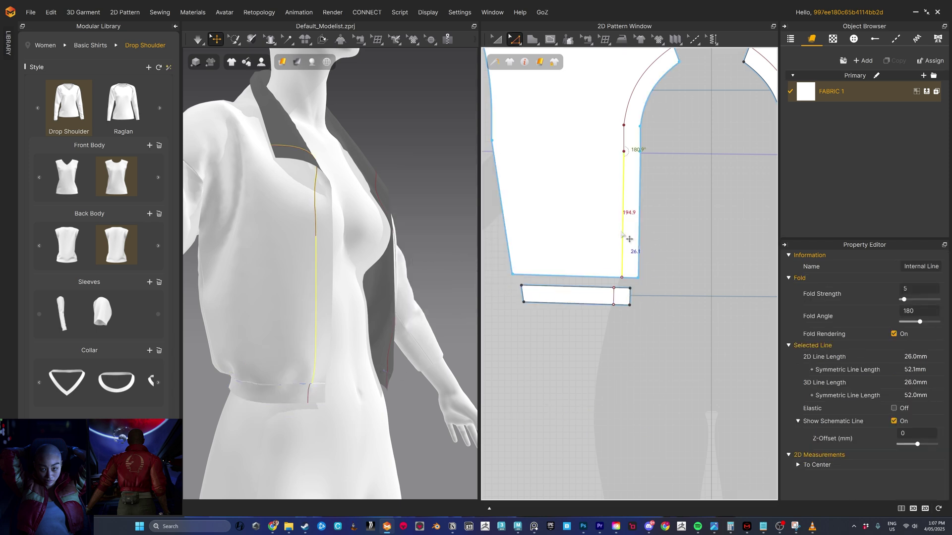
{"action": "scroll", "coordinate": [626, 234], "scroll_direction": "down", "scroll_amount": 3}
{"action": "scroll", "coordinate": [619, 288], "scroll_direction": "up", "scroll_amount": 2}
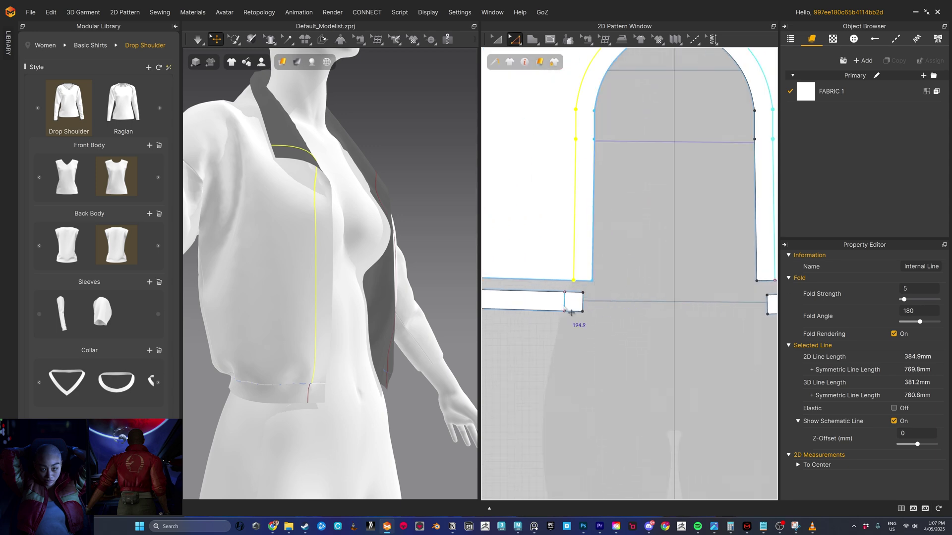
{"action": "right_click", "coordinate": [572, 309]}
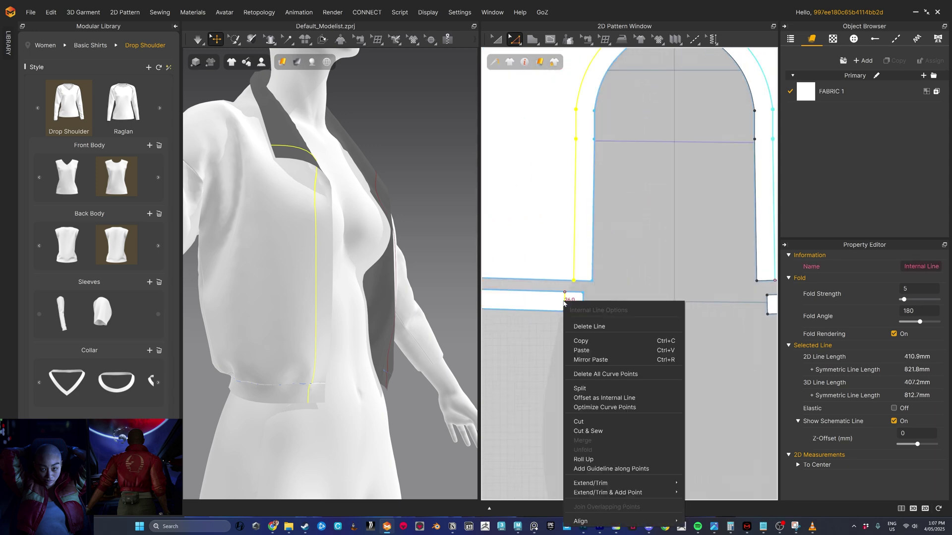
{"action": "left_click", "coordinate": [587, 432]}
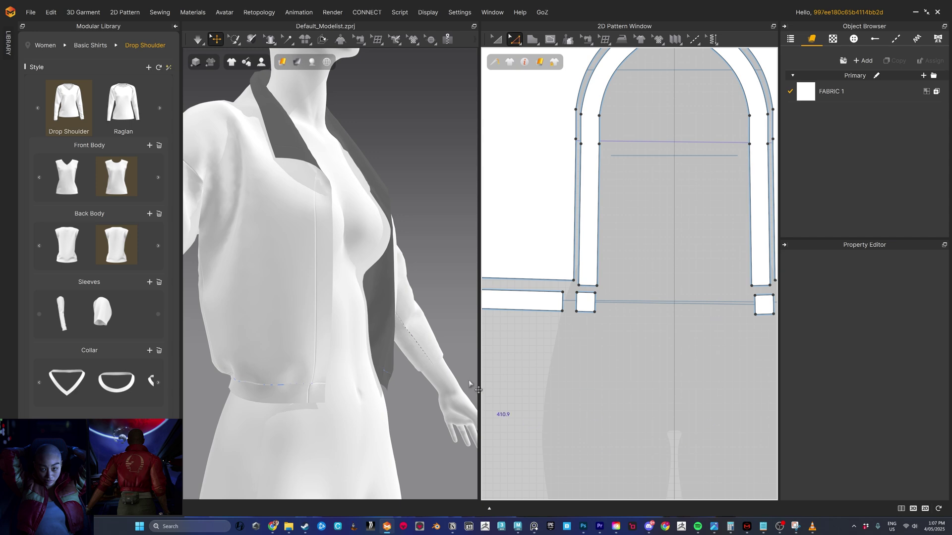
Step: Delete the short stray seam on the placket's square hem piece and extend the remaining seam across its full 25 mm edge
{"action": "left_click", "coordinate": [587, 40]}
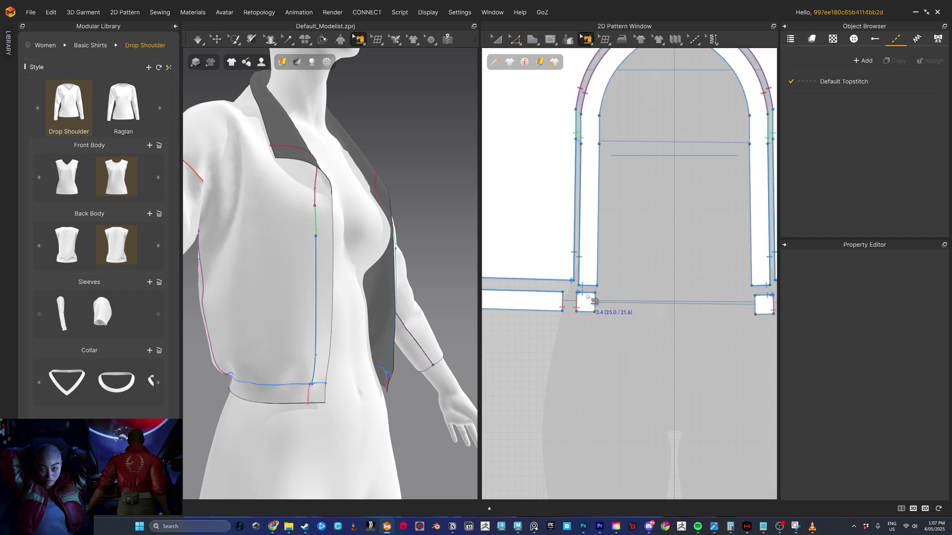
{"action": "scroll", "coordinate": [588, 296], "scroll_direction": "up", "scroll_amount": 5}
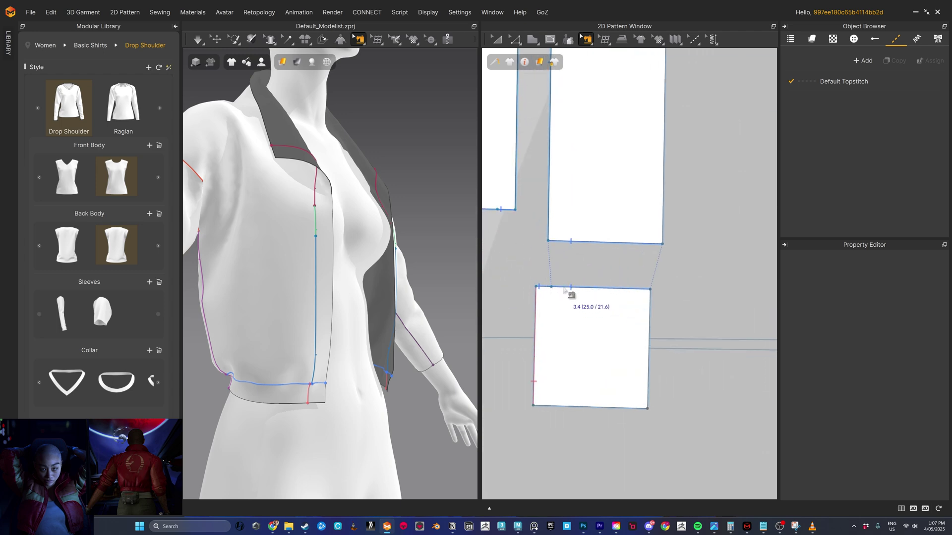
{"action": "left_click", "coordinate": [545, 288]}
{"action": "key", "text": "Delete"}
{"action": "left_click_drag", "start_coordinate": [551, 287], "coordinate": [536, 287]}
{"action": "scroll", "coordinate": [592, 271], "scroll_direction": "down", "scroll_amount": 4}
Step: Extend the seam between the front body and its hem band across the body's full hem edge
{"action": "middle_click_drag", "start_coordinate": [627, 258], "coordinate": [716, 253]}
{"action": "scroll", "coordinate": [714, 253], "scroll_direction": "up", "scroll_amount": 2}
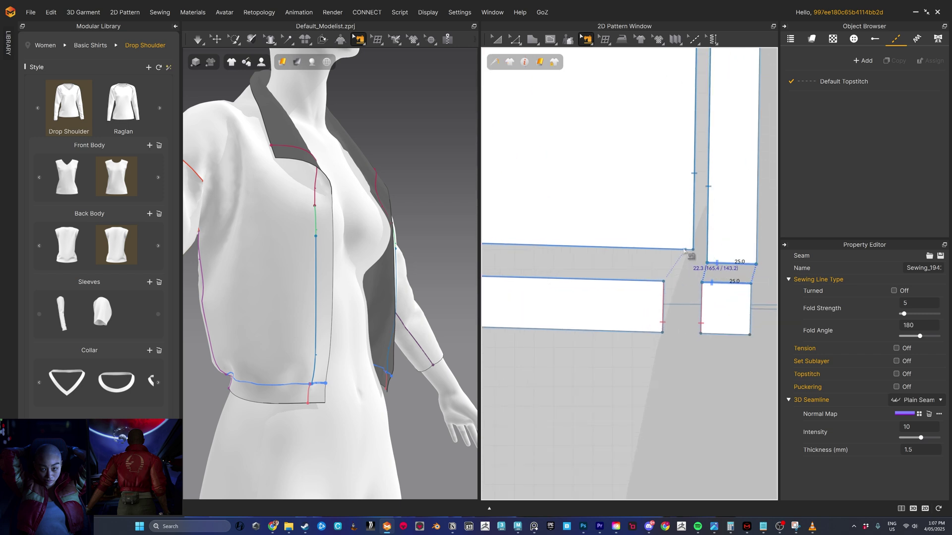
{"action": "left_click", "coordinate": [597, 279]}
{"action": "scroll", "coordinate": [589, 267], "scroll_direction": "down", "scroll_amount": 6}
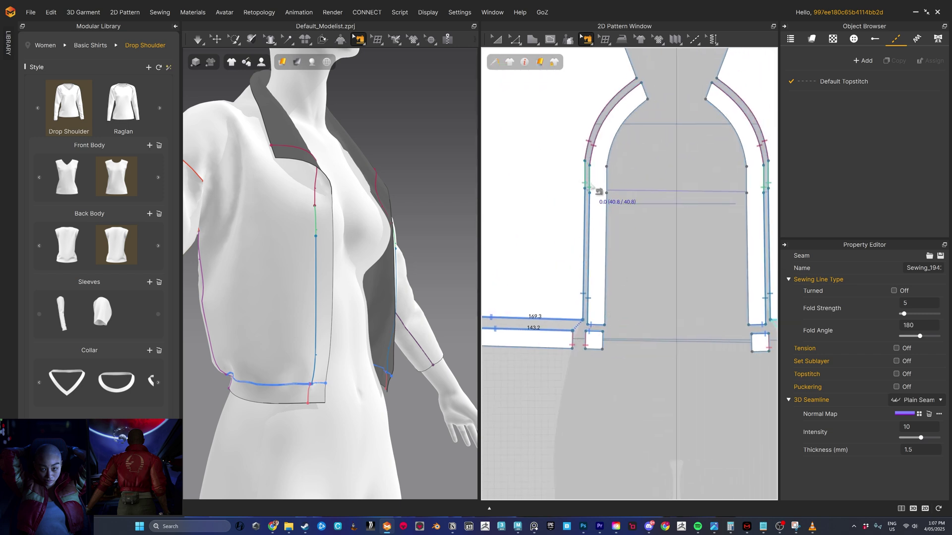
Step: Simulate the jacket and pull the front placket and its lower hem corner into place on the avatar
{"action": "left_click", "coordinate": [199, 40]}
{"action": "left_click", "coordinate": [218, 58]}
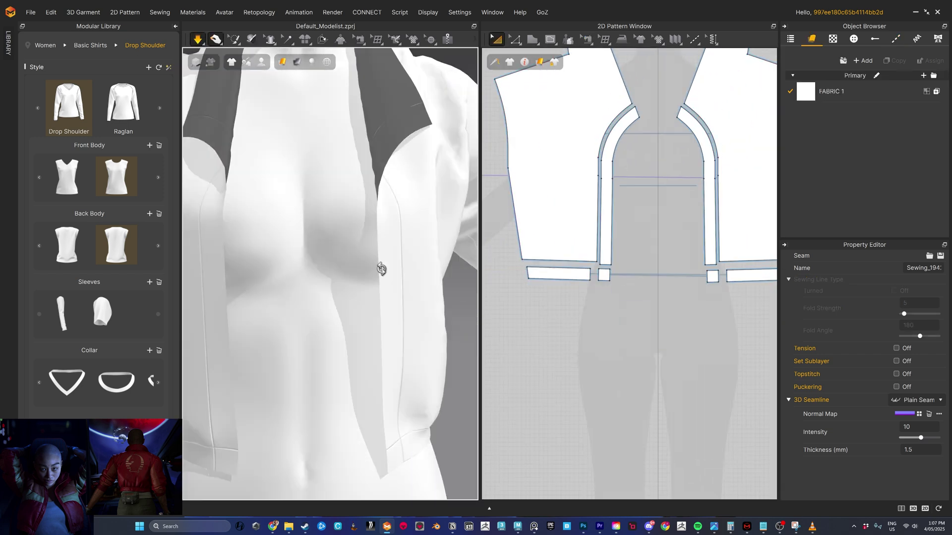
{"action": "left_click_drag", "start_coordinate": [270, 209], "coordinate": [296, 199]}
{"action": "right_click_drag", "start_coordinate": [278, 238], "coordinate": [223, 223]}
{"action": "middle_click_drag", "start_coordinate": [218, 218], "coordinate": [306, 300]}
{"action": "right_click_drag", "start_coordinate": [306, 300], "coordinate": [377, 302]}
{"action": "scroll", "coordinate": [376, 302], "scroll_direction": "down", "scroll_amount": 4}
{"action": "scroll", "coordinate": [396, 347], "scroll_direction": "up", "scroll_amount": 4}
{"action": "left_click_drag", "start_coordinate": [403, 396], "coordinate": [374, 390]}
{"action": "left_click", "coordinate": [379, 393]}
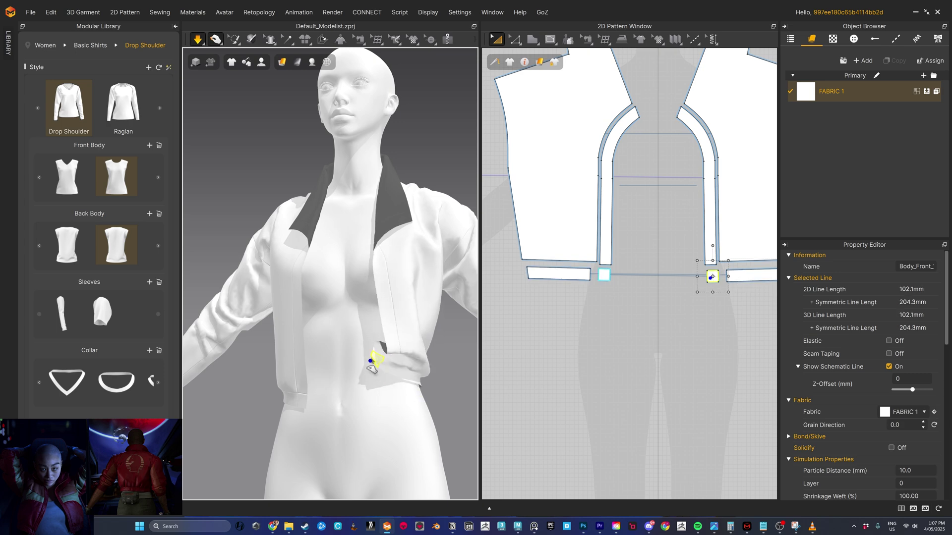
{"action": "scroll", "coordinate": [548, 330], "scroll_direction": "down", "scroll_amount": 3}
{"action": "scroll", "coordinate": [610, 258], "scroll_direction": "up", "scroll_amount": 3}
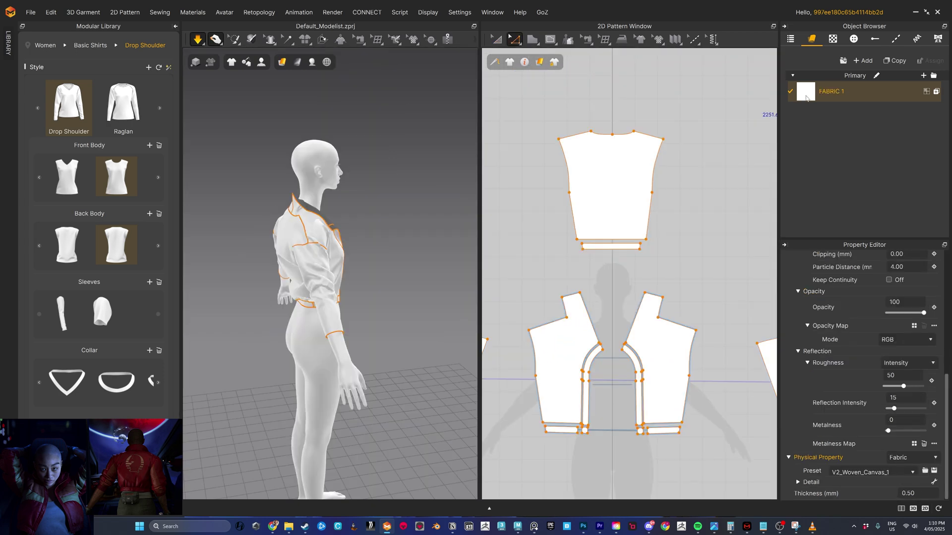
Step: Set the base colour of FABRIC 1 to Red 1
{"action": "right_click", "coordinate": [813, 99]}
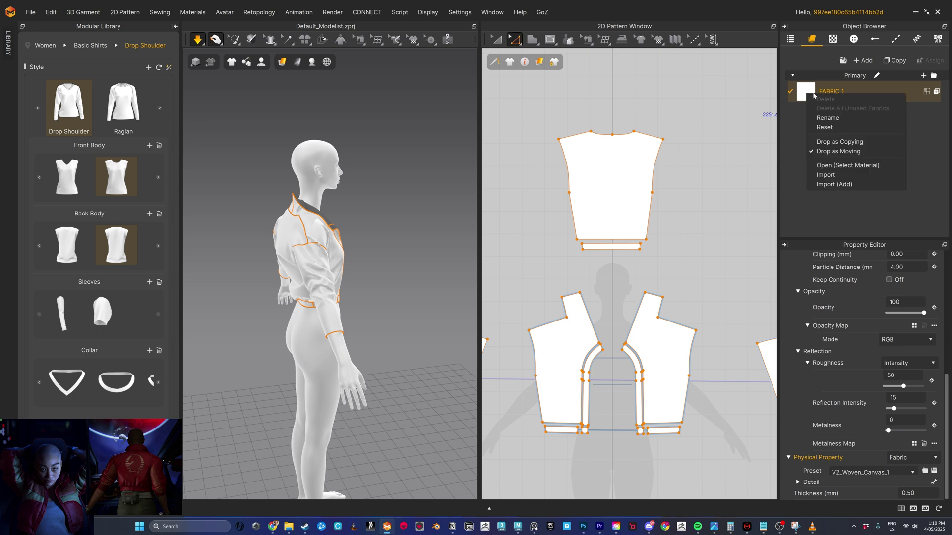
{"action": "left_click", "coordinate": [796, 127]}
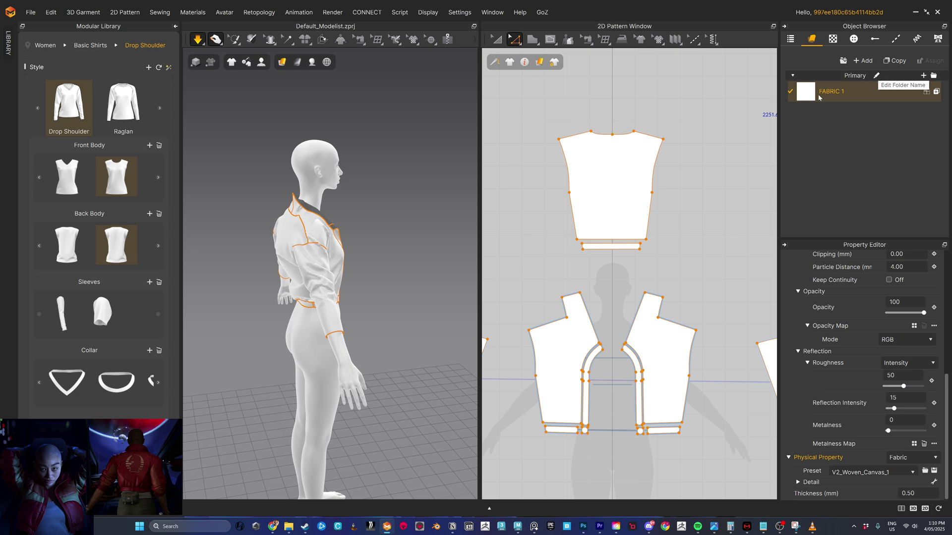
{"action": "scroll", "coordinate": [867, 367], "scroll_direction": "up", "scroll_amount": 8}
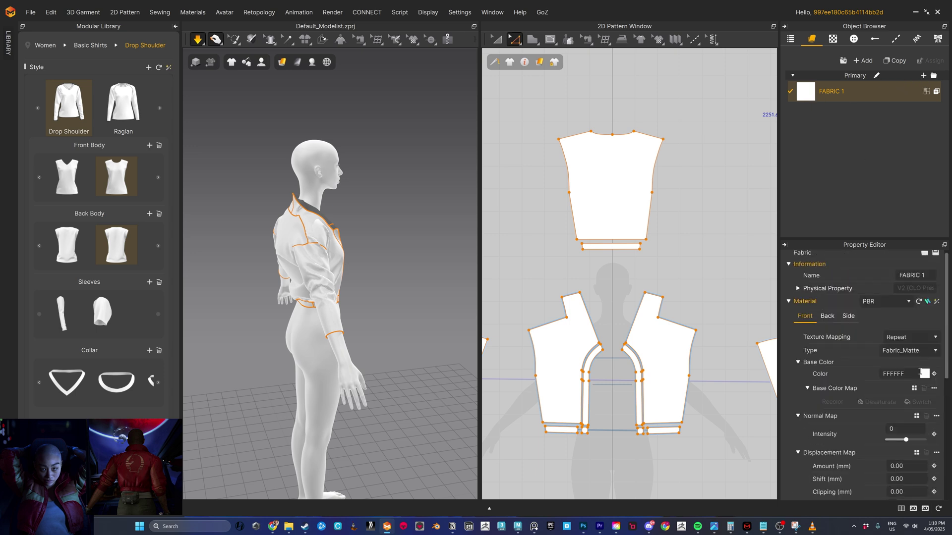
{"action": "left_click", "coordinate": [925, 374]}
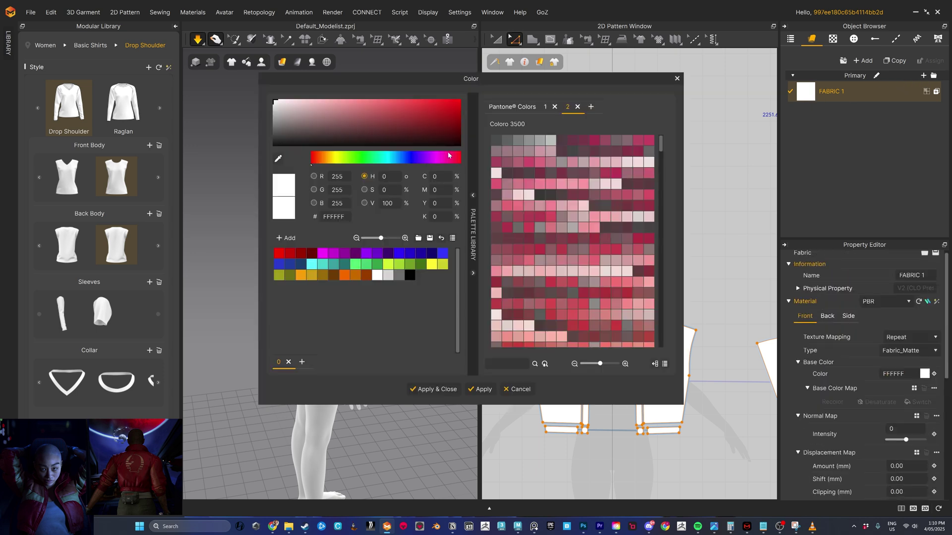
{"action": "left_click", "coordinate": [279, 254]}
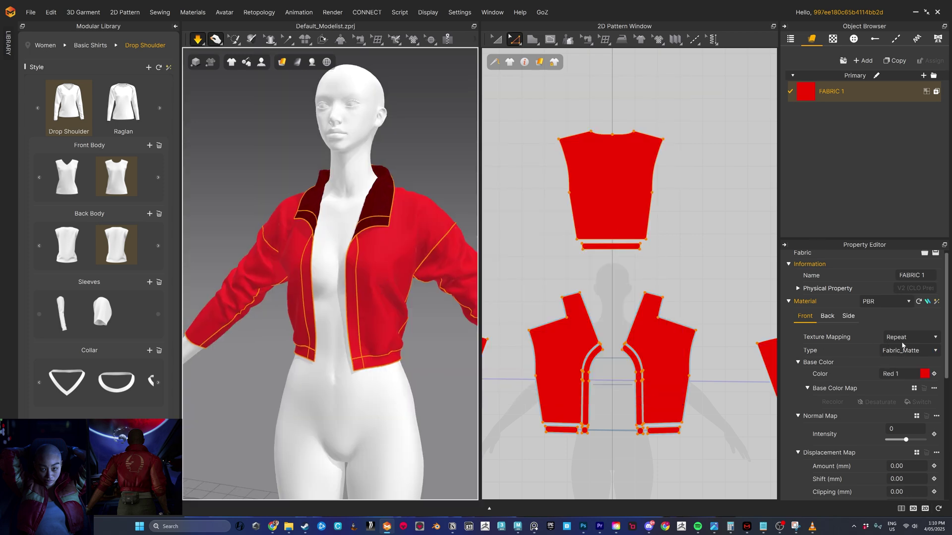
Step: Set the material type of FABRIC 1 to Leather
{"action": "scroll", "coordinate": [902, 345], "scroll_direction": "up", "scroll_amount": 1}
{"action": "left_click", "coordinate": [913, 355]}
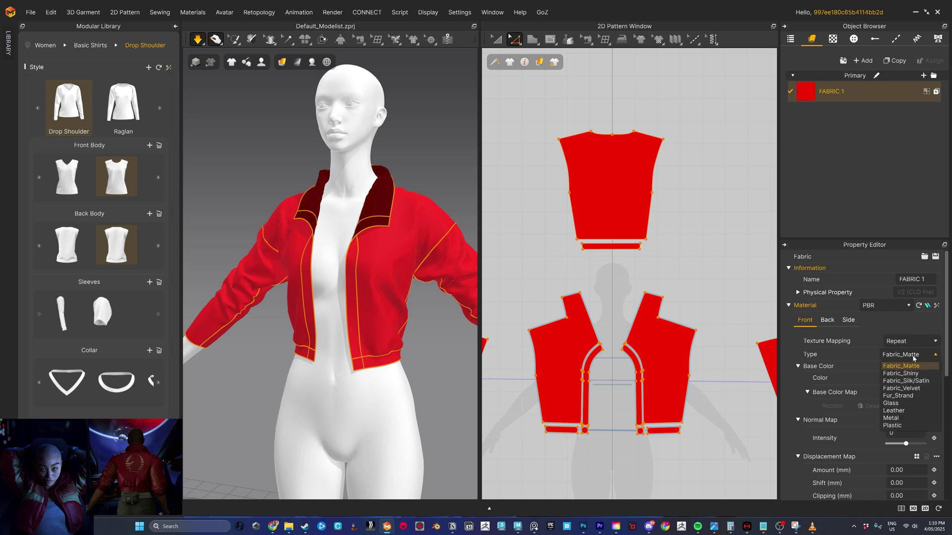
{"action": "left_click", "coordinate": [893, 410]}
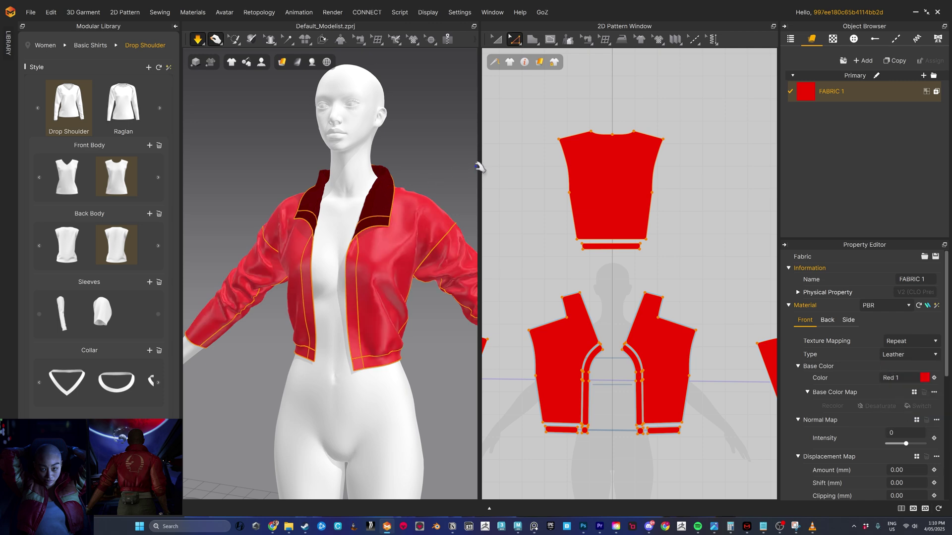
{"action": "left_click", "coordinate": [454, 153]}
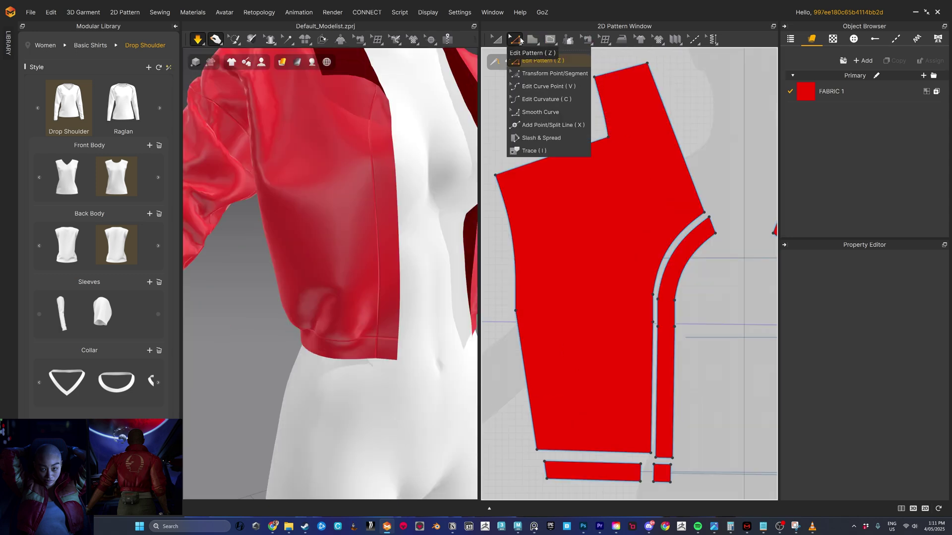
Step: Draw an internal line from the front body's placket edge to its hem and bow it outward into a curve about 259 mm long
{"action": "mouse_move", "coordinate": [550, 44]}
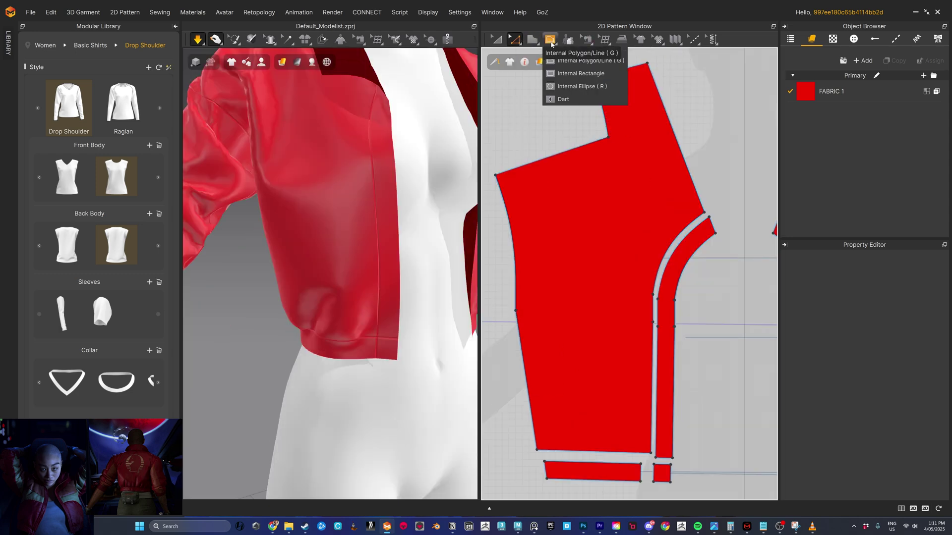
{"action": "left_click", "coordinate": [575, 73]}
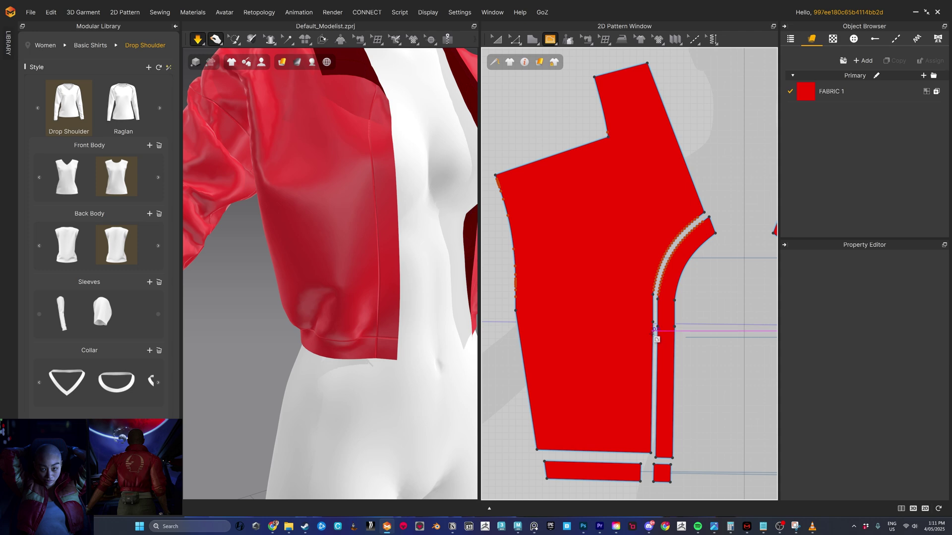
{"action": "scroll", "coordinate": [668, 359], "scroll_direction": "up", "scroll_amount": 2}
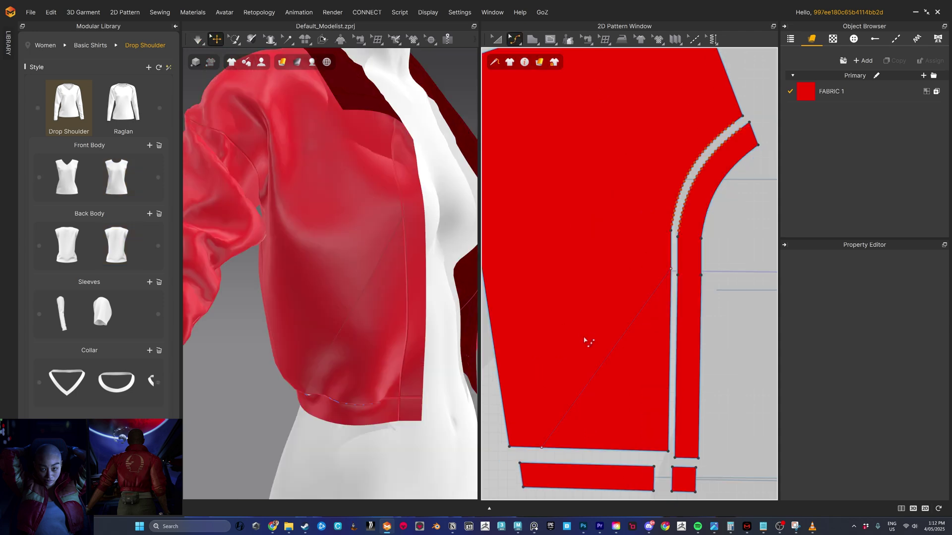
{"action": "left_click_drag", "start_coordinate": [619, 350], "coordinate": [583, 312]}
{"action": "right_click_drag", "start_coordinate": [374, 310], "coordinate": [354, 300]}
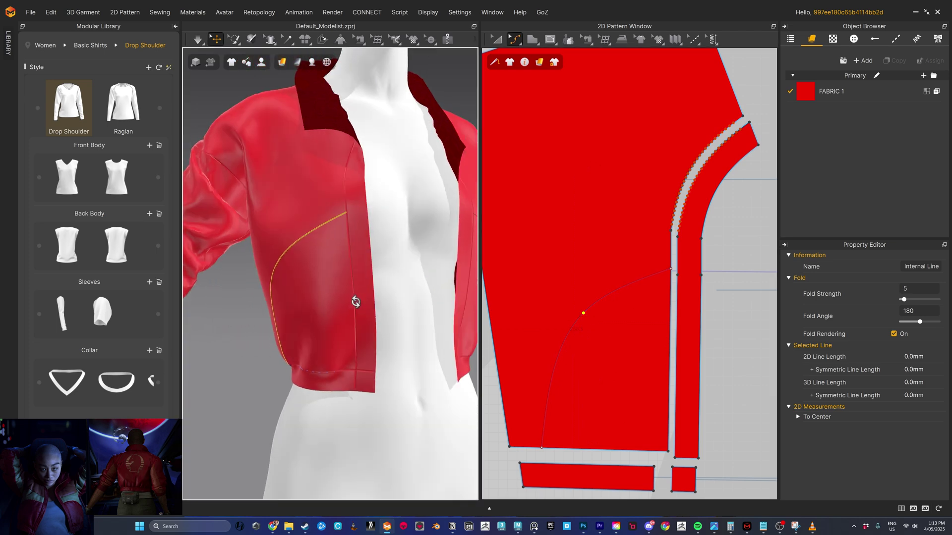
{"action": "scroll", "coordinate": [604, 350], "scroll_direction": "down", "scroll_amount": 4}
{"action": "scroll", "coordinate": [604, 351], "scroll_direction": "up", "scroll_amount": 3}
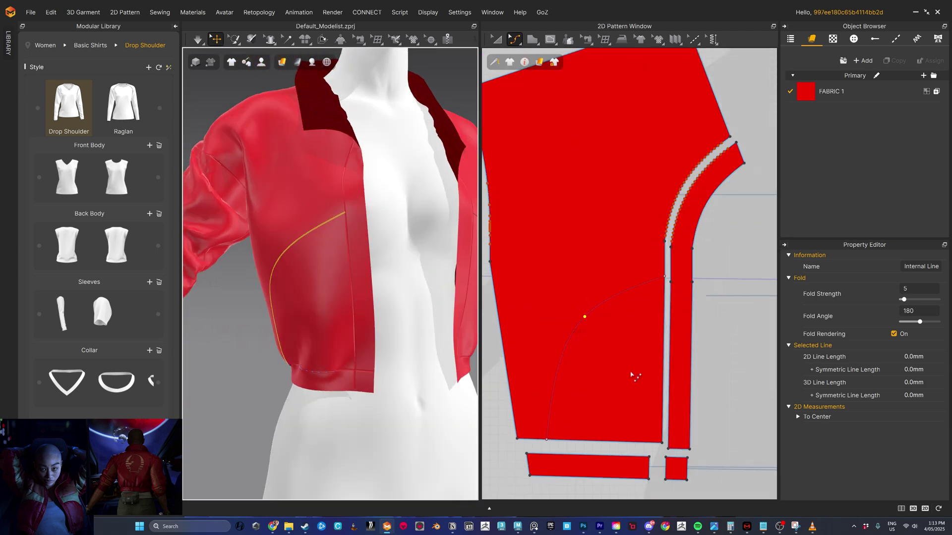
Step: Cut and sew the front body along the curved internal line together with the placket's short 25 mm crossing line
{"action": "key", "text": "z"}
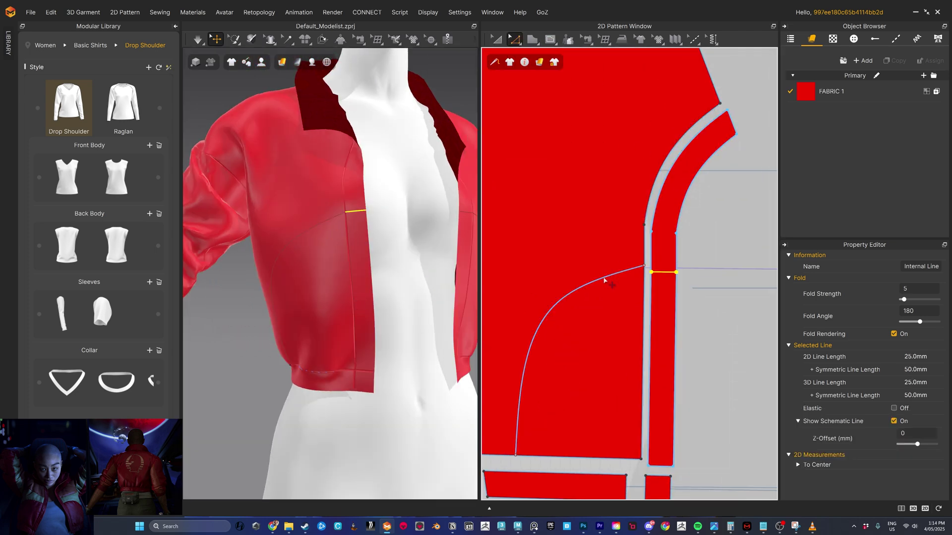
{"action": "left_click", "coordinate": [603, 281]}
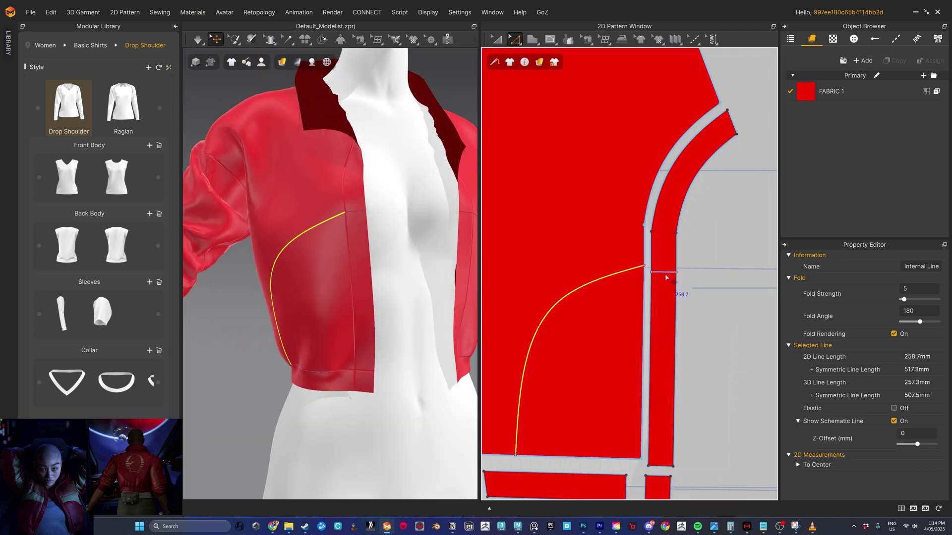
{"action": "scroll", "coordinate": [665, 278], "scroll_direction": "down", "scroll_amount": 5}
{"action": "right_click_drag", "start_coordinate": [687, 281], "coordinate": [646, 288]}
{"action": "scroll", "coordinate": [613, 295], "scroll_direction": "up", "scroll_amount": 6}
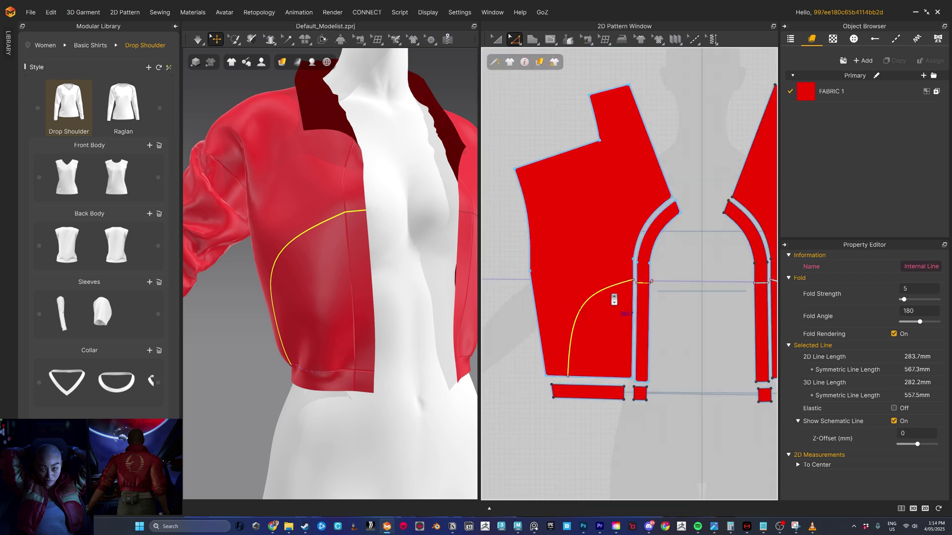
{"action": "right_click", "coordinate": [613, 281]}
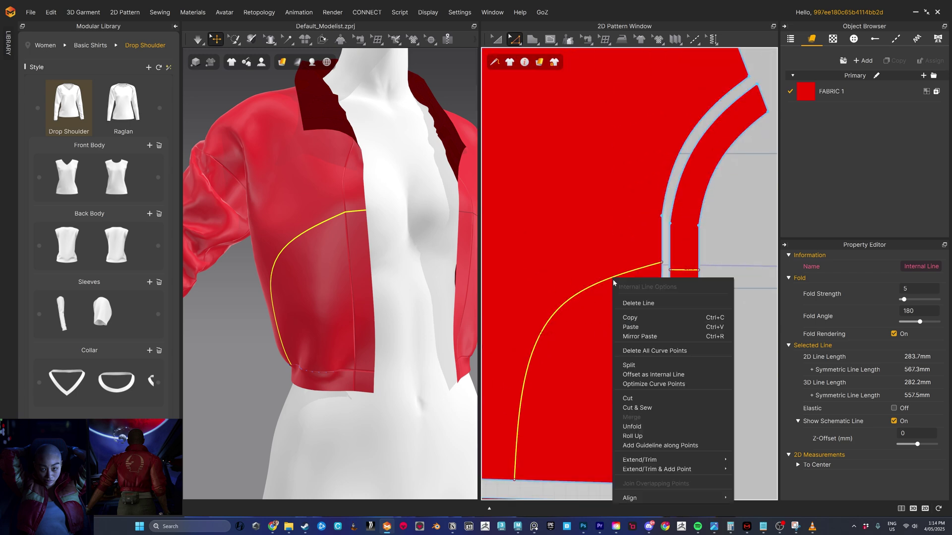
{"action": "left_click", "coordinate": [637, 407]}
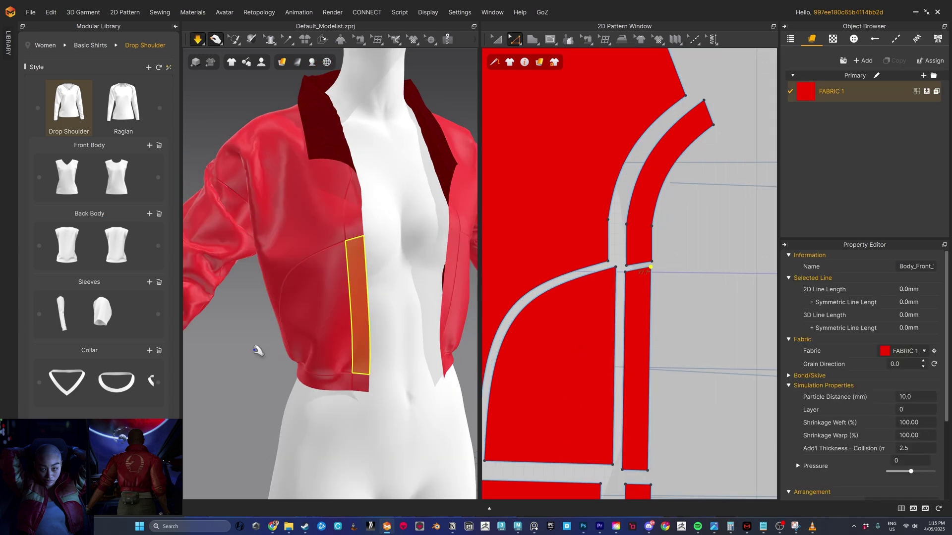
Step: Simulate the jacket and pull the lower placket piece into place on the avatar
{"action": "key", "text": "space"}
{"action": "scroll", "coordinate": [391, 326], "scroll_direction": "down", "scroll_amount": 4}
{"action": "right_click_drag", "start_coordinate": [389, 317], "coordinate": [325, 274]}
{"action": "left_click_drag", "start_coordinate": [320, 267], "coordinate": [331, 272]}
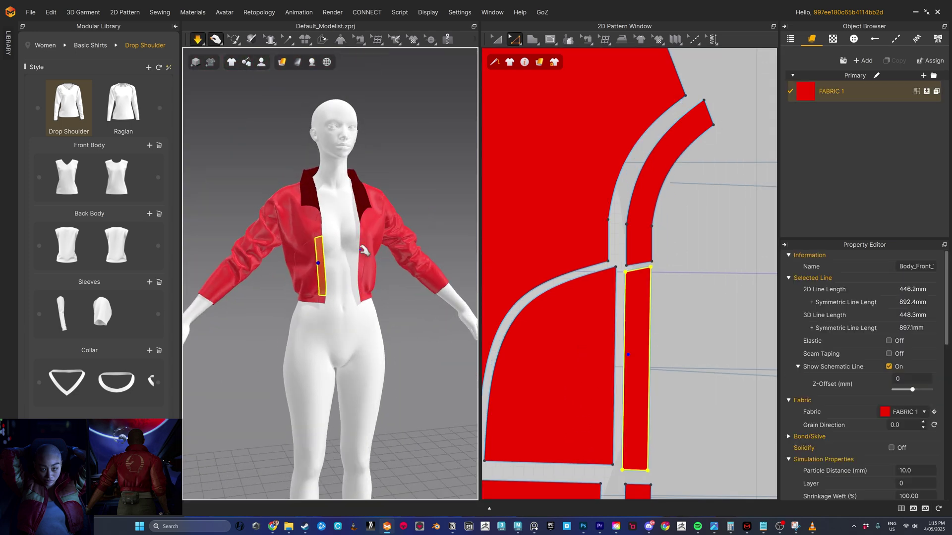
{"action": "right_click_drag", "start_coordinate": [364, 250], "coordinate": [397, 283]}
{"action": "scroll", "coordinate": [364, 284], "scroll_direction": "up", "scroll_amount": 2}
Step: Offset the sleeve's hem edge inward by 45 mm as one extended internal line
{"action": "scroll", "coordinate": [673, 234], "scroll_direction": "down", "scroll_amount": 8}
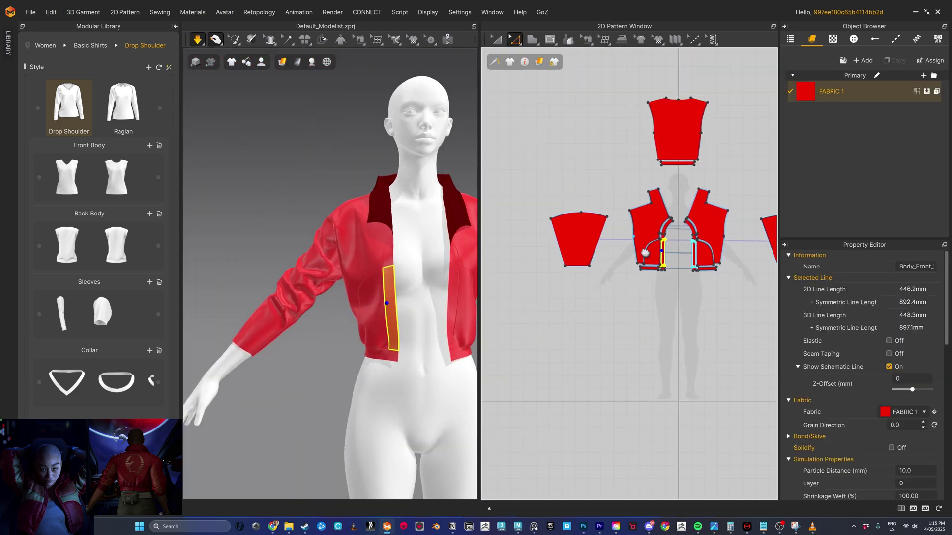
{"action": "right_click", "coordinate": [617, 319]}
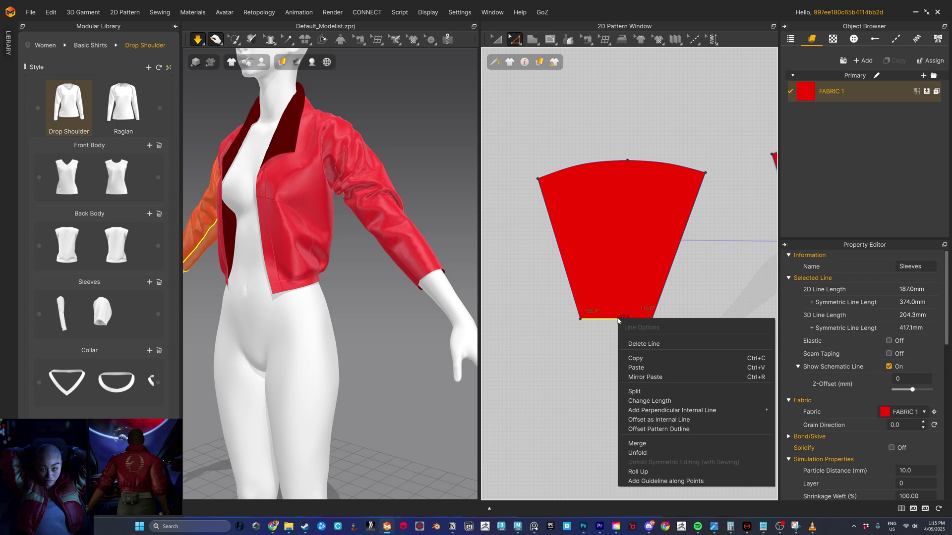
{"action": "left_click", "coordinate": [650, 419]}
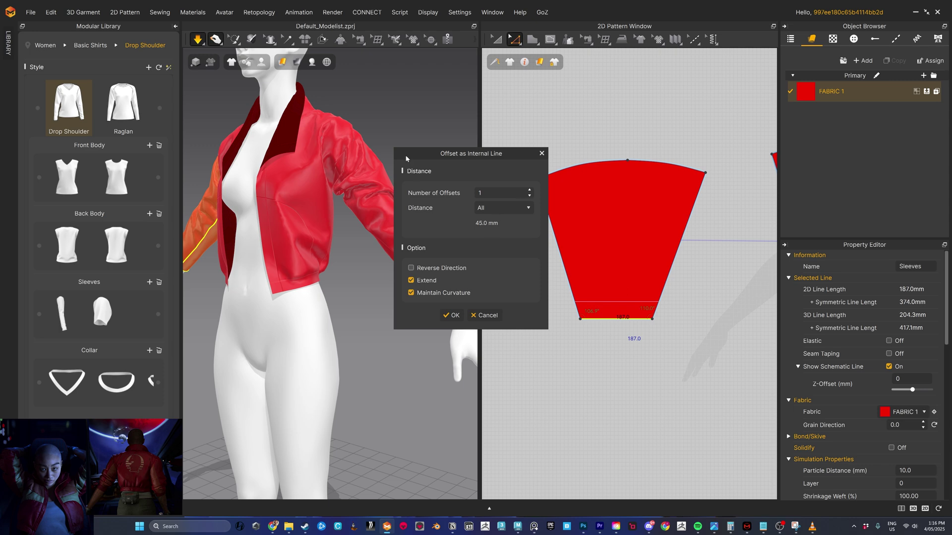
{"action": "left_click_drag", "start_coordinate": [437, 156], "coordinate": [599, 121]}
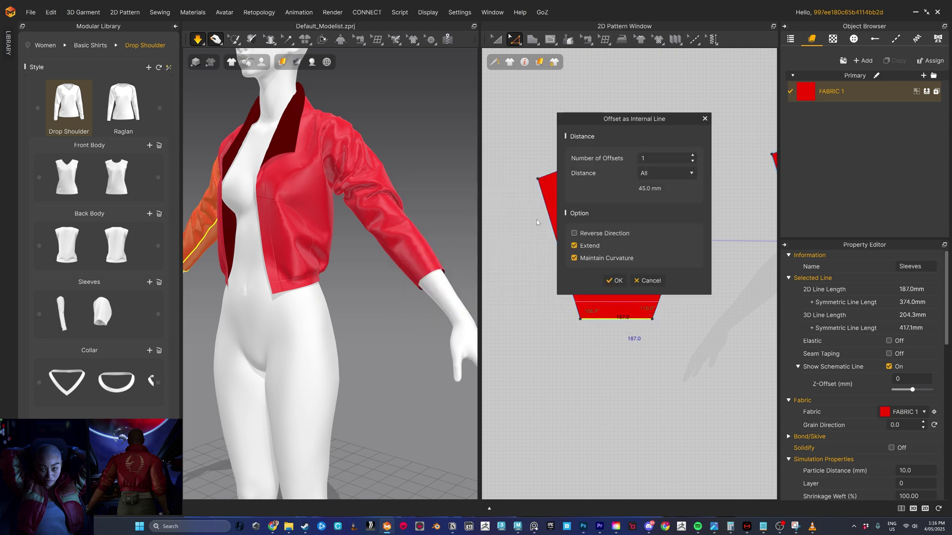
{"action": "left_click", "coordinate": [616, 286]}
Step: Cut and sew the sleeve along the offset line to separate the cuff
{"action": "right_click_drag", "start_coordinate": [359, 276], "coordinate": [367, 267]}
{"action": "scroll", "coordinate": [368, 268], "scroll_direction": "up", "scroll_amount": 5}
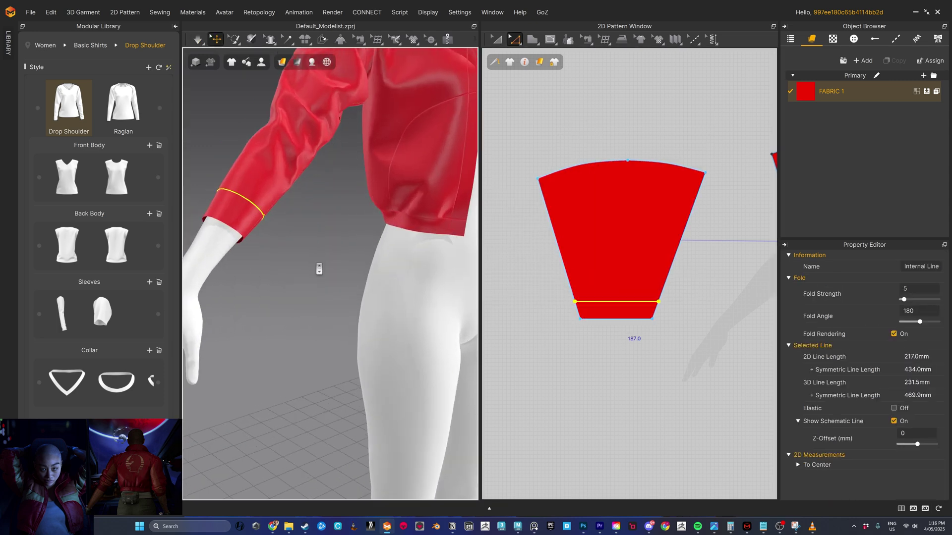
{"action": "middle_click_drag", "start_coordinate": [319, 267], "coordinate": [346, 290]}
{"action": "right_click_drag", "start_coordinate": [347, 290], "coordinate": [387, 264]}
{"action": "right_click", "coordinate": [613, 307]}
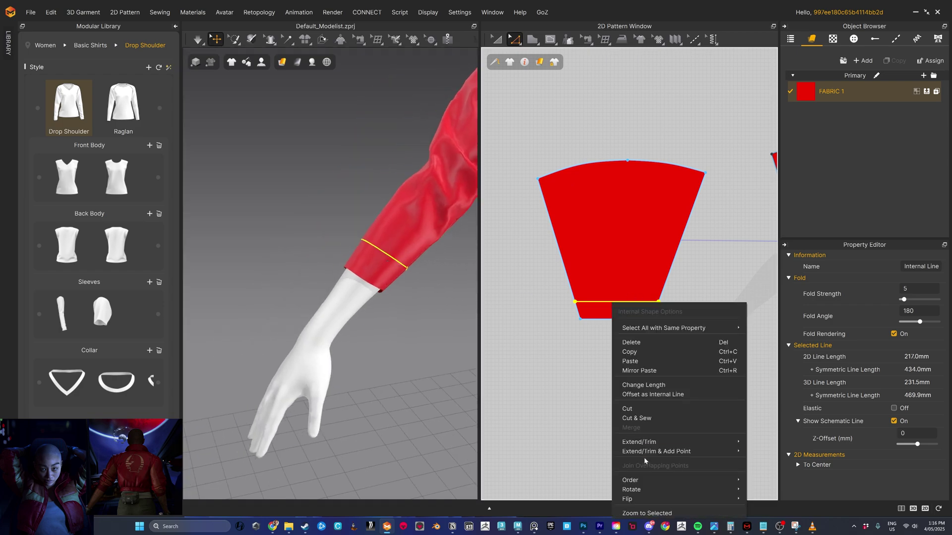
{"action": "left_click", "coordinate": [650, 418]}
Step: Move the cuff's two upper corners inward to make it a 187 mm wide rectangle, and simulate the garment
{"action": "left_click", "coordinate": [396, 273]}
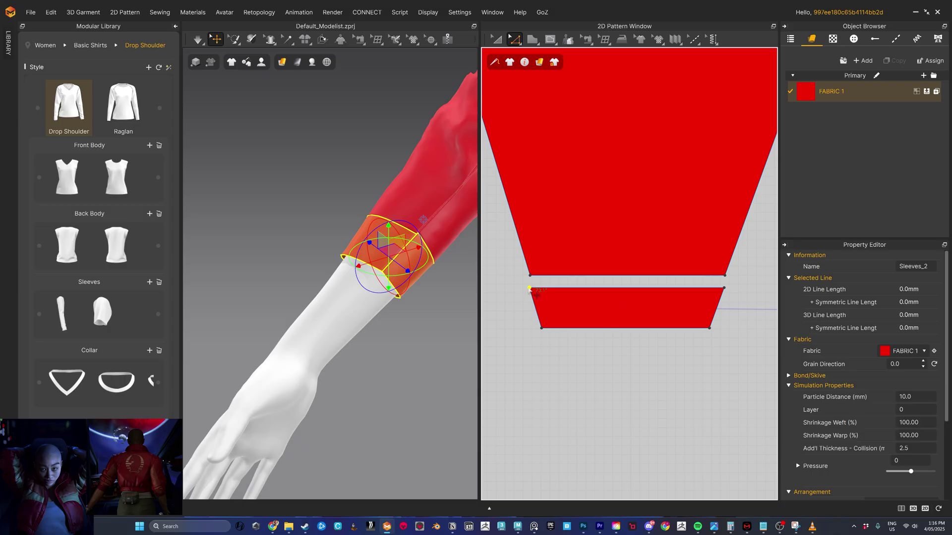
{"action": "left_click_drag", "start_coordinate": [529, 289], "coordinate": [541, 288]}
{"action": "left_click_drag", "start_coordinate": [724, 288], "coordinate": [709, 288]}
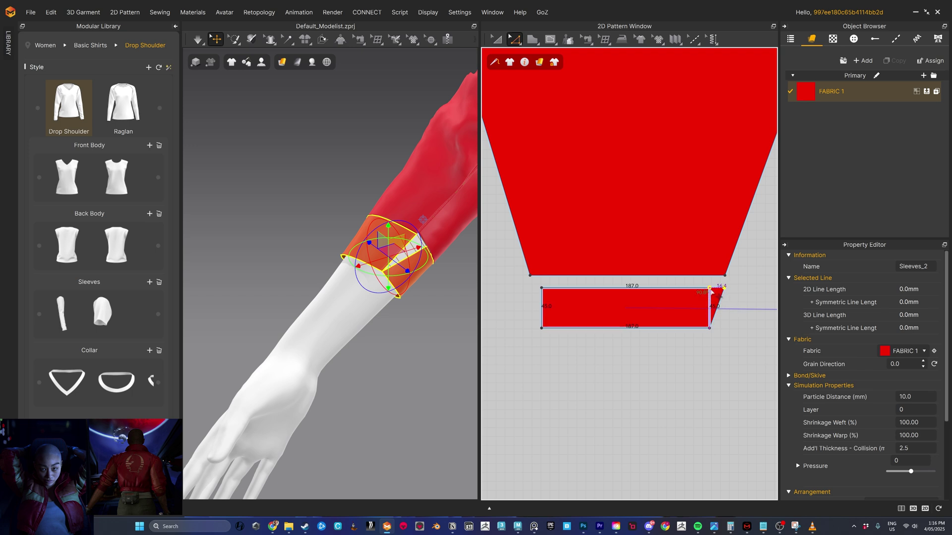
{"action": "left_click", "coordinate": [198, 39]}
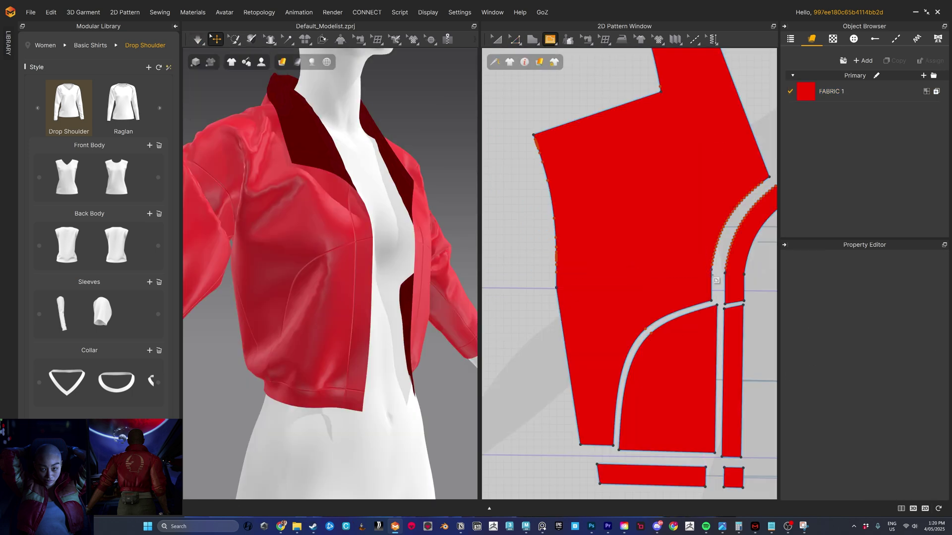
Step: Draw an internal line about 215 mm long across the front body from the placket edge to the armhole side, and cut and sew along it
{"action": "left_click", "coordinate": [713, 271]}
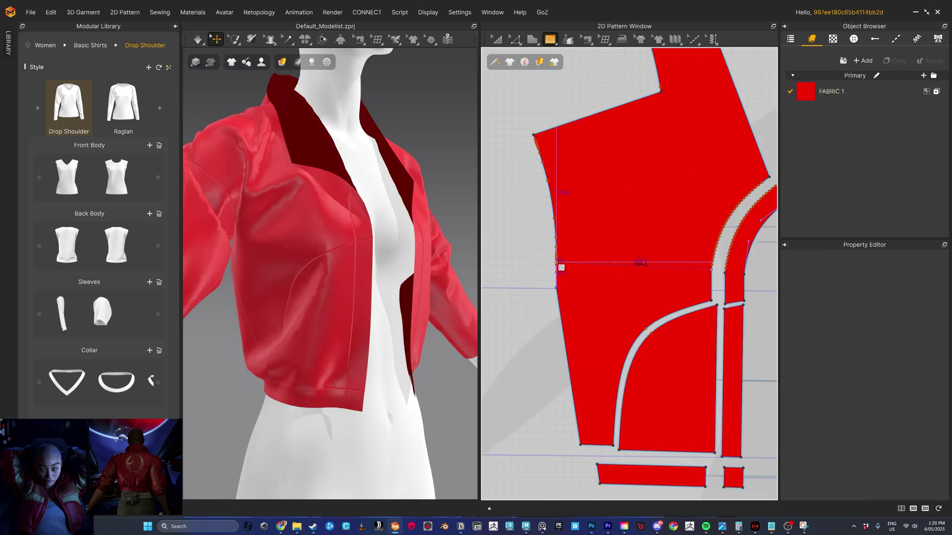
{"action": "left_click", "coordinate": [555, 263]}
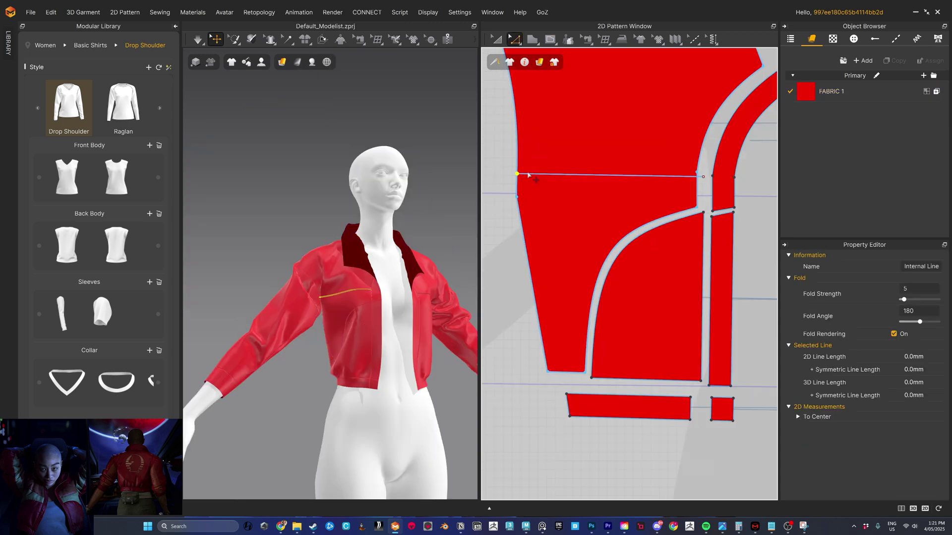
{"action": "left_click", "coordinate": [546, 176]}
{"action": "right_click", "coordinate": [559, 175]}
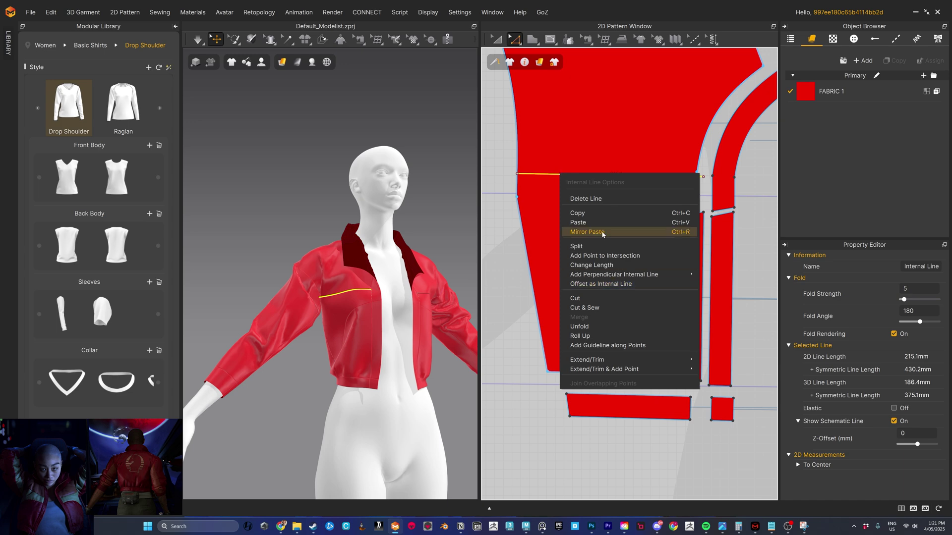
{"action": "left_click", "coordinate": [602, 308]}
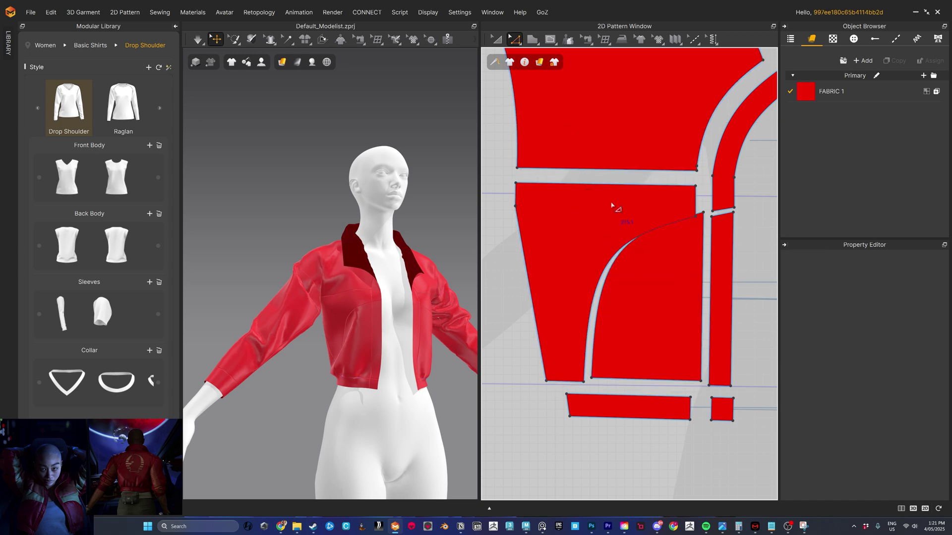
{"action": "left_click", "coordinate": [510, 63]}
{"action": "left_click", "coordinate": [550, 277]}
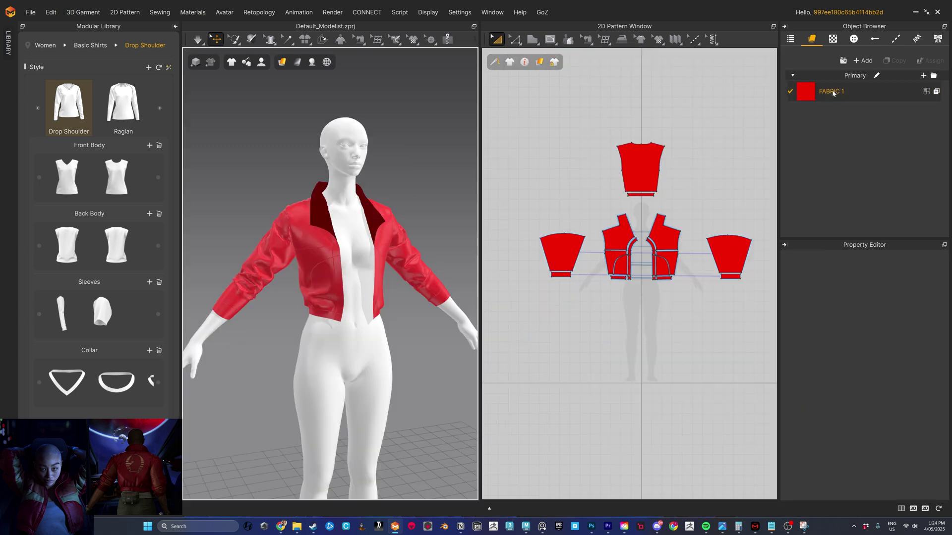
Step: Rename FABRIC 1 as Outside and duplicate it under the name OutsideTrim1
{"action": "double_click", "coordinate": [833, 92]}
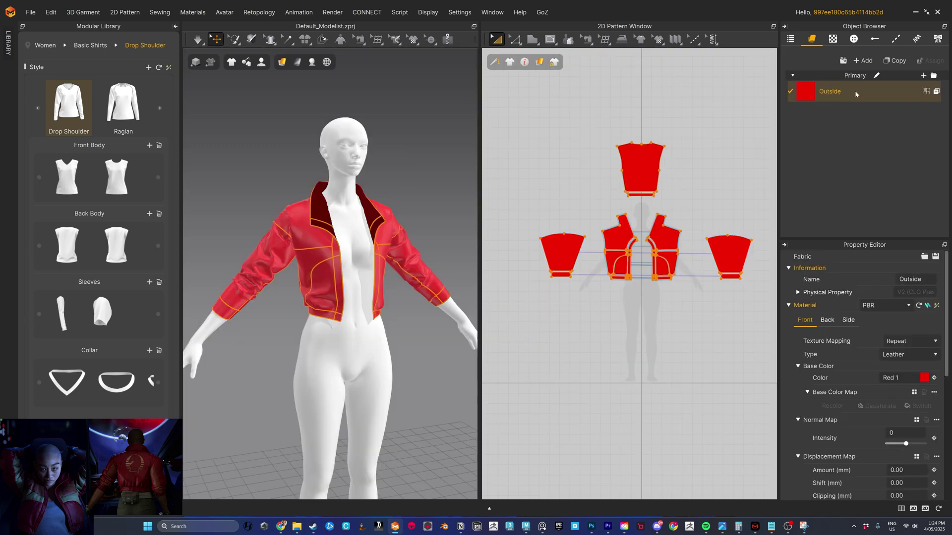
{"action": "left_click", "coordinate": [894, 60]}
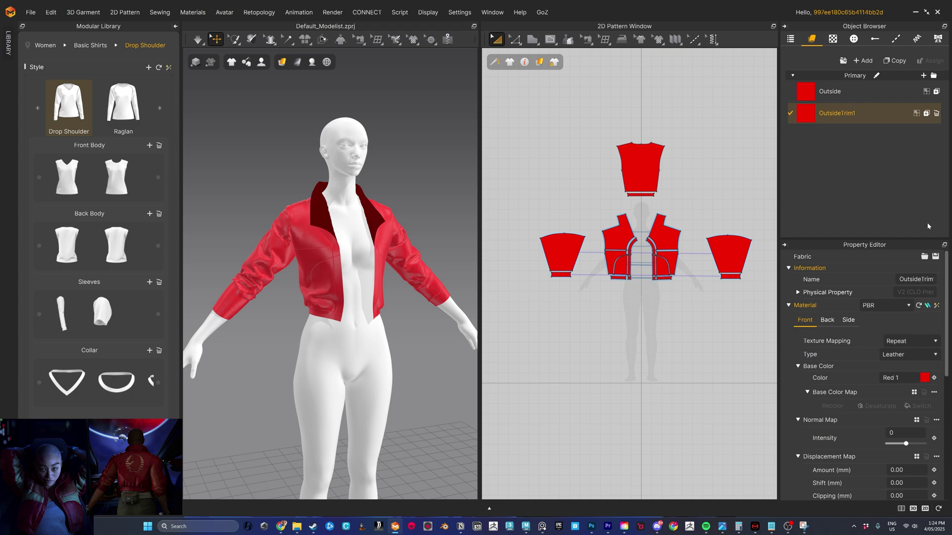
Step: Set the base colour of OutsideTrim1 to beige BFAC7F
{"action": "left_click", "coordinate": [924, 377]}
{"action": "left_click", "coordinate": [480, 165]}
{"action": "left_click", "coordinate": [489, 120]}
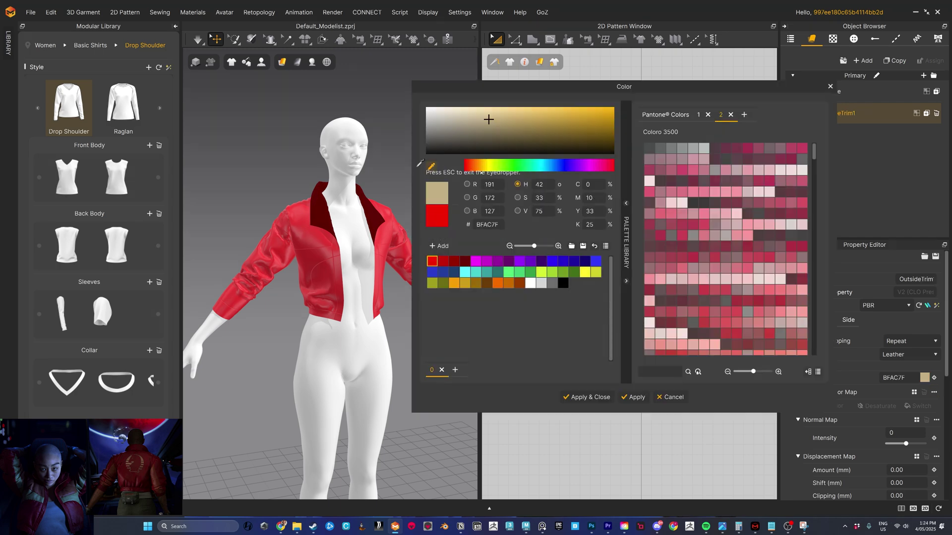
{"action": "left_click", "coordinate": [600, 394]}
Step: Assign the OutsideTrim1 fabric to the front body piece between the chest cut and the curved lower panel
{"action": "left_click", "coordinate": [616, 262]}
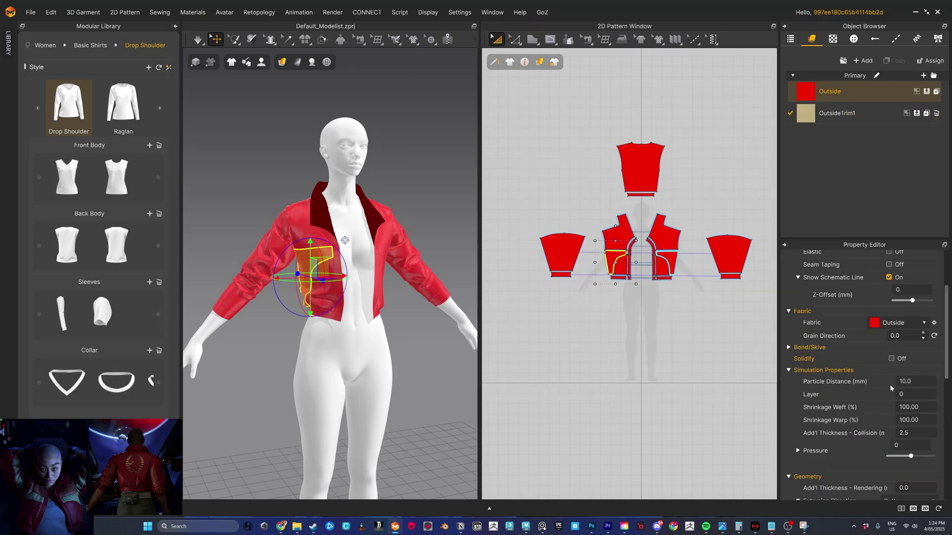
{"action": "left_click", "coordinate": [892, 324]}
{"action": "left_click", "coordinate": [887, 354]}
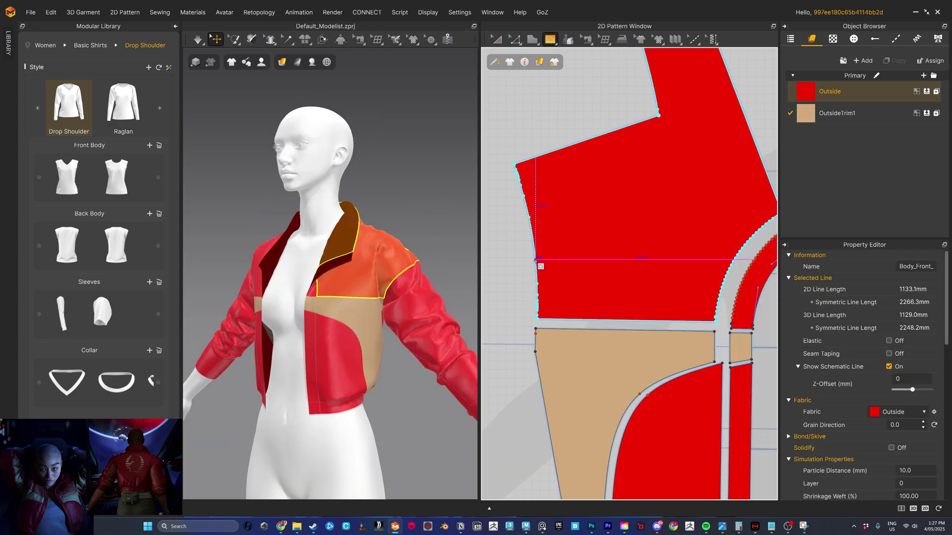
Step: Draw a sloping internal line about 218 mm long across the upper front body above the beige panel, and bend it into a curve
{"action": "left_click", "coordinate": [536, 260]}
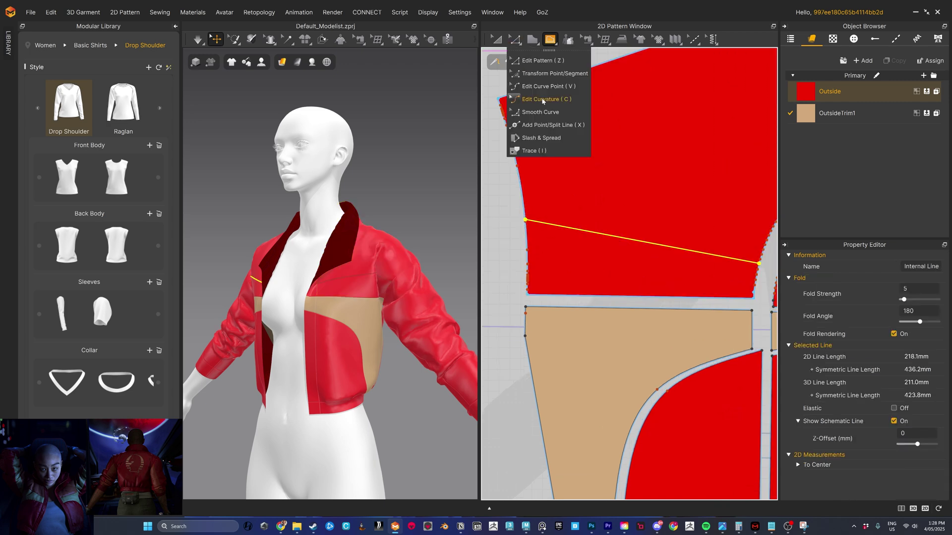
{"action": "left_click", "coordinate": [539, 86]}
{"action": "left_click", "coordinate": [621, 240]}
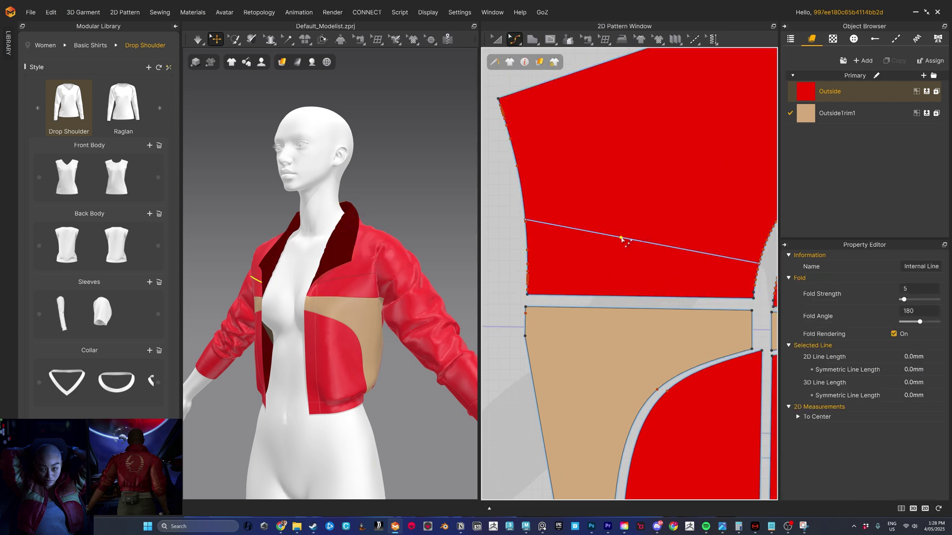
{"action": "left_click_drag", "start_coordinate": [621, 239], "coordinate": [619, 247]}
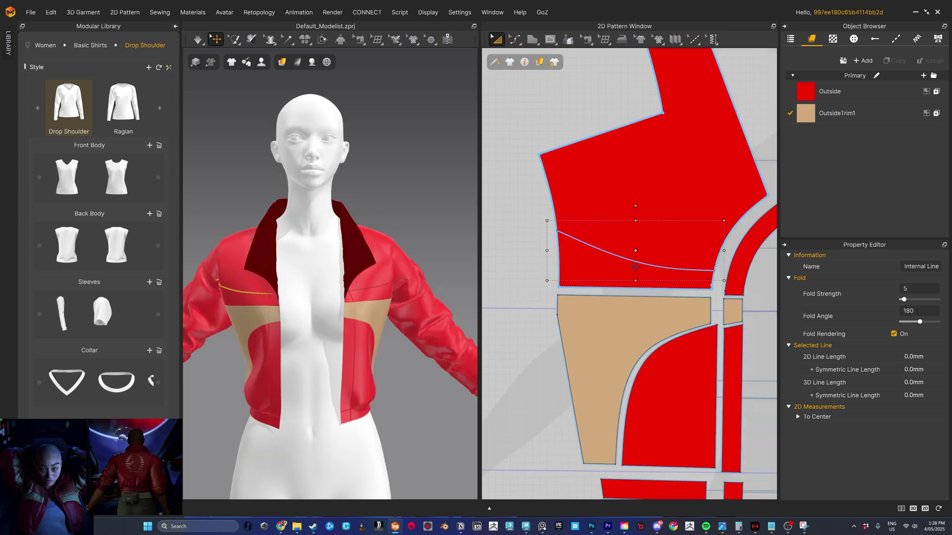
Step: Cut and sew the upper front body along the curved internal line
{"action": "right_click", "coordinate": [631, 258]}
{"action": "mouse_move", "coordinate": [656, 420]}
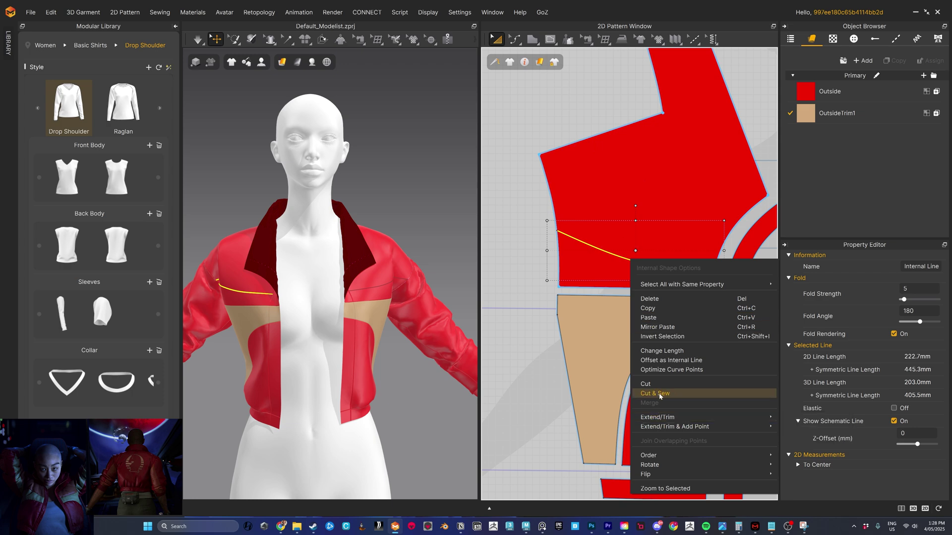
{"action": "left_click", "coordinate": [660, 396]}
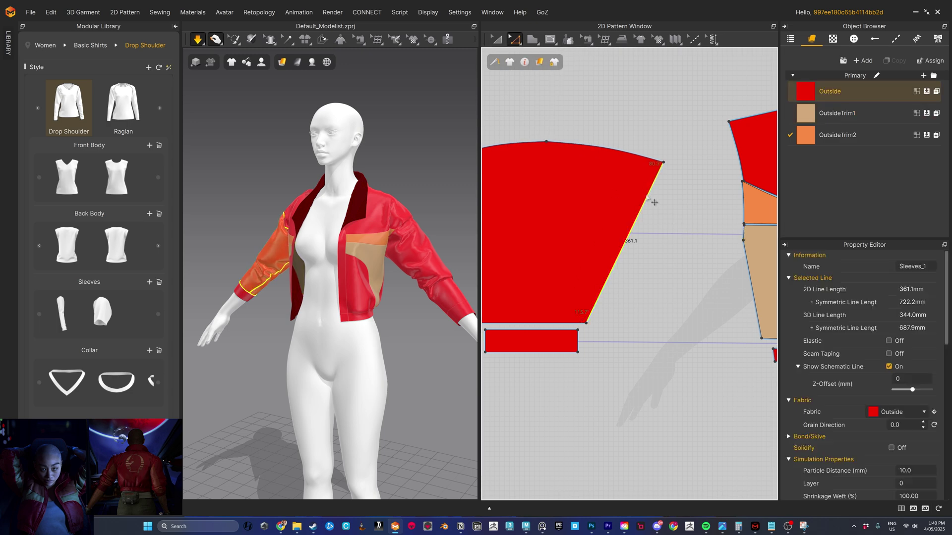
Step: Offset the sleeve's slanted side edge inward as one internal line at 30 mm, with Extend and Maintain Curvature on
{"action": "right_click", "coordinate": [647, 194]}
{"action": "left_click", "coordinate": [686, 303]}
{"action": "type", "text": "30"}
{"action": "key", "text": "Return"}
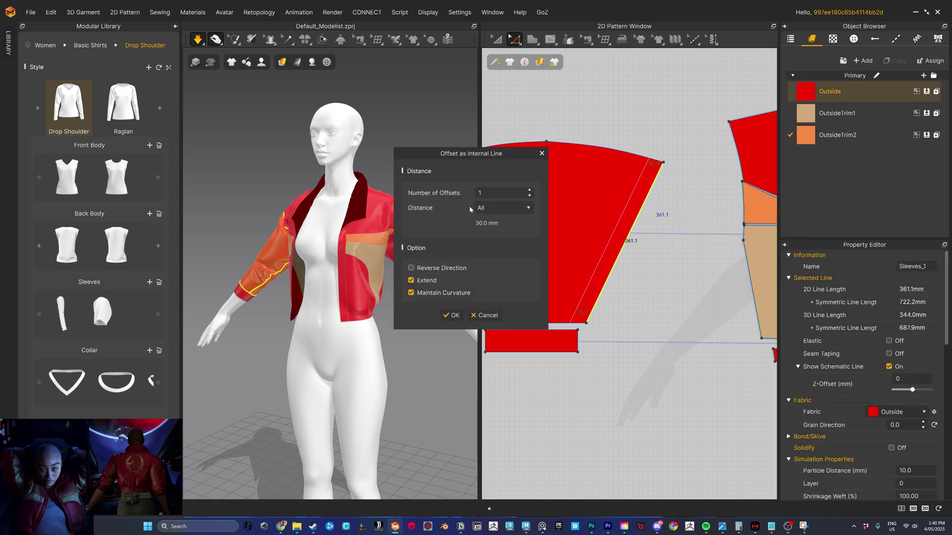
{"action": "left_click", "coordinate": [451, 315]}
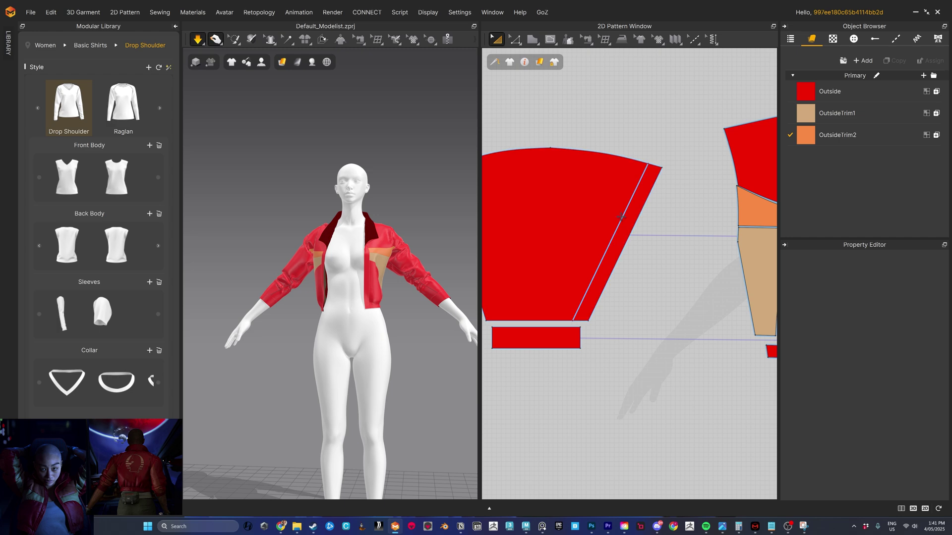
Step: Cut and sew the sleeve along the offset internal line to separate the side strip
{"action": "right_click", "coordinate": [621, 218]}
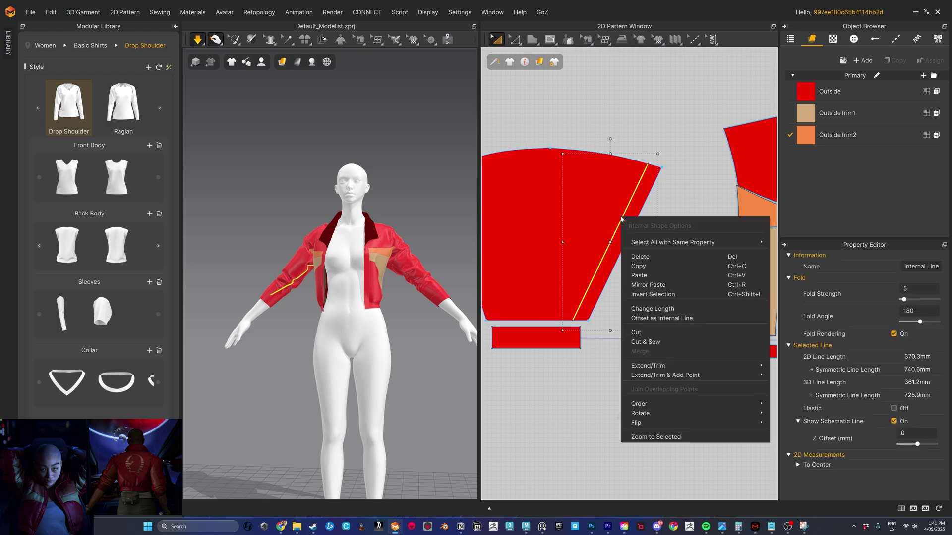
{"action": "left_click", "coordinate": [653, 342]}
{"action": "scroll", "coordinate": [327, 308], "scroll_direction": "up", "scroll_amount": 3}
{"action": "right_click_drag", "start_coordinate": [327, 308], "coordinate": [333, 296]}
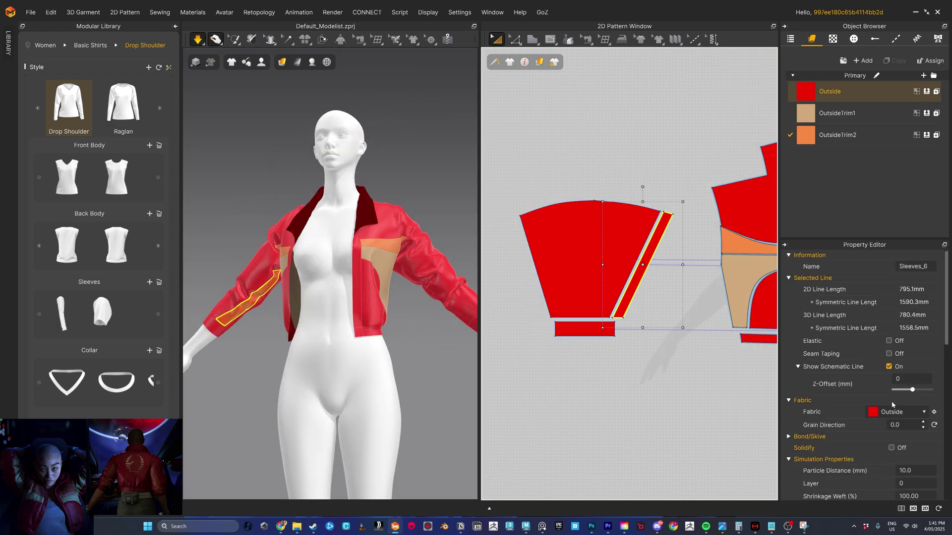
Step: Assign the OutsideTrim1 fabric to the narrow side strip of each sleeve
{"action": "left_click", "coordinate": [895, 412]}
{"action": "left_click", "coordinate": [895, 442]}
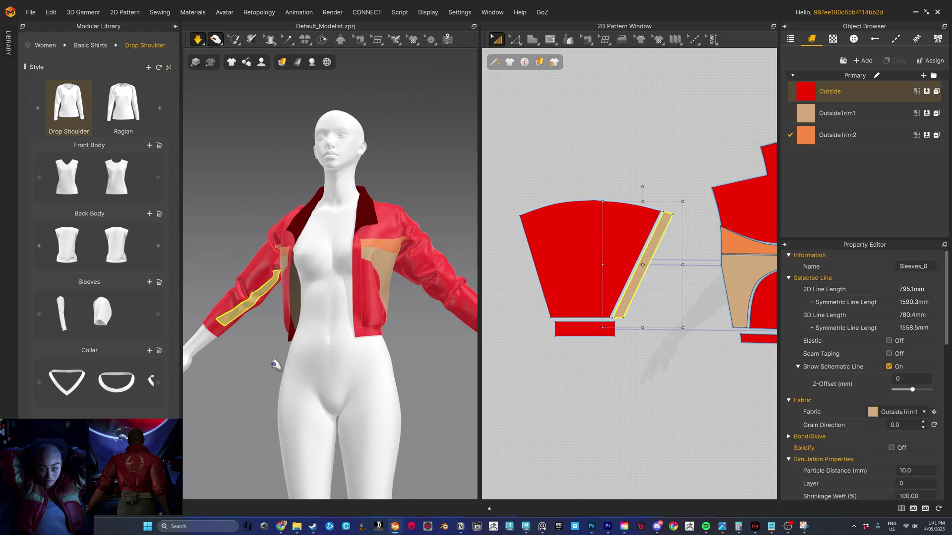
{"action": "left_click", "coordinate": [276, 365]}
{"action": "right_click_drag", "start_coordinate": [275, 365], "coordinate": [290, 327]}
{"action": "left_click", "coordinate": [448, 301]}
{"action": "left_click", "coordinate": [888, 412]}
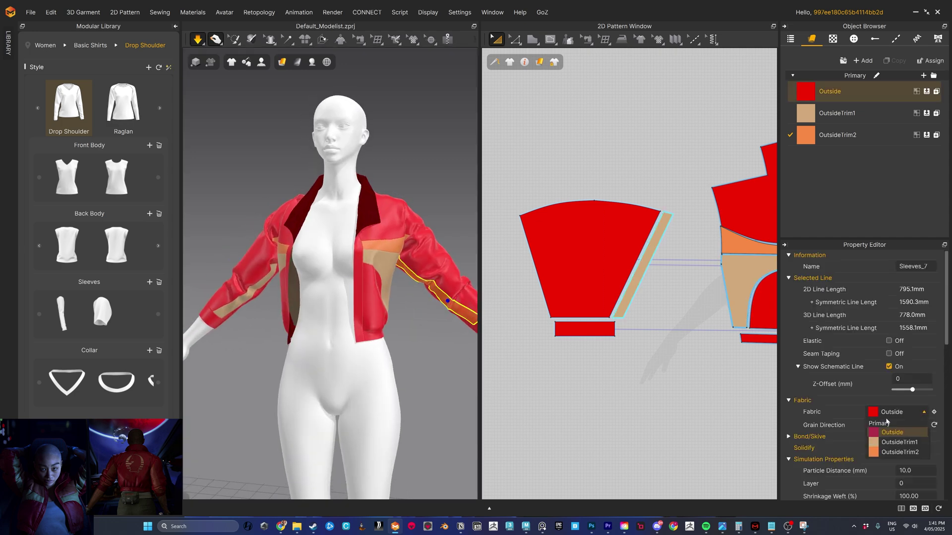
{"action": "left_click", "coordinate": [899, 442]}
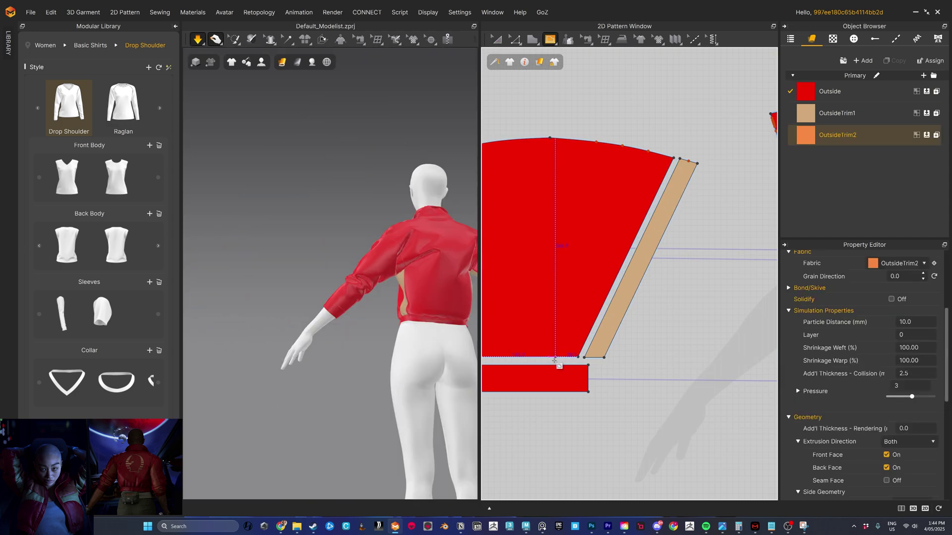
Step: Draw an internal line about 380 mm long from the sleeve hem to the cap beside the beige strip, and cut and sew along it
{"action": "left_click", "coordinate": [554, 356]}
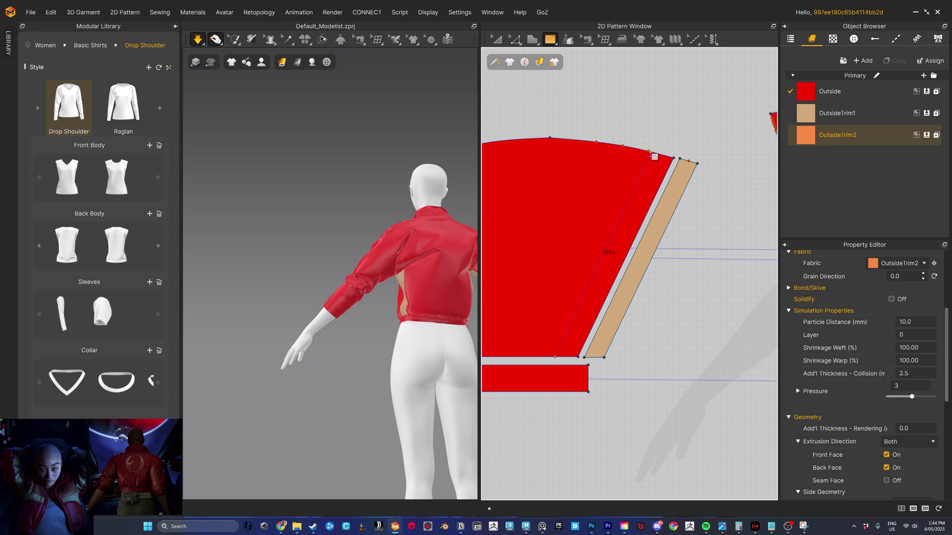
{"action": "left_click", "coordinate": [649, 150]}
{"action": "key", "text": "Return"}
{"action": "scroll", "coordinate": [669, 131], "scroll_direction": "up", "scroll_amount": 3}
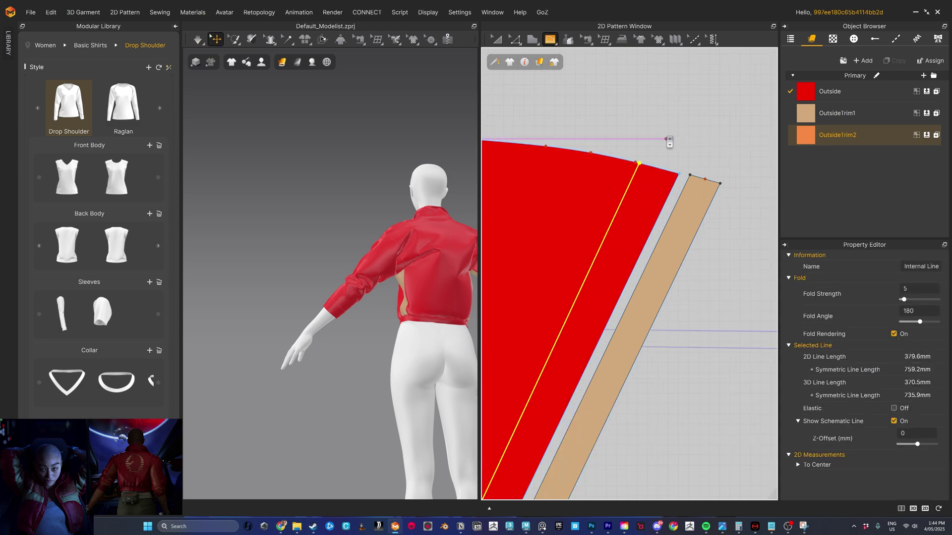
{"action": "key", "text": "z"}
{"action": "scroll", "coordinate": [675, 178], "scroll_direction": "down", "scroll_amount": 3}
{"action": "right_click", "coordinate": [628, 227]}
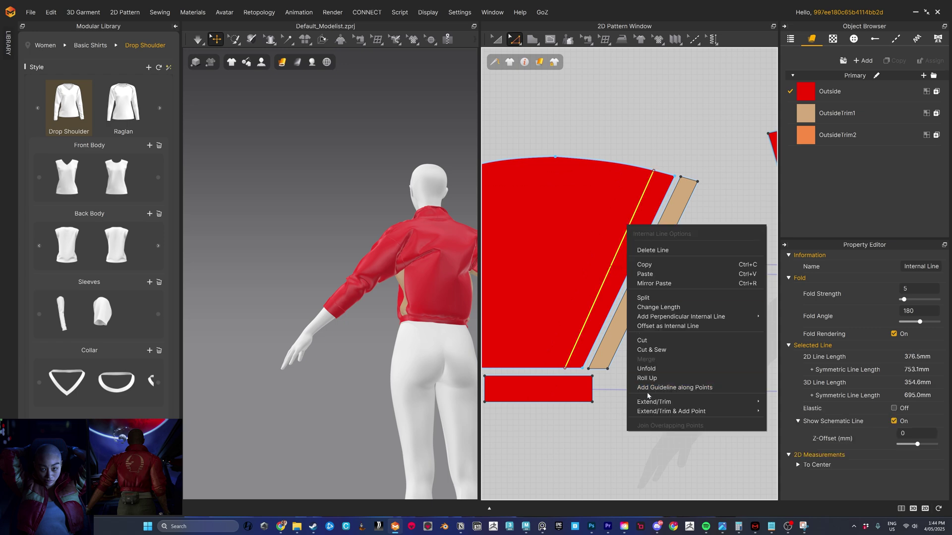
{"action": "left_click", "coordinate": [652, 351]}
Step: Assign the OutsideTrim2 fabric to the new sleeve strip next to the beige one
{"action": "key", "text": "a"}
{"action": "left_click", "coordinate": [628, 280]}
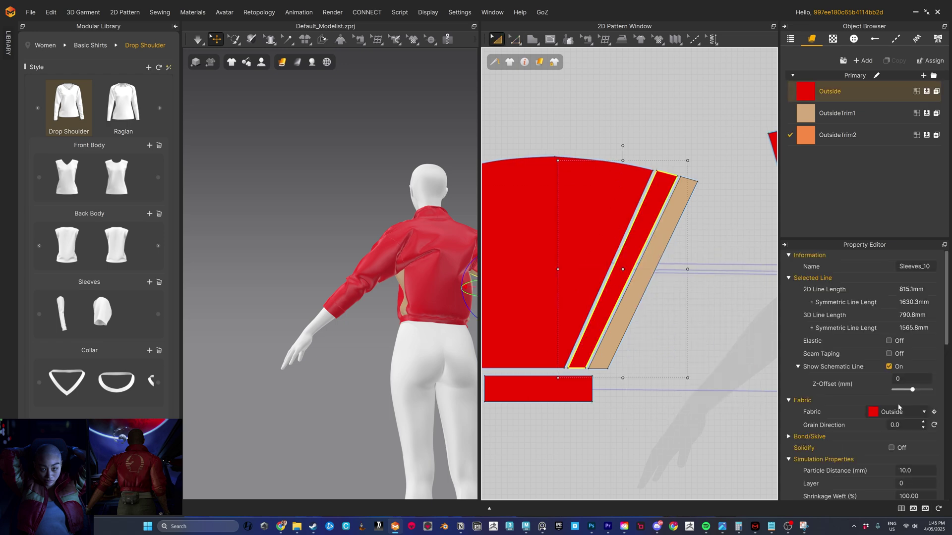
{"action": "left_click", "coordinate": [900, 412]}
{"action": "left_click", "coordinate": [902, 452]}
{"action": "left_click", "coordinate": [738, 207]}
{"action": "scroll", "coordinate": [569, 257], "scroll_direction": "down", "scroll_amount": 4}
{"action": "right_click_drag", "start_coordinate": [458, 292], "coordinate": [309, 331]}
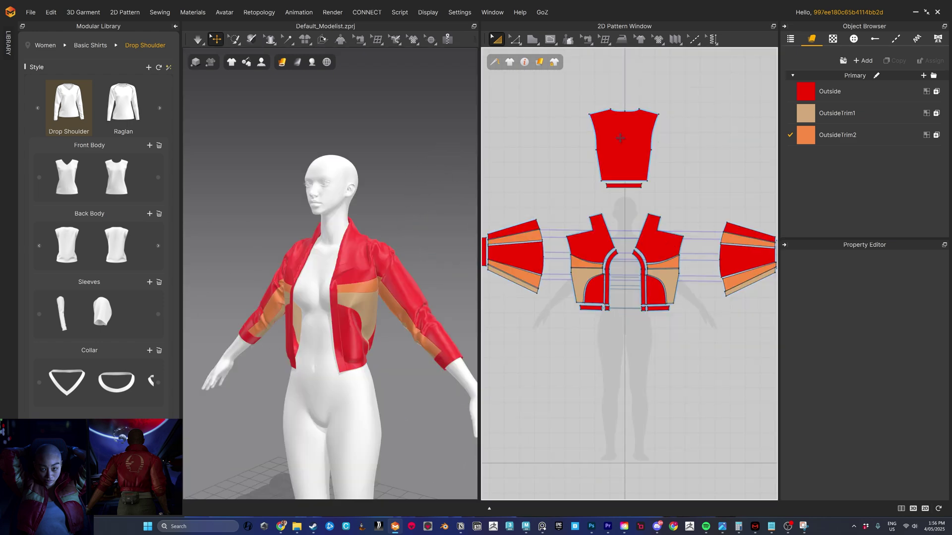
Step: Make a Layer Clone (Under) of the back body and place it above the original pattern
{"action": "left_click", "coordinate": [620, 143]}
{"action": "right_click", "coordinate": [620, 139]}
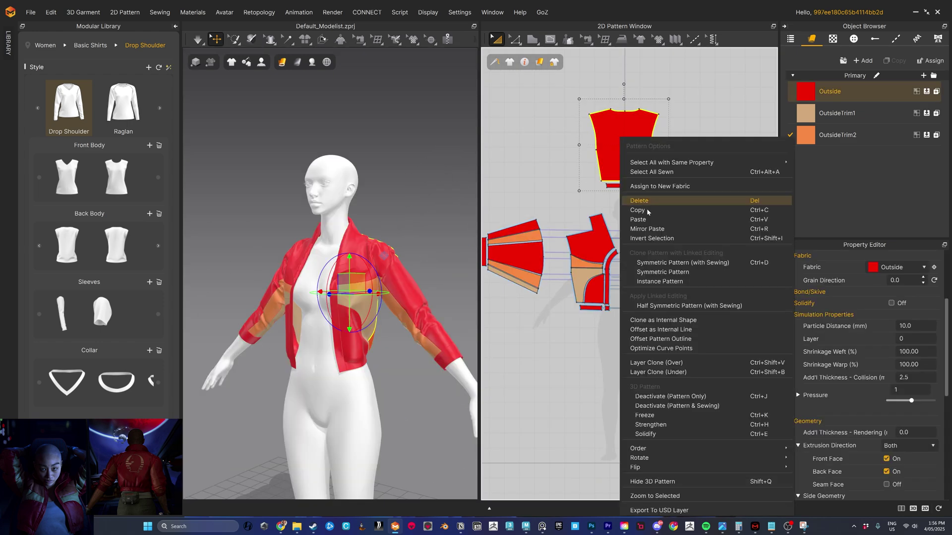
{"action": "left_click", "coordinate": [653, 373]}
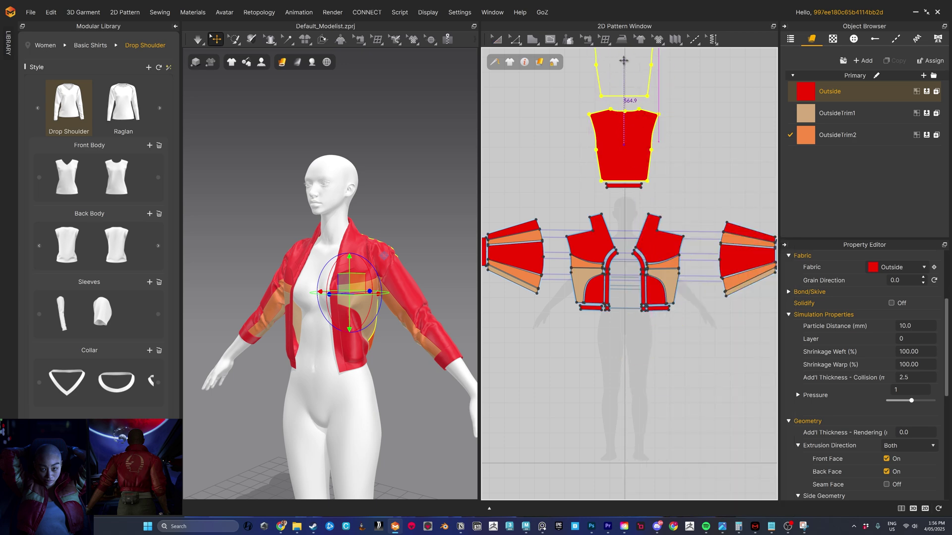
{"action": "left_click", "coordinate": [666, 91]}
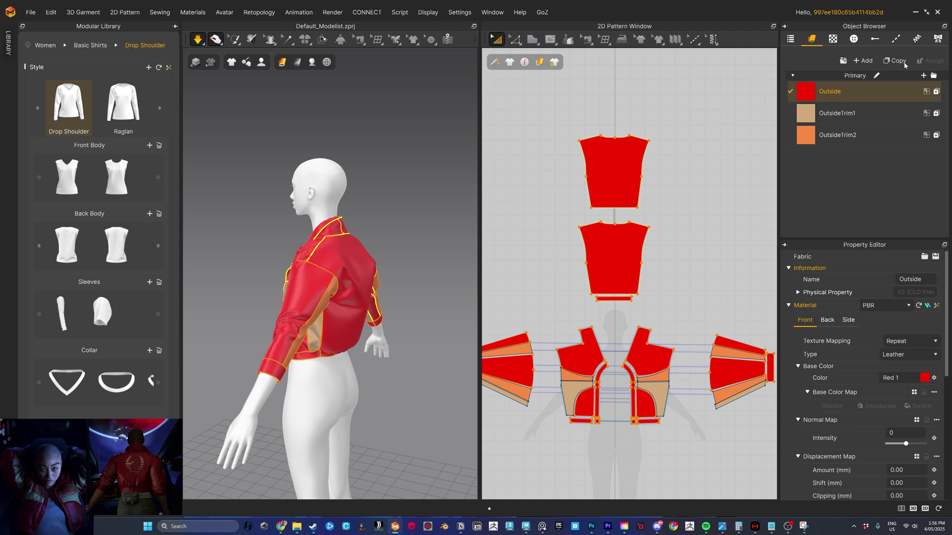
Step: Duplicate the Outside fabric under the name INSIDE and set its base colour to a dark red
{"action": "left_click", "coordinate": [896, 60]}
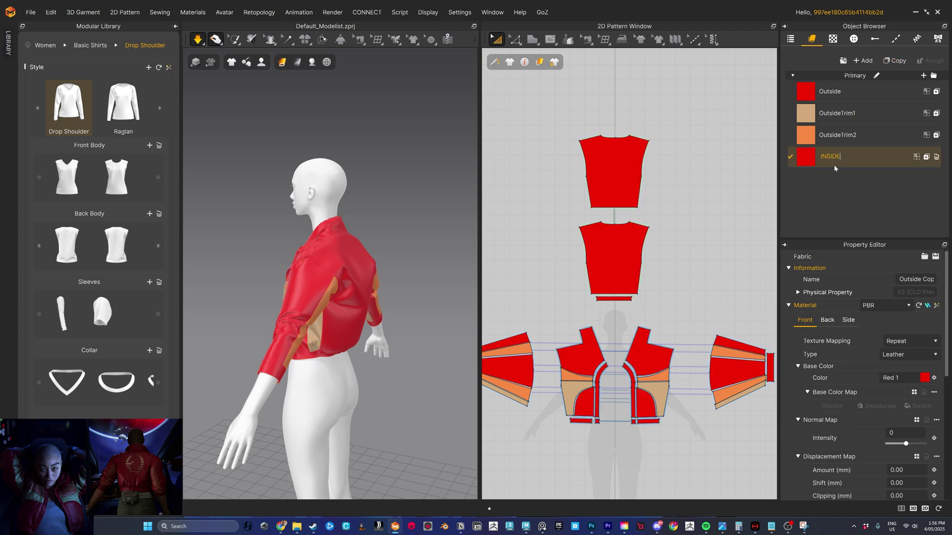
{"action": "key", "text": "Return"}
{"action": "scroll", "coordinate": [396, 226], "scroll_direction": "up", "scroll_amount": 3}
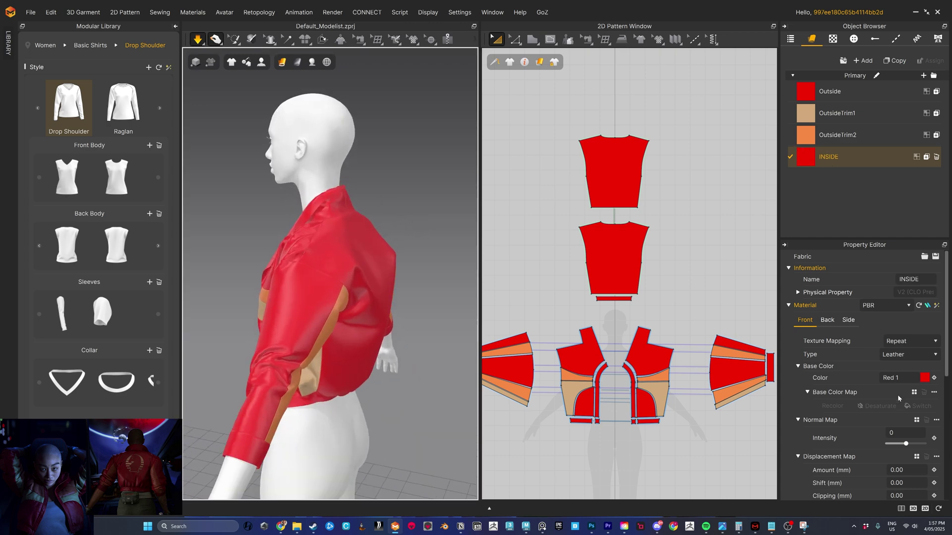
{"action": "left_click", "coordinate": [924, 379]}
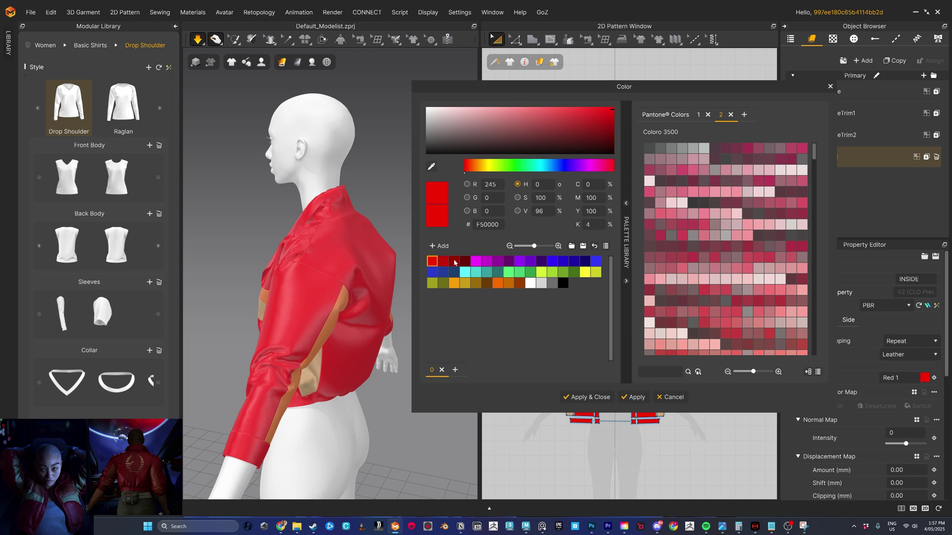
{"action": "left_click", "coordinate": [454, 261]}
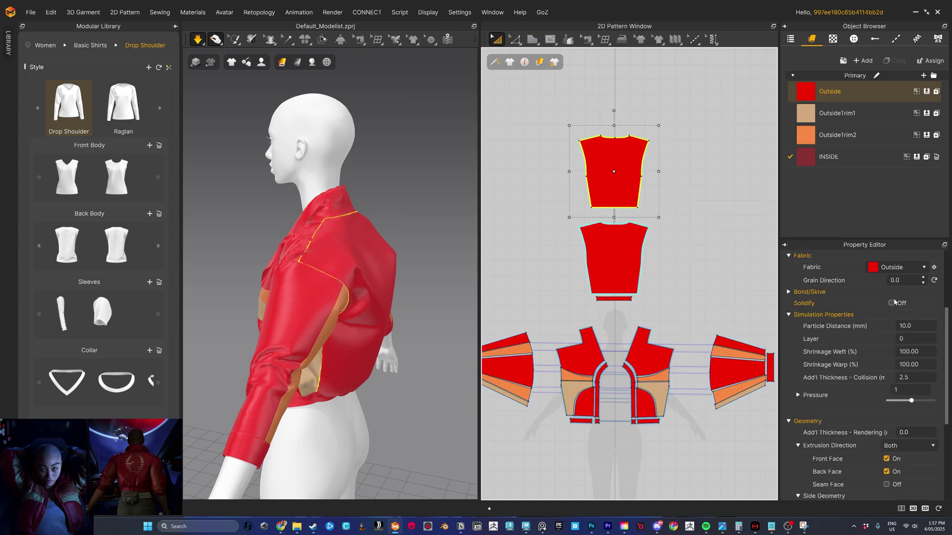
Step: Assign the INSIDE fabric to the cloned back body
{"action": "left_click", "coordinate": [893, 269]}
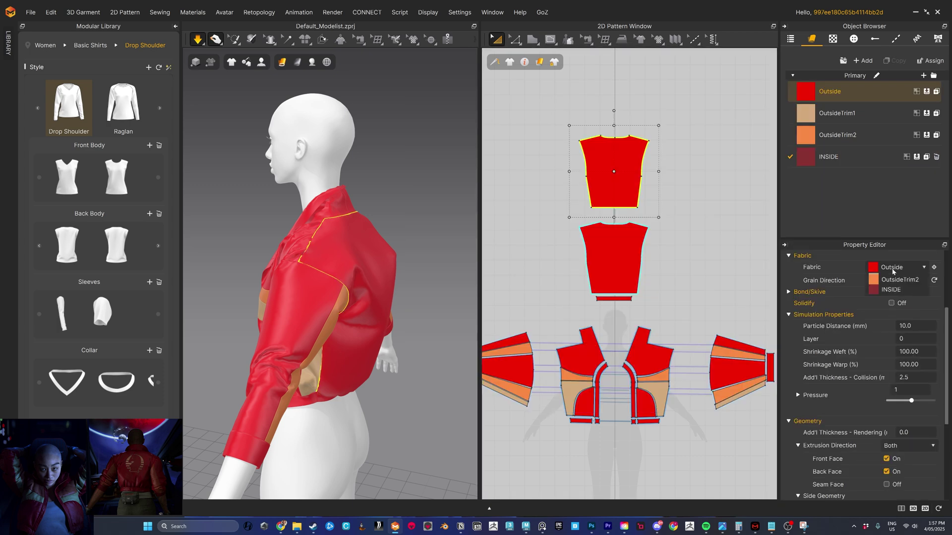
{"action": "left_click", "coordinate": [890, 320]}
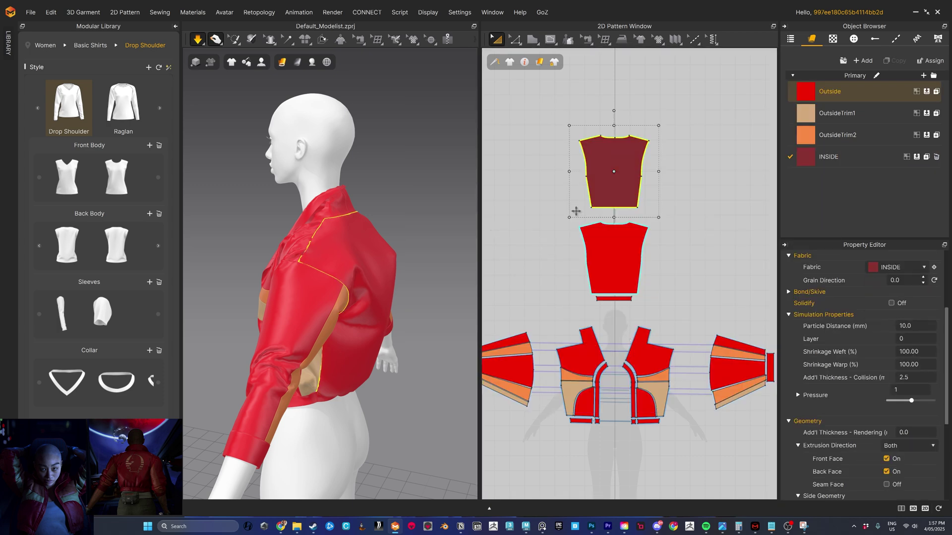
{"action": "left_click", "coordinate": [843, 157]}
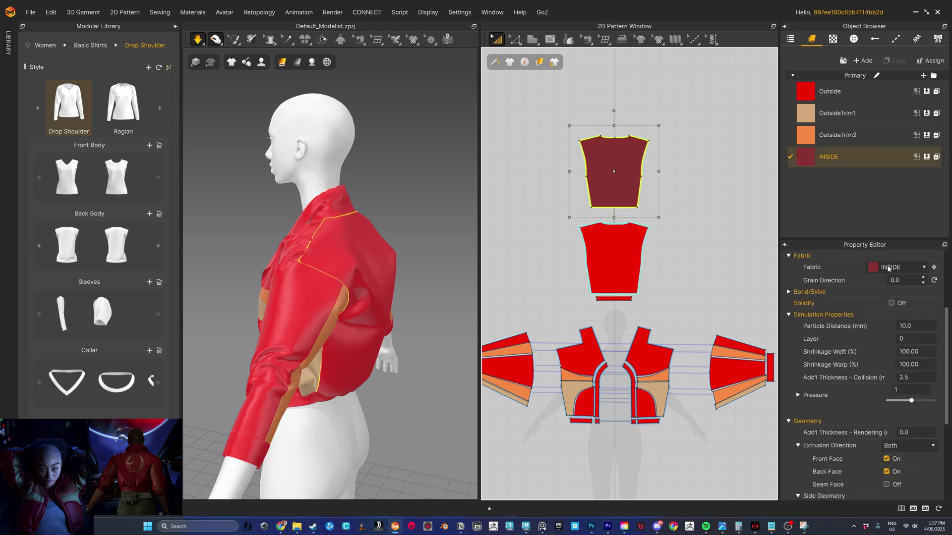
Step: Make a Layer Clone (Under) of the back hem band and place it about 65 mm below the original
{"action": "scroll", "coordinate": [520, 440], "scroll_direction": "up", "scroll_amount": 2}
{"action": "left_click", "coordinate": [642, 228]}
{"action": "right_click", "coordinate": [652, 229]}
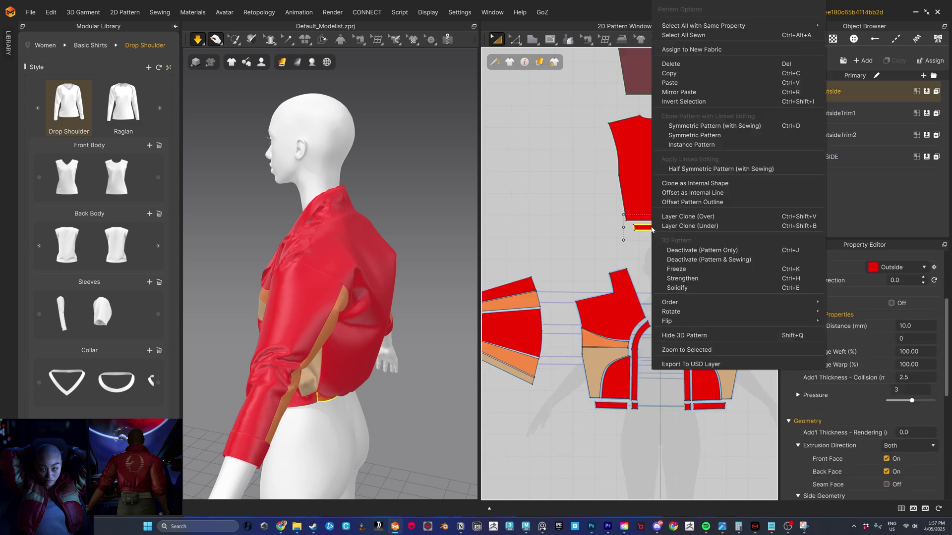
{"action": "left_click", "coordinate": [687, 226]}
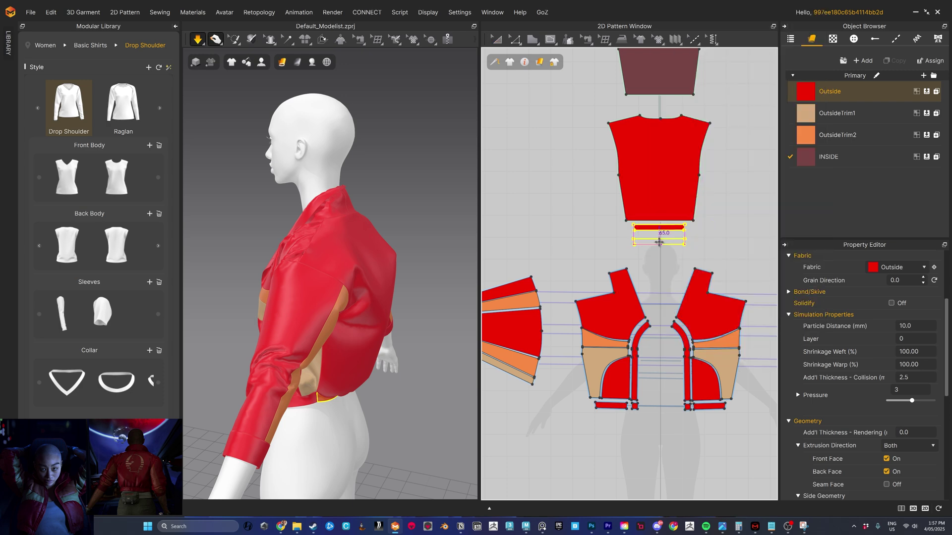
{"action": "left_click", "coordinate": [659, 244]}
Step: Check the cloned hem band's position inside the jacket and assign the INSIDE fabric to it
{"action": "right_click_drag", "start_coordinate": [450, 391], "coordinate": [446, 348]}
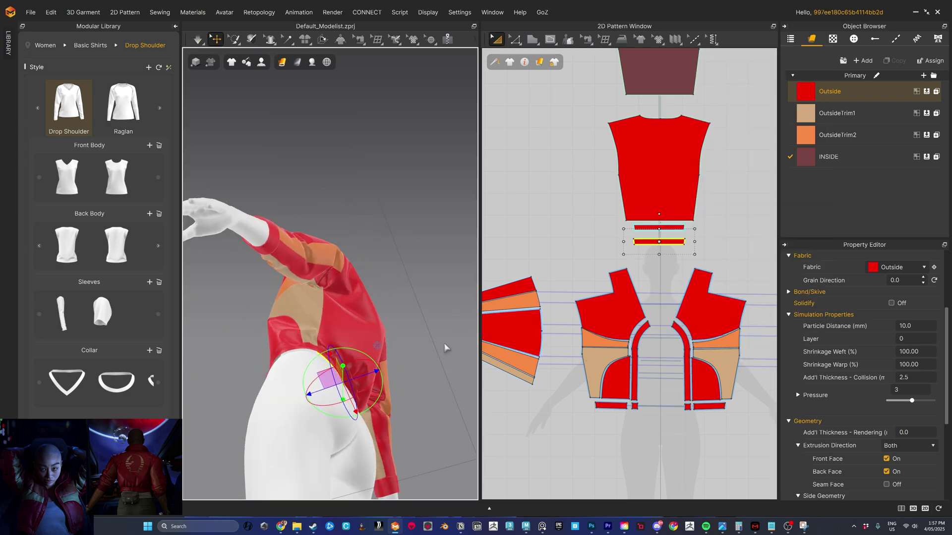
{"action": "scroll", "coordinate": [453, 367], "scroll_direction": "up", "scroll_amount": 3}
{"action": "middle_click_drag", "start_coordinate": [452, 366], "coordinate": [467, 270]}
{"action": "scroll", "coordinate": [325, 380], "scroll_direction": "up", "scroll_amount": 4}
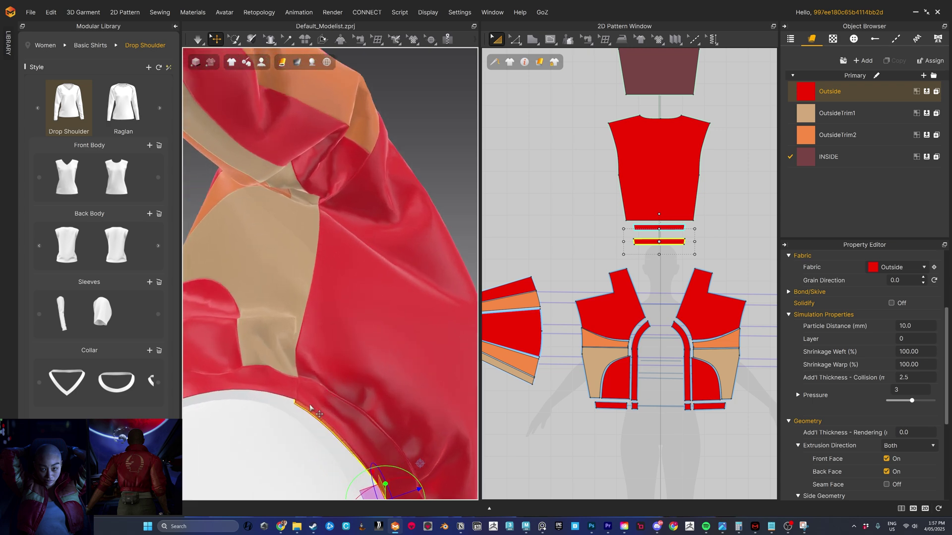
{"action": "middle_click_drag", "start_coordinate": [319, 415], "coordinate": [371, 303]}
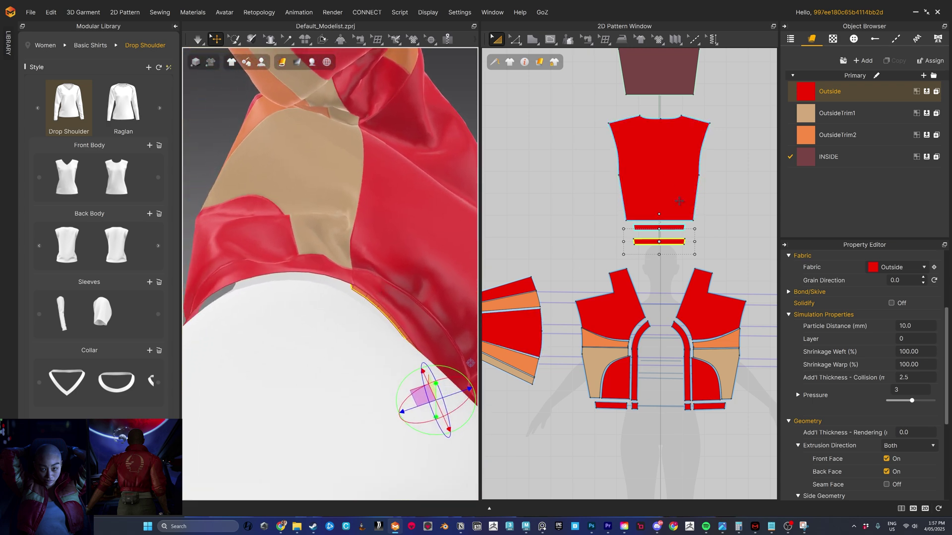
{"action": "left_click", "coordinate": [892, 268]}
{"action": "left_click", "coordinate": [892, 318]}
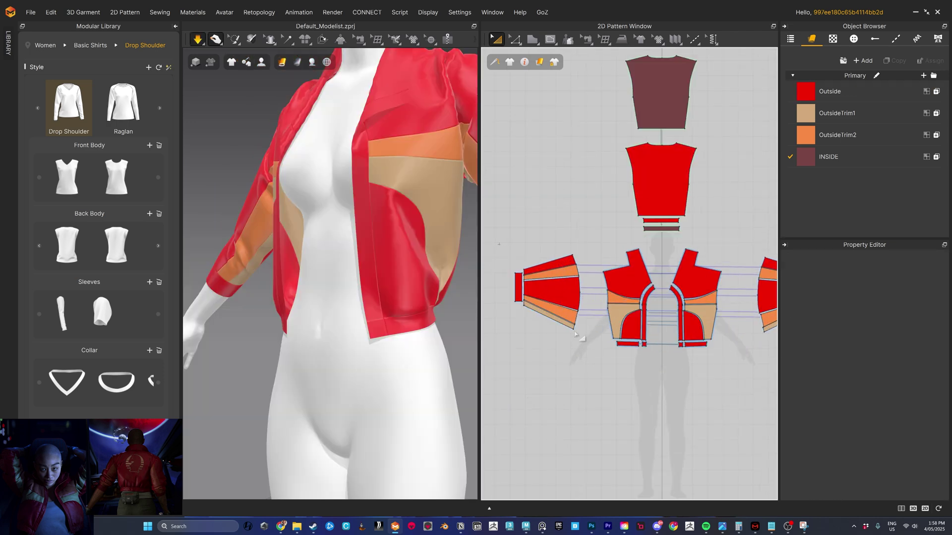
Step: Layer-clone all pieces of one sleeve together with its cuff and place the copy outward beside the original sleeve
{"action": "left_click_drag", "start_coordinate": [575, 335], "coordinate": [588, 352]}
{"action": "scroll", "coordinate": [588, 353], "scroll_direction": "down", "scroll_amount": 3}
{"action": "right_click", "coordinate": [562, 310]}
{"action": "left_click", "coordinate": [594, 259]}
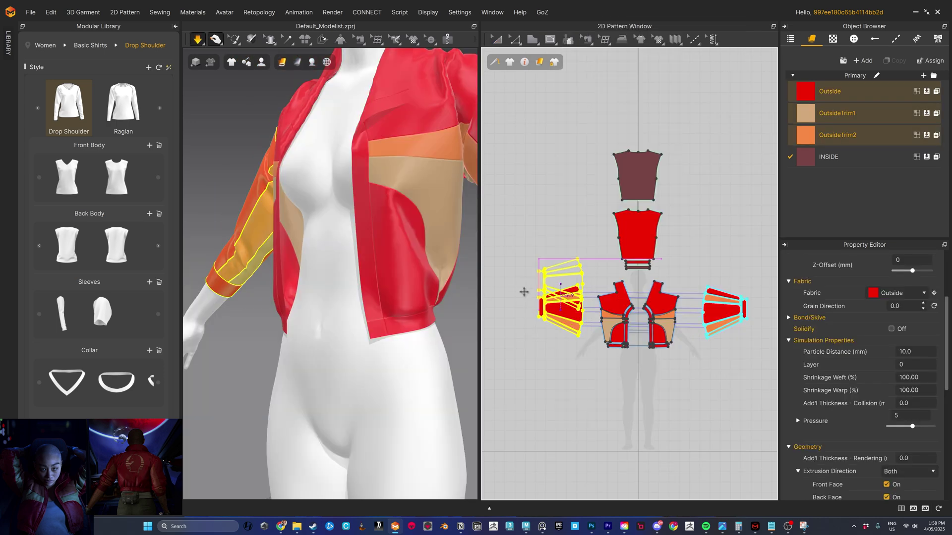
{"action": "left_click", "coordinate": [508, 312]}
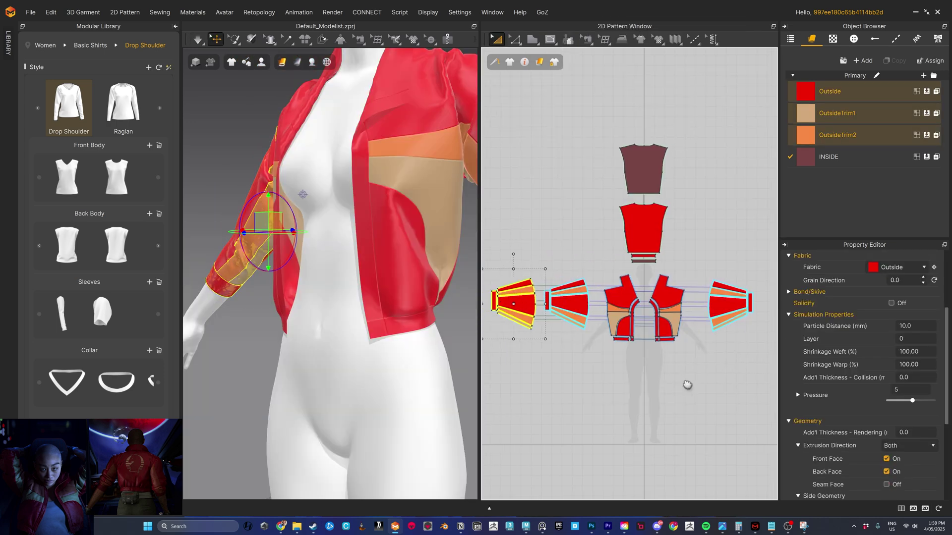
Step: Layer-clone all pieces of the other sleeve together with its cuff and place the copy outward, about 567 mm from the original
{"action": "left_click", "coordinate": [686, 303]}
{"action": "right_click", "coordinate": [684, 304]}
{"action": "left_click", "coordinate": [718, 262]}
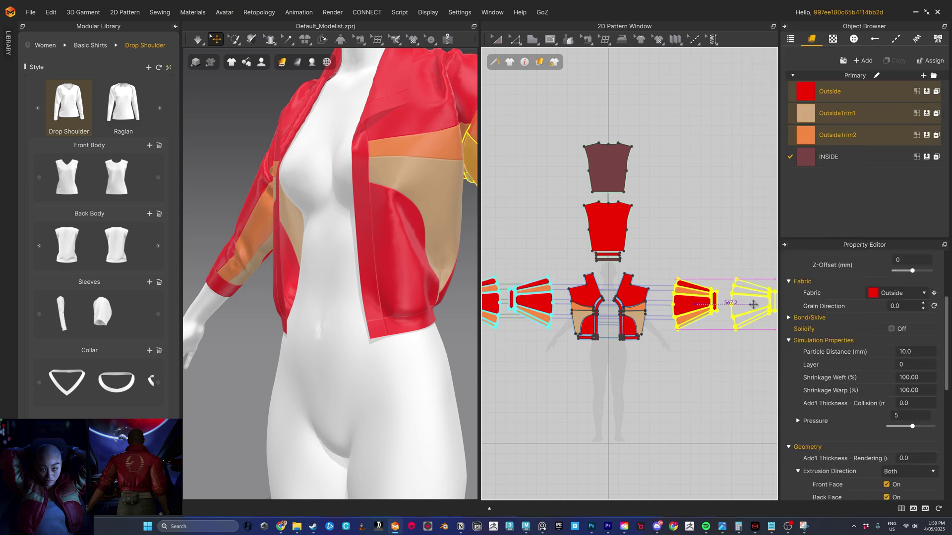
{"action": "left_click", "coordinate": [751, 306]}
Step: Assign the INSIDE fabric to all pieces of the cloned sleeves and cuffs on both sides
{"action": "scroll", "coordinate": [714, 366], "scroll_direction": "down", "scroll_amount": 3}
{"action": "left_click_drag", "start_coordinate": [722, 363], "coordinate": [756, 297]}
{"action": "left_click", "coordinate": [895, 268]}
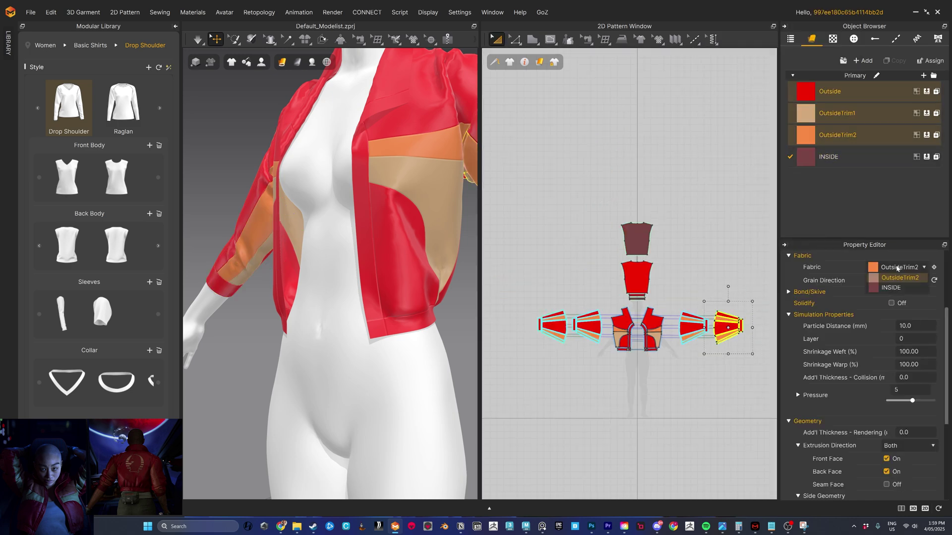
{"action": "left_click", "coordinate": [893, 287]}
{"action": "left_click", "coordinate": [522, 308]}
{"action": "left_click", "coordinate": [550, 324]}
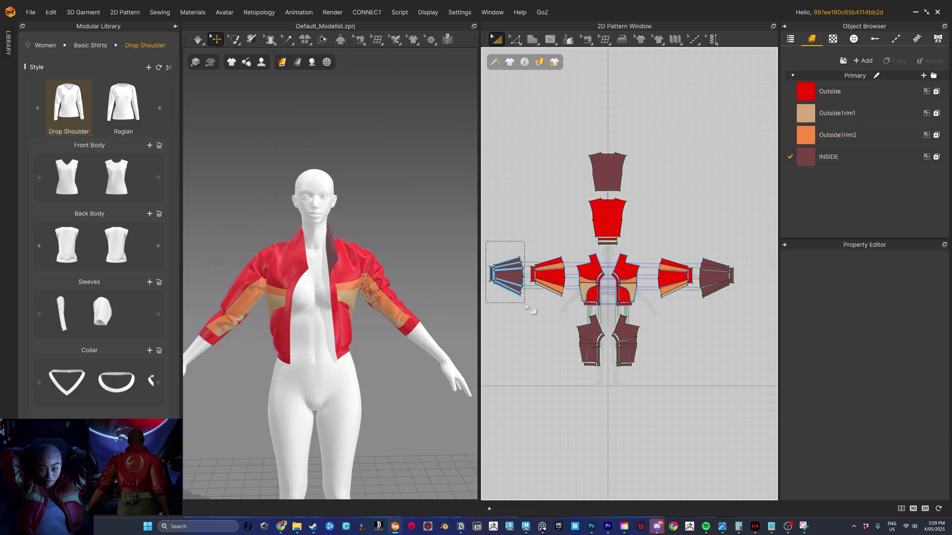
Step: Set the pressure of the INSIDE sleeve and cuff pieces to -10
{"action": "left_click_drag", "start_coordinate": [526, 305], "coordinate": [529, 308]}
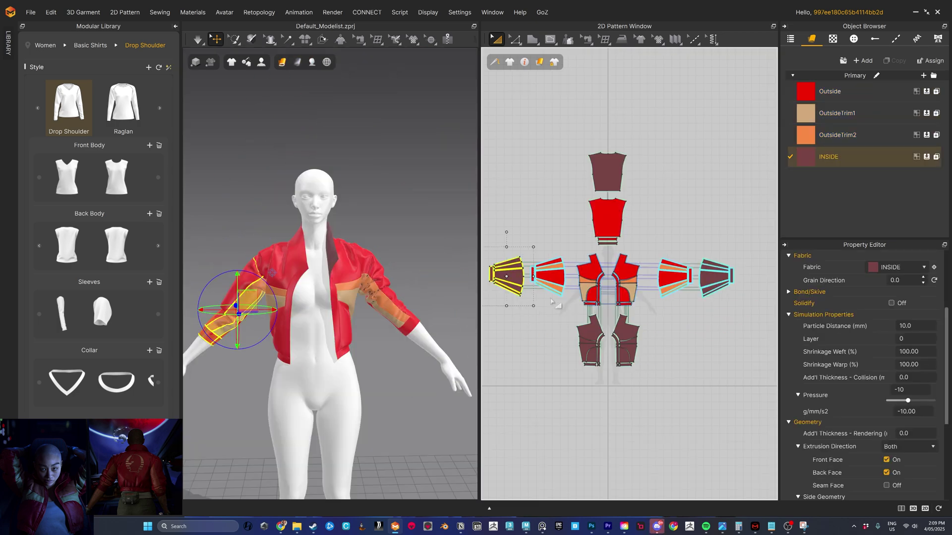
{"action": "left_click_drag", "start_coordinate": [698, 242], "coordinate": [755, 322]}
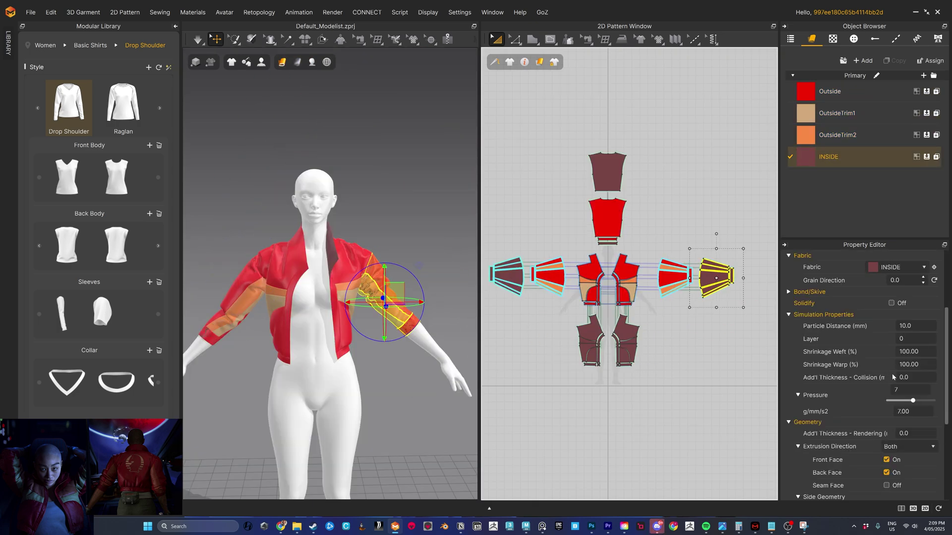
{"action": "left_click", "coordinate": [904, 390]}
{"action": "type", "text": "-1"}
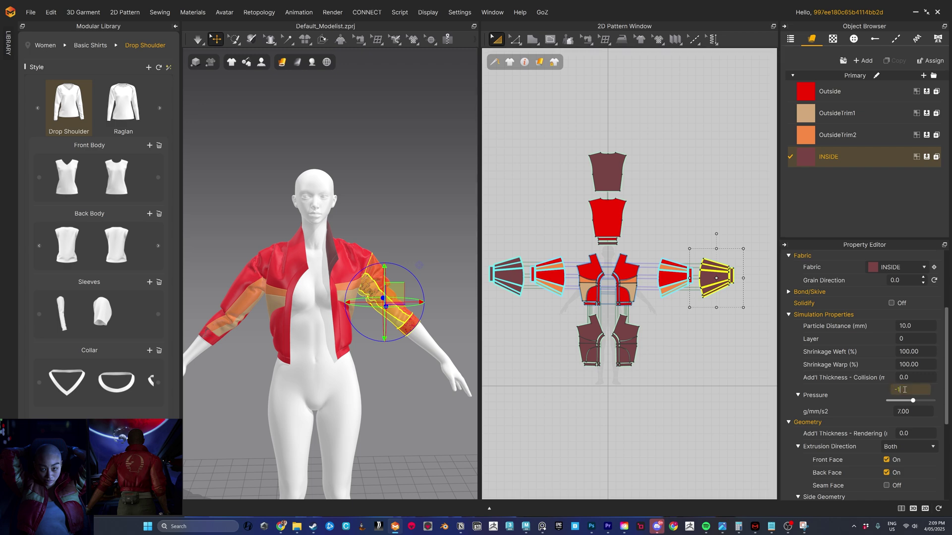
{"action": "type", "text": "0"}
{"action": "key", "text": "Return"}
Step: Set the pressure of the outer sleeve and cuff pieces to 50
{"action": "left_click", "coordinate": [536, 247]}
{"action": "left_click_drag", "start_coordinate": [528, 243], "coordinate": [569, 309]}
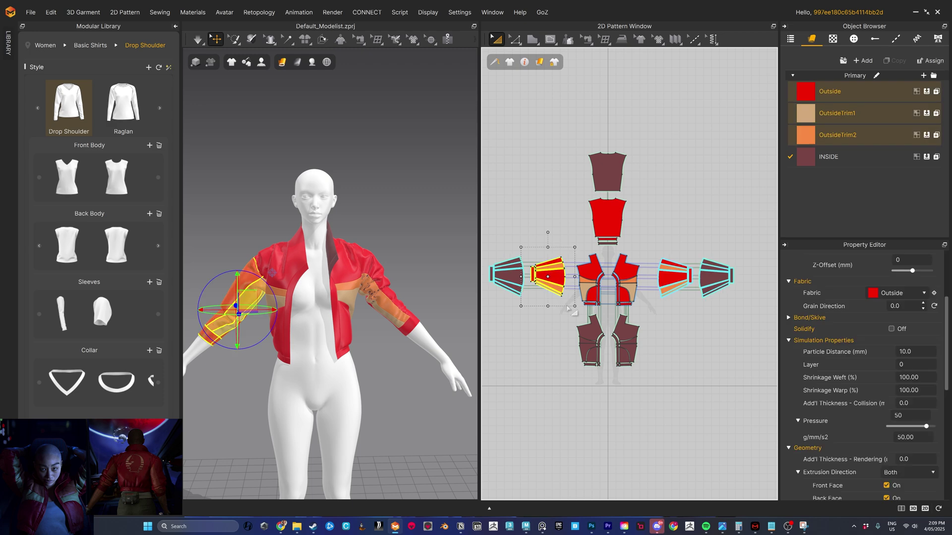
{"action": "left_click", "coordinate": [652, 254]}
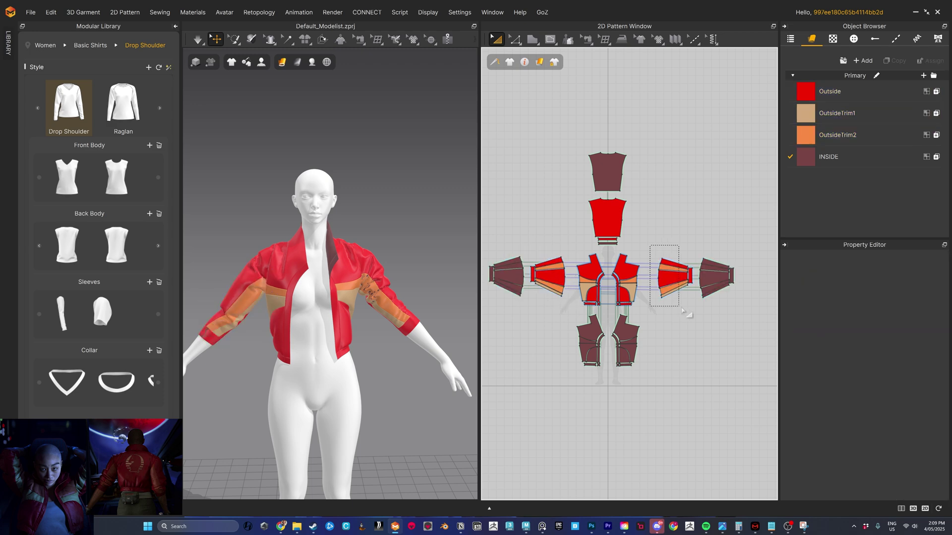
{"action": "left_click_drag", "start_coordinate": [685, 311], "coordinate": [698, 312]}
{"action": "double_click", "coordinate": [897, 415]}
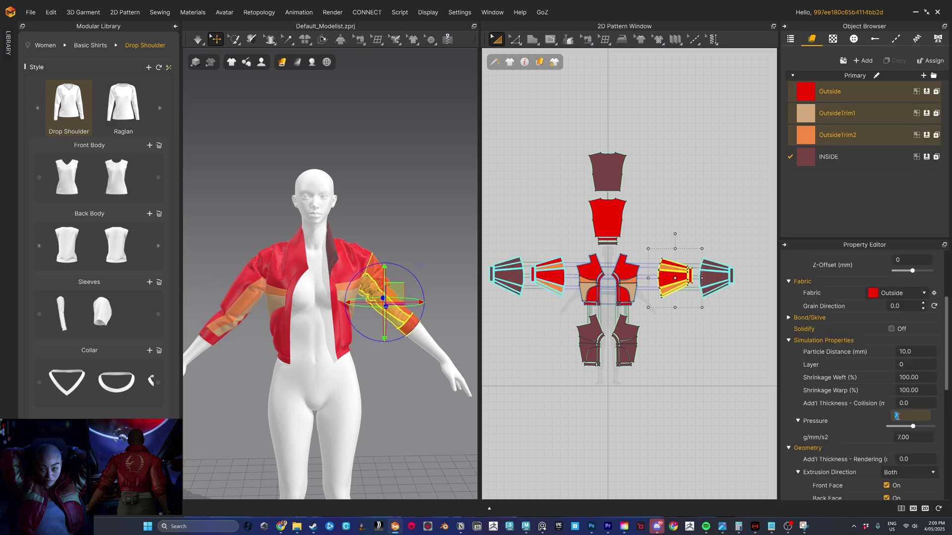
{"action": "key", "text": "Return"}
Step: Simulate the garment and inspect how the sleeves puff out on the avatar
{"action": "left_click", "coordinate": [197, 39]}
{"action": "left_click", "coordinate": [228, 66]}
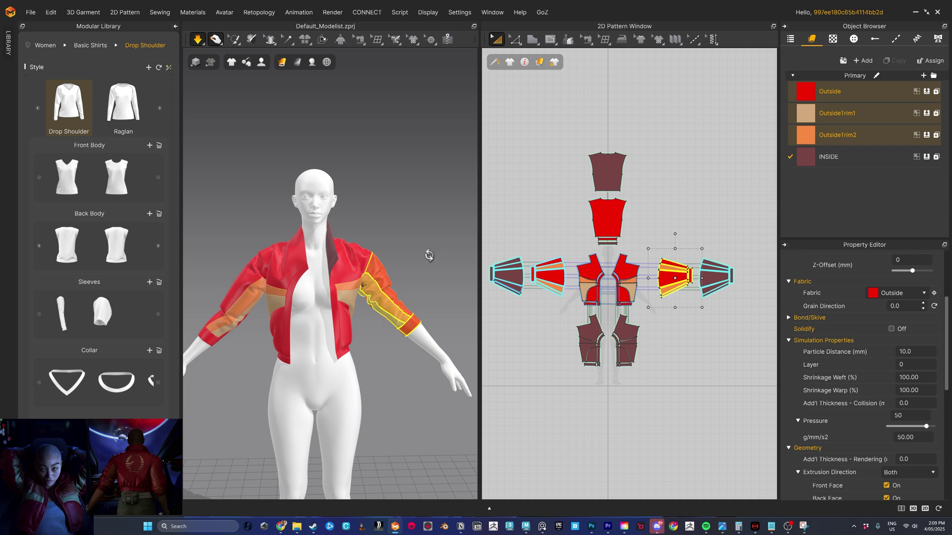
{"action": "right_click_drag", "start_coordinate": [429, 256], "coordinate": [417, 252]}
{"action": "scroll", "coordinate": [426, 256], "scroll_direction": "up", "scroll_amount": 4}
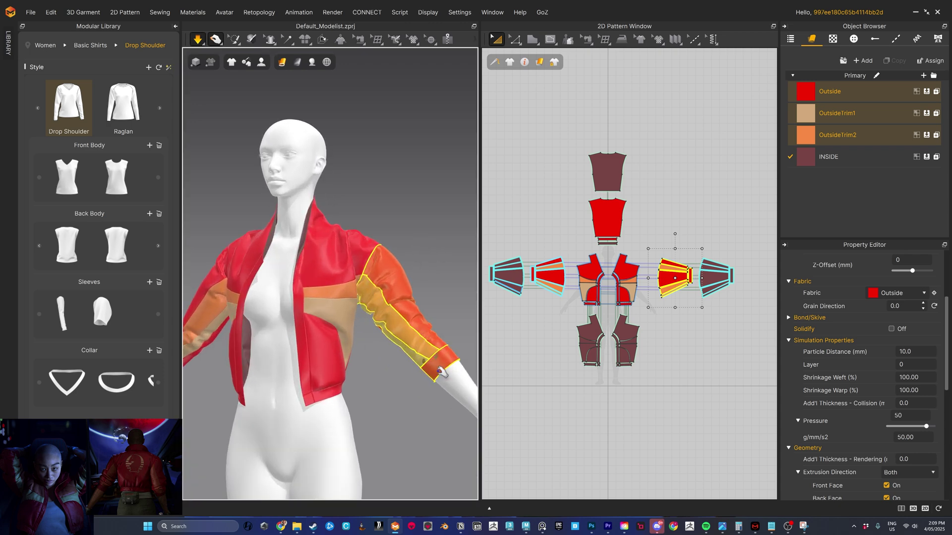
{"action": "scroll", "coordinate": [430, 268], "scroll_direction": "down", "scroll_amount": 1}
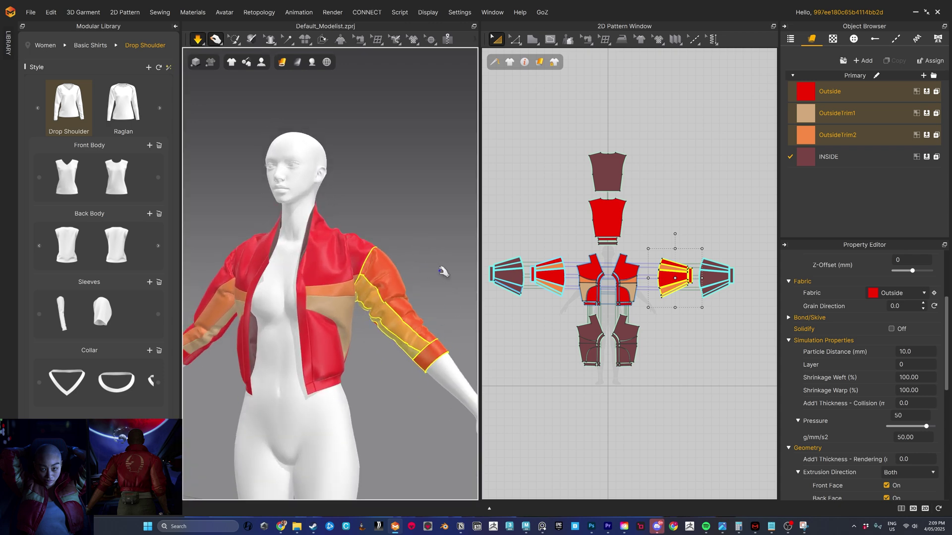
{"action": "scroll", "coordinate": [443, 272], "scroll_direction": "down", "scroll_amount": 2}
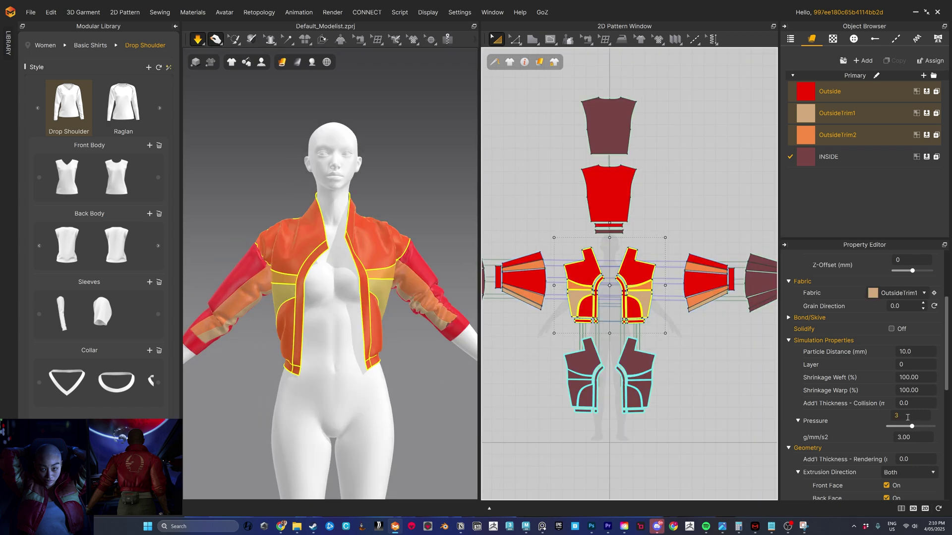
Step: Set the pressure of all outer front body panels to 10
{"action": "left_click", "coordinate": [907, 418]}
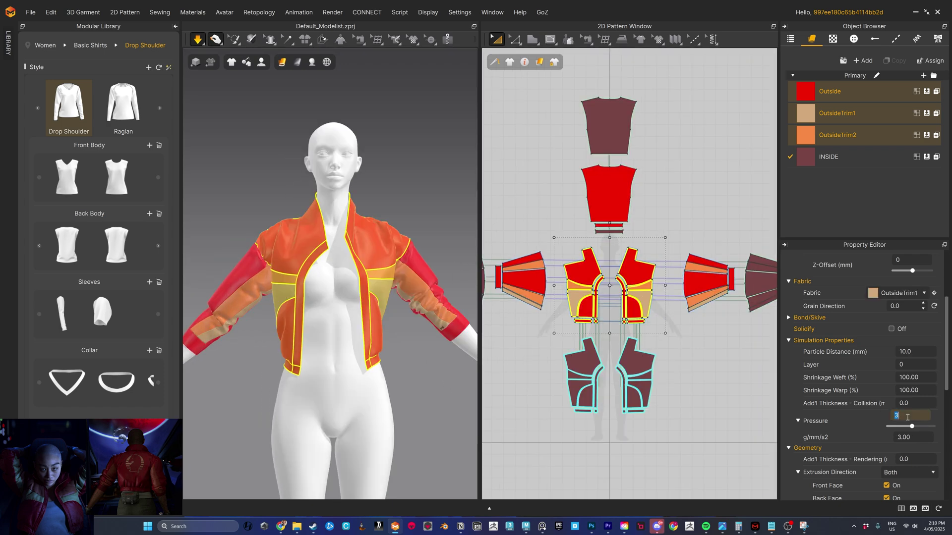
{"action": "type", "text": "10"}
{"action": "key", "text": "Return"}
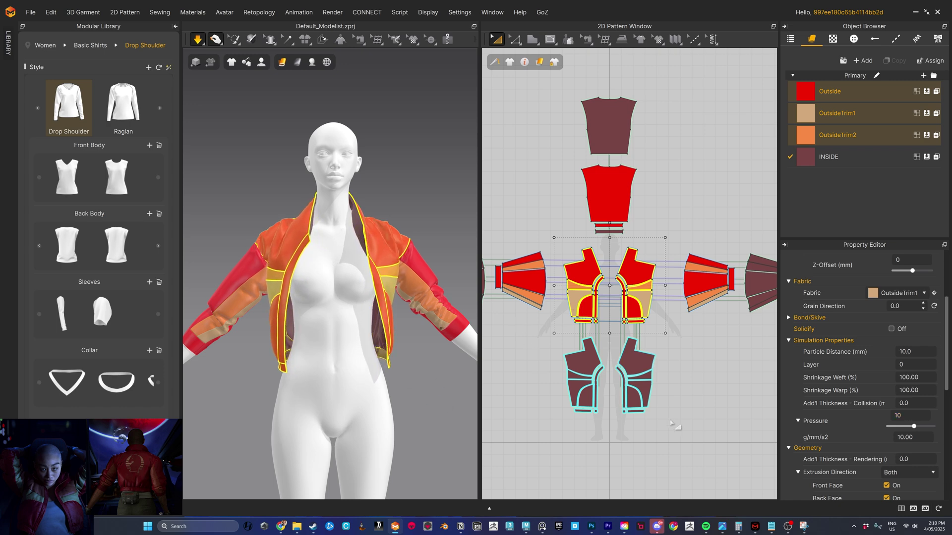
Step: Set the pressure of all INSIDE front body panels to -10 and check the drape of the jacket front
{"action": "left_click_drag", "start_coordinate": [681, 439], "coordinate": [547, 335]}
{"action": "left_click", "coordinate": [911, 411]}
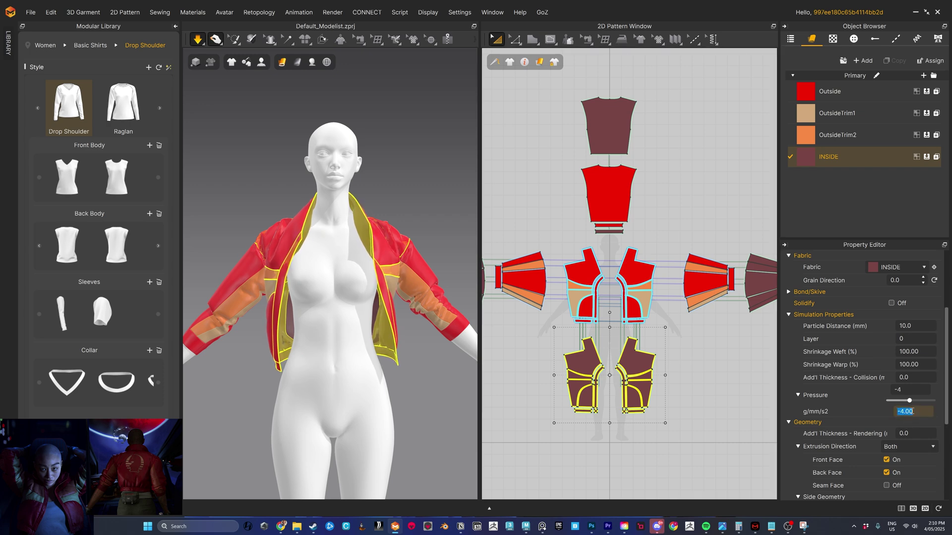
{"action": "left_click", "coordinate": [901, 388]}
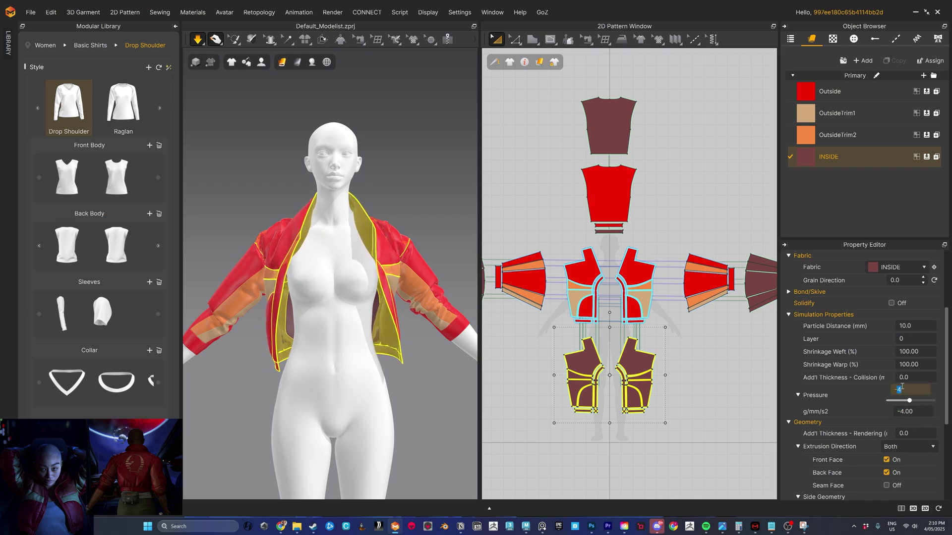
{"action": "key", "text": "Return"}
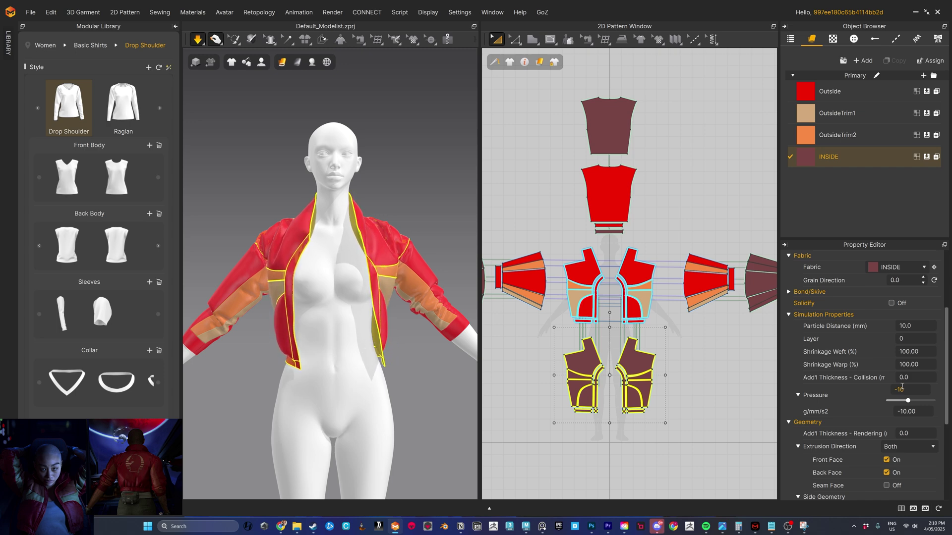
{"action": "right_click_drag", "start_coordinate": [356, 339], "coordinate": [377, 329]}
Step: Try weaker pressures of -7 and -5 on the INSIDE front body panels
{"action": "left_click", "coordinate": [907, 389]}
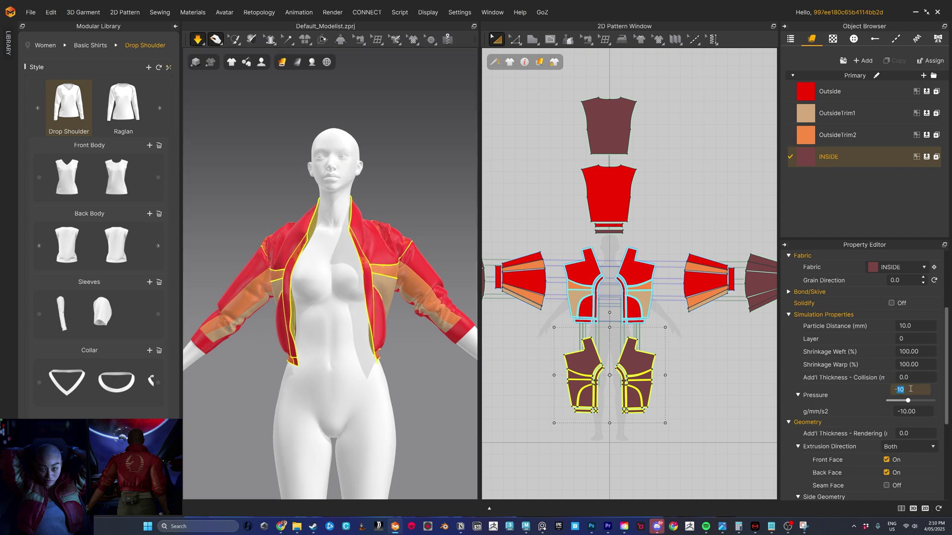
{"action": "type", "text": "-7"}
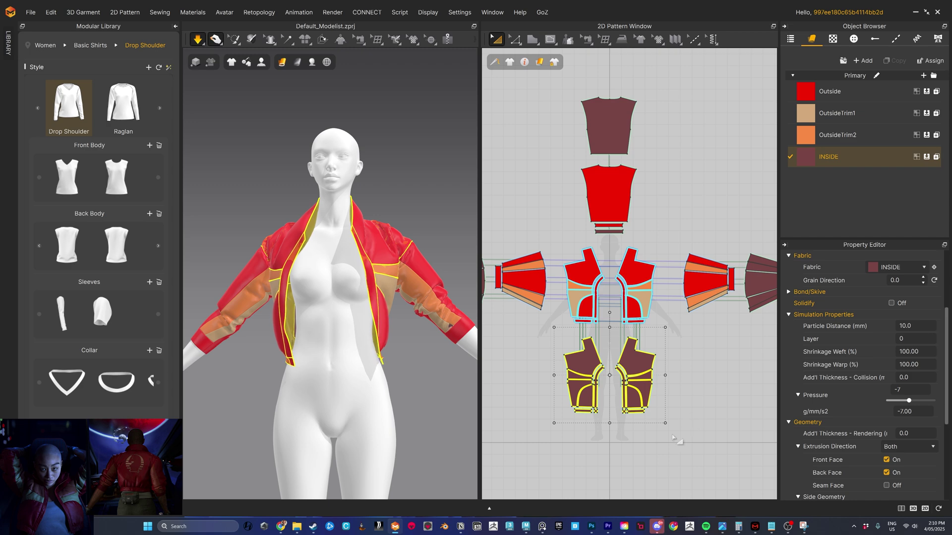
{"action": "left_click", "coordinate": [702, 452]}
{"action": "left_click_drag", "start_coordinate": [706, 454], "coordinate": [545, 336]}
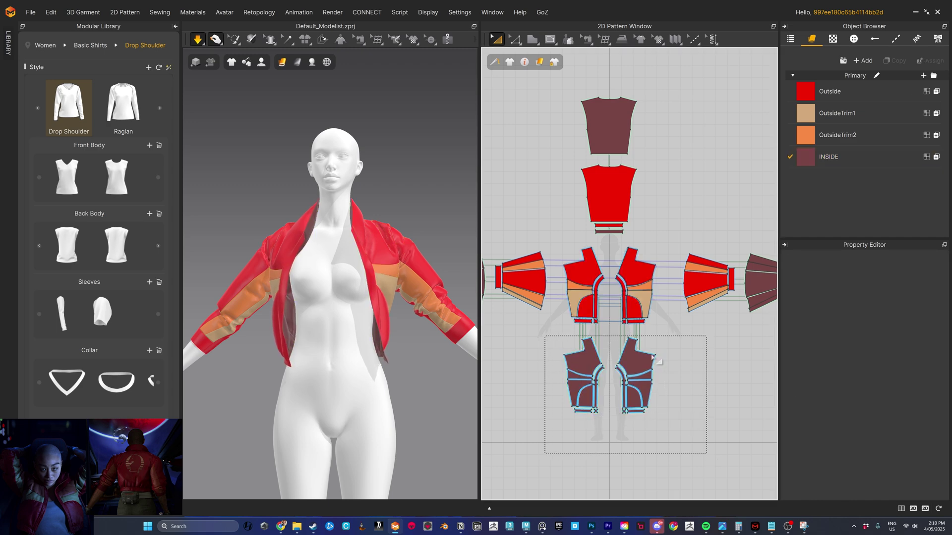
{"action": "left_click", "coordinate": [904, 390]}
{"action": "type", "text": "-"}
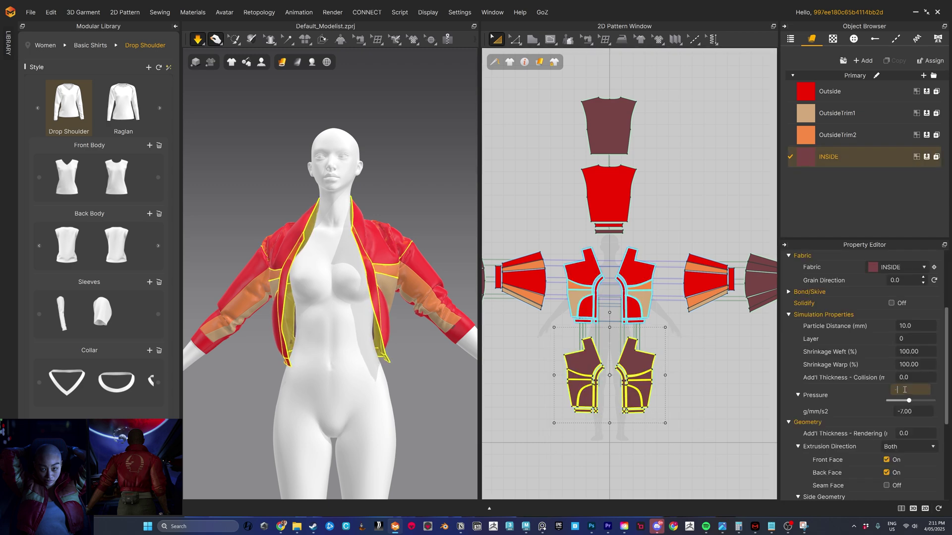
{"action": "type", "text": "5"}
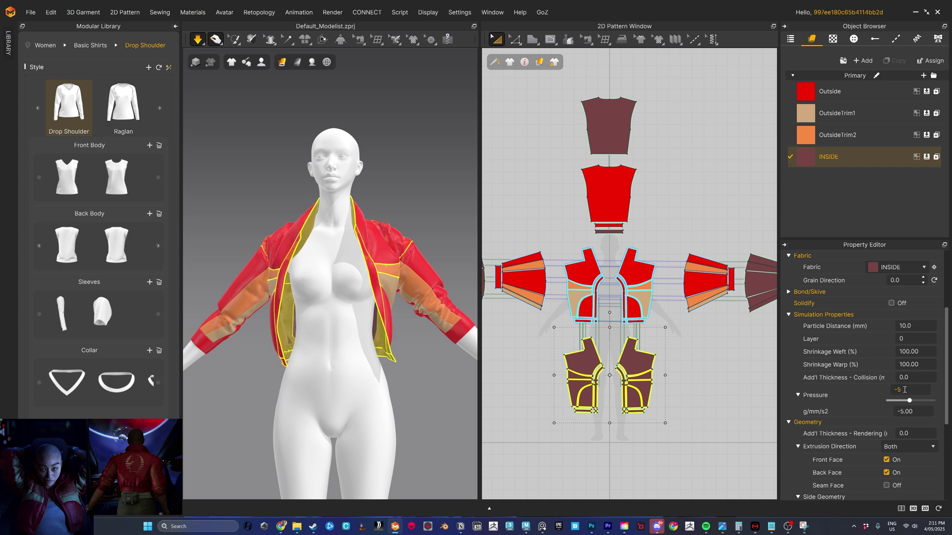
Step: Return the pressure of the INSIDE front body panels to -10 and examine the front opening up close
{"action": "left_click", "coordinate": [904, 390]}
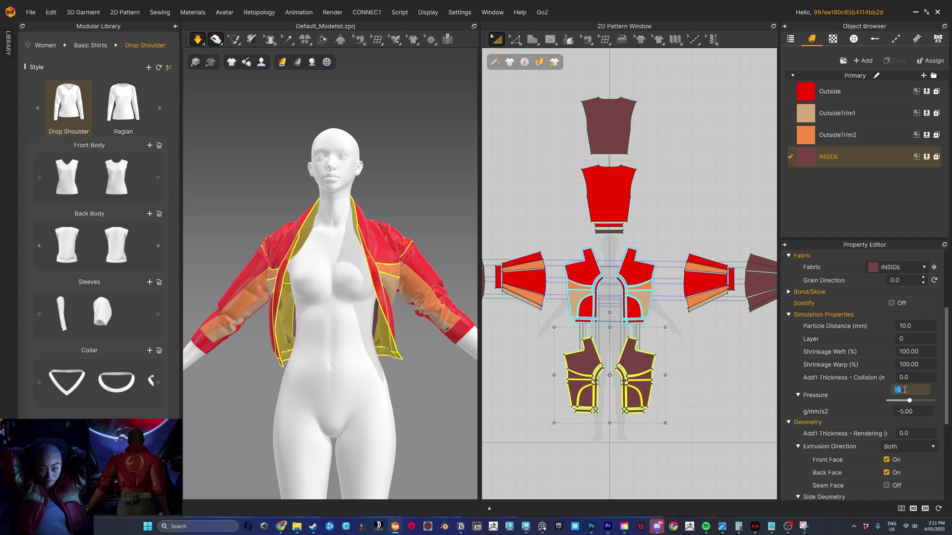
{"action": "type", "text": "-10"}
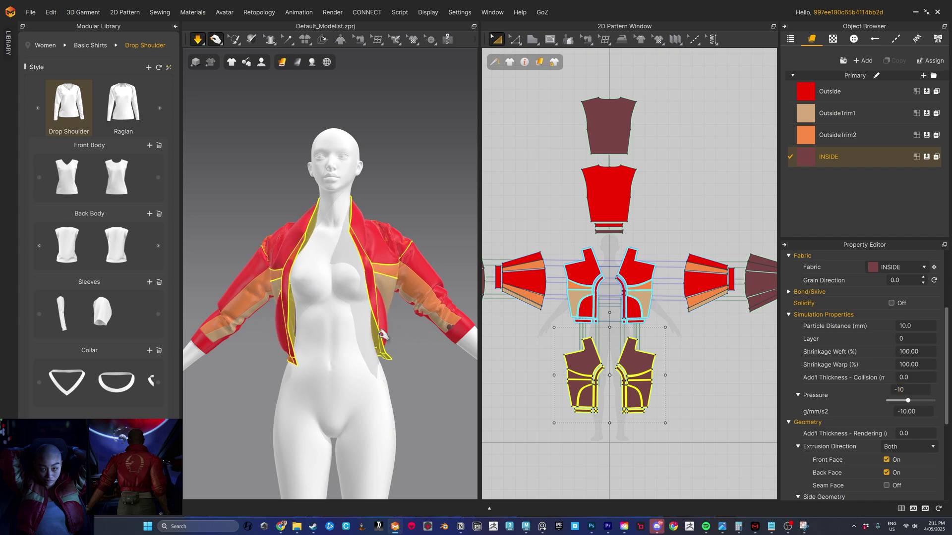
{"action": "right_click_drag", "start_coordinate": [427, 367], "coordinate": [408, 360]}
{"action": "scroll", "coordinate": [407, 368], "scroll_direction": "up", "scroll_amount": 1}
{"action": "scroll", "coordinate": [410, 381], "scroll_direction": "up", "scroll_amount": 3}
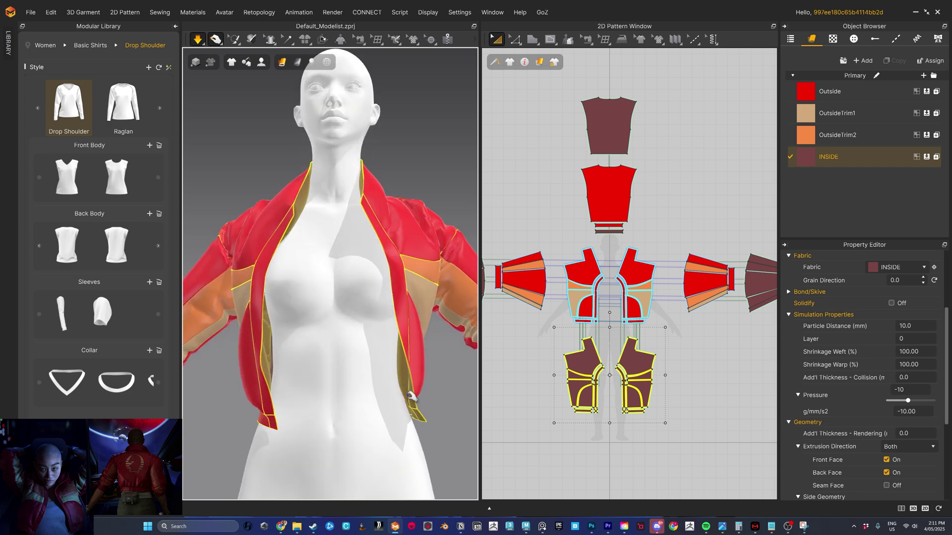
Step: Pull both front edges of the jacket inward during simulation, and stop the simulation once they have settled
{"action": "left_click_drag", "start_coordinate": [415, 420], "coordinate": [382, 425]}
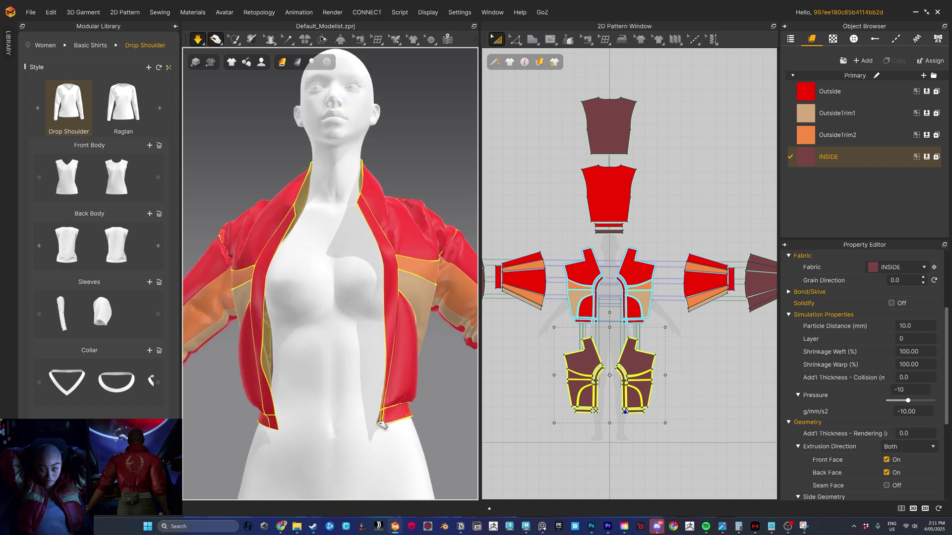
{"action": "left_click", "coordinate": [302, 298]}
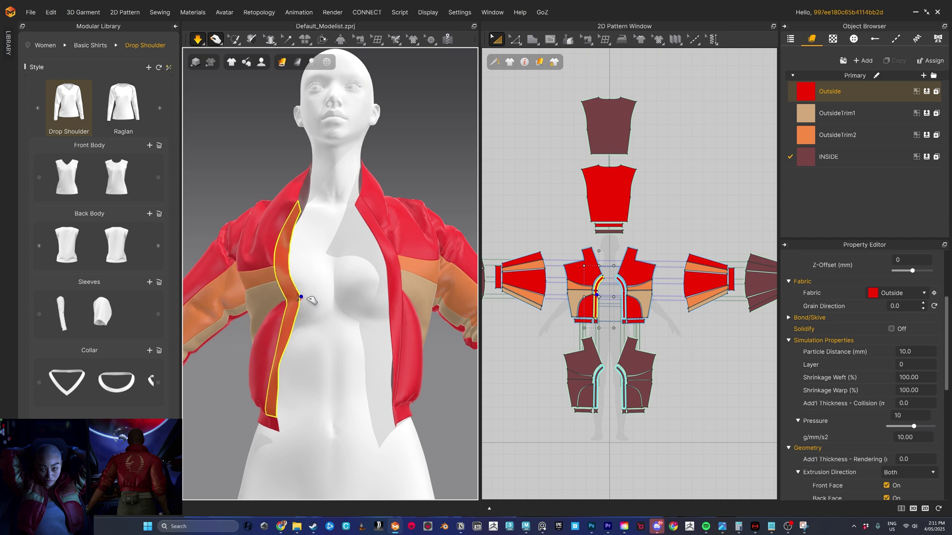
{"action": "left_click_drag", "start_coordinate": [308, 297], "coordinate": [318, 301]}
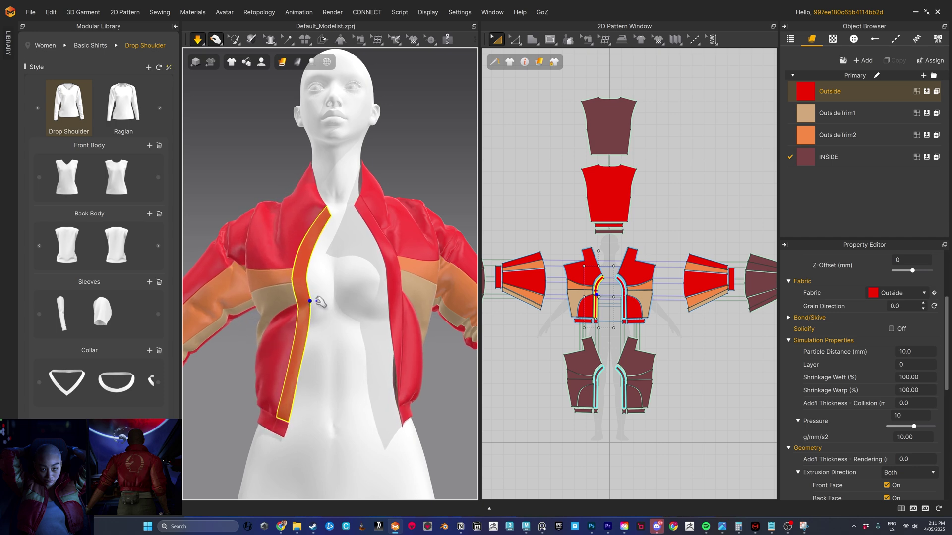
{"action": "scroll", "coordinate": [331, 332], "scroll_direction": "down", "scroll_amount": 5}
{"action": "right_click_drag", "start_coordinate": [333, 325], "coordinate": [325, 290]}
{"action": "key", "text": "space"}
Step: Draw a straight internal line on the outer front body panel from the inner neck corner to the curved front-opening edge
{"action": "scroll", "coordinate": [323, 316], "scroll_direction": "down", "scroll_amount": 5}
{"action": "scroll", "coordinate": [358, 326], "scroll_direction": "up", "scroll_amount": 6}
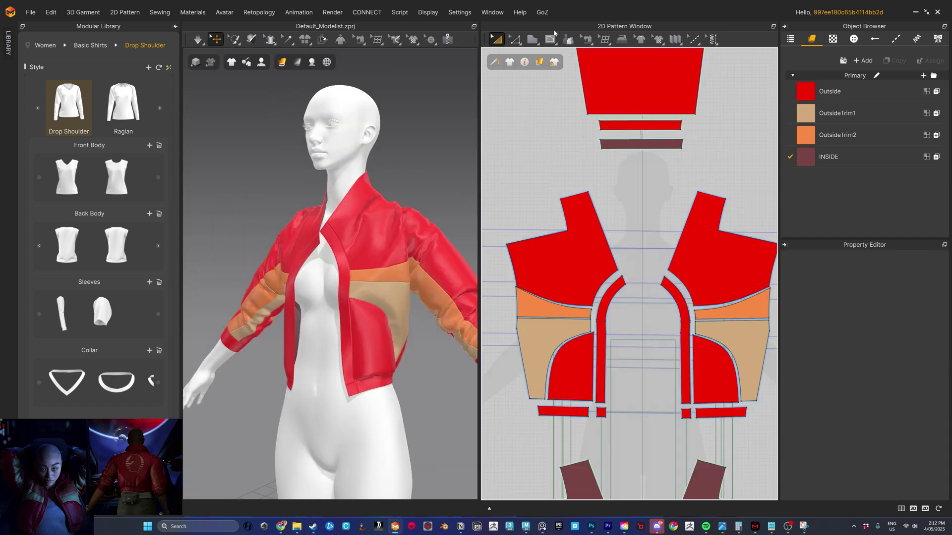
{"action": "mouse_move", "coordinate": [535, 43]}
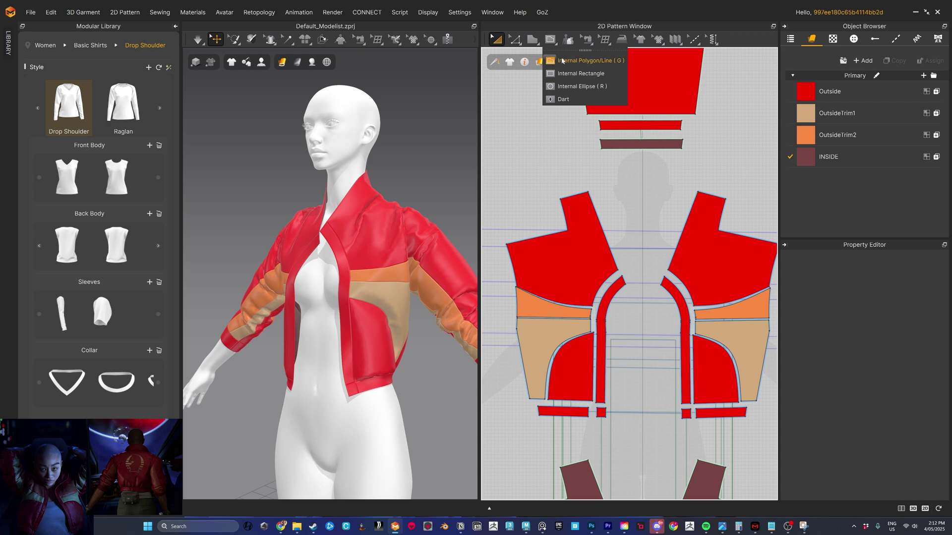
{"action": "left_click", "coordinate": [562, 60]}
{"action": "scroll", "coordinate": [566, 229], "scroll_direction": "up", "scroll_amount": 5}
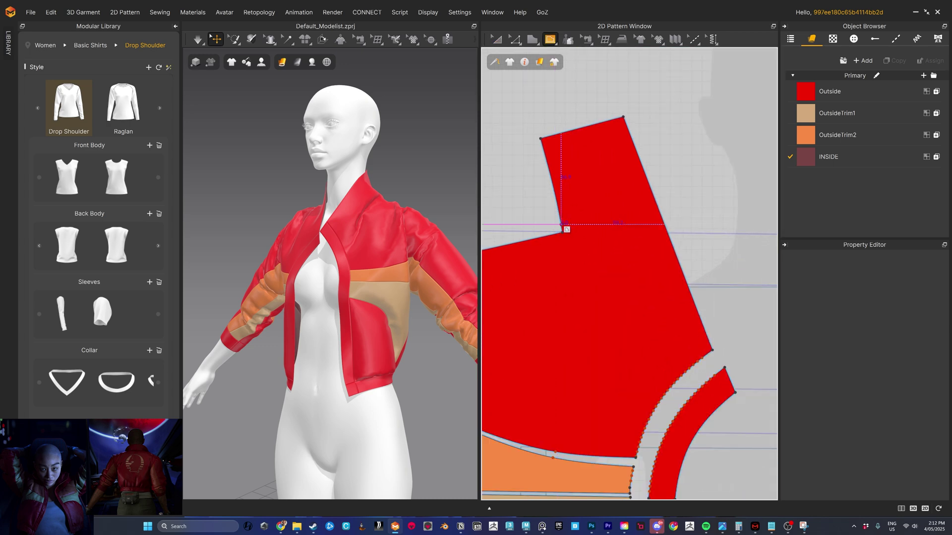
{"action": "left_click", "coordinate": [562, 232]}
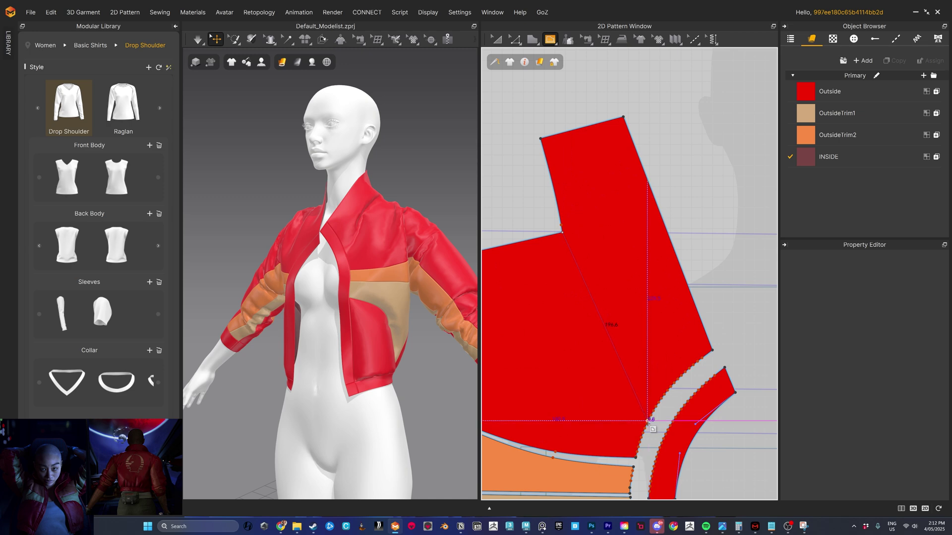
Step: Bend the internal line between the inner neck corner and front-opening edge into a gentle curve, and open its internal line options
{"action": "left_click", "coordinate": [518, 43]}
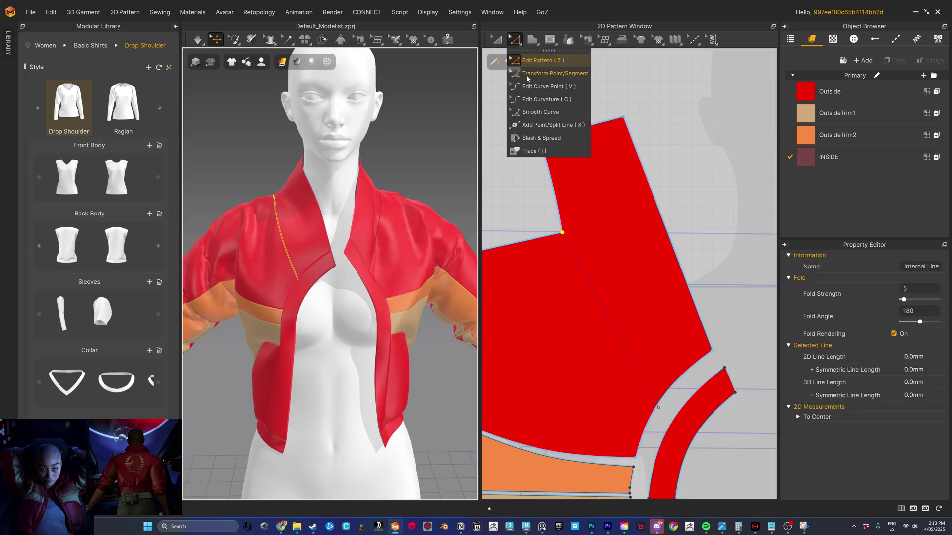
{"action": "left_click", "coordinate": [545, 86]}
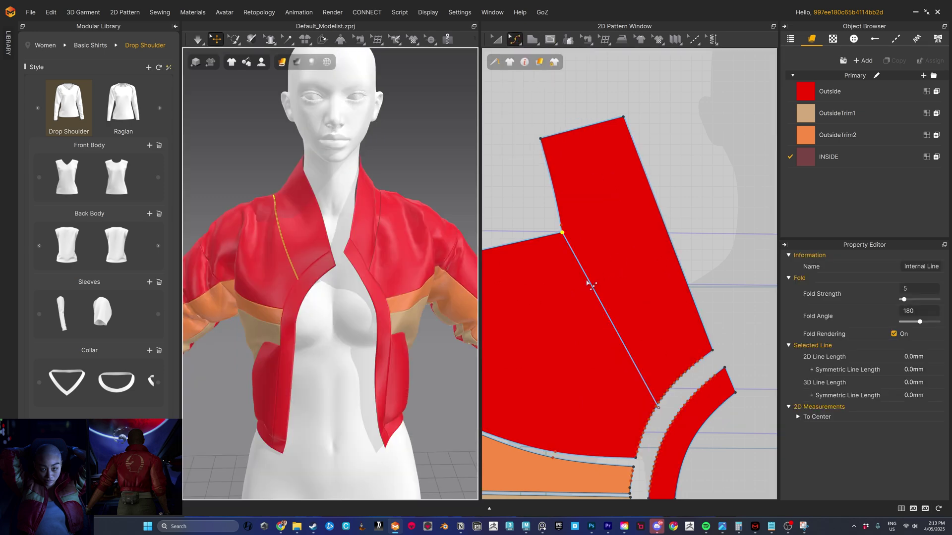
{"action": "left_click_drag", "start_coordinate": [589, 284], "coordinate": [583, 292]}
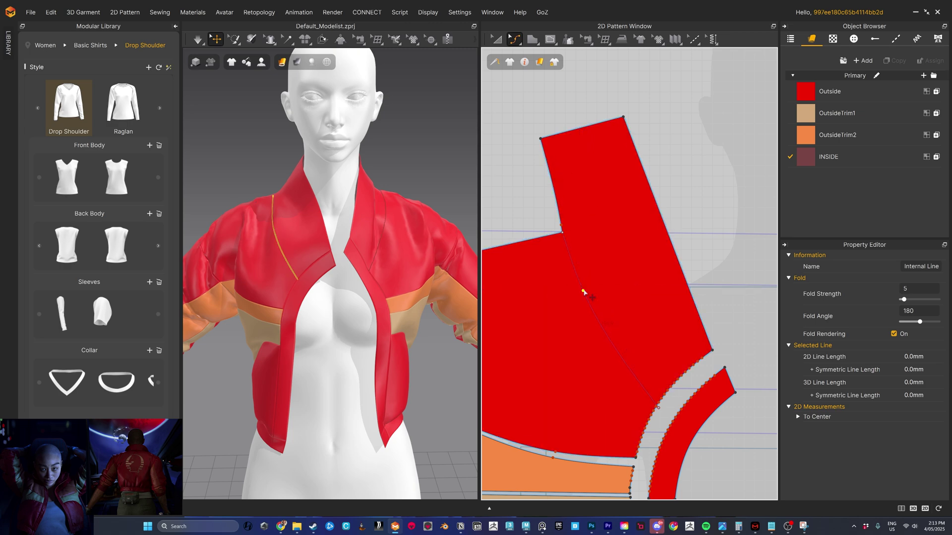
{"action": "right_click", "coordinate": [541, 253]}
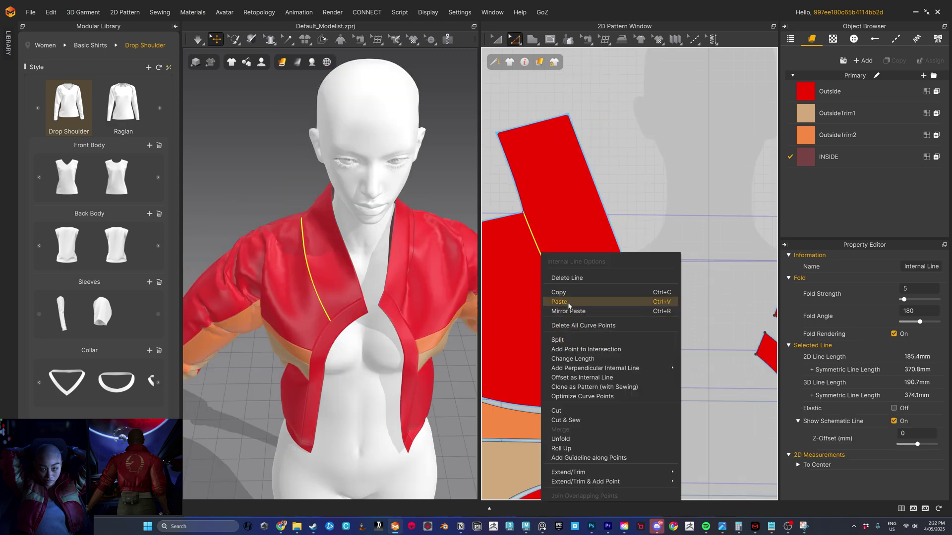
{"action": "key", "text": "Escape"}
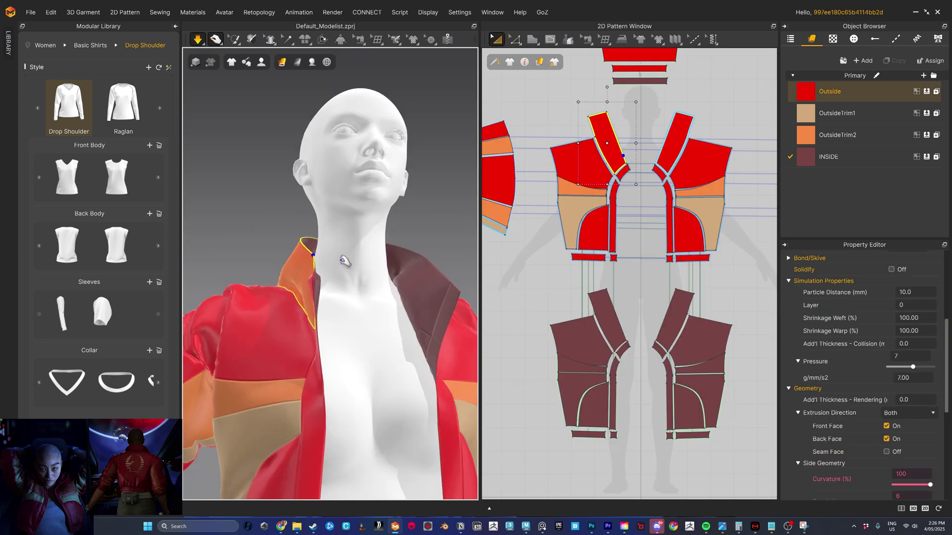
Step: Add the small trim pieces beneath the collar to the outer collar panel selection, try a pressure of 10, and set it to 2
{"action": "right_click_drag", "start_coordinate": [340, 250], "coordinate": [613, 163]}
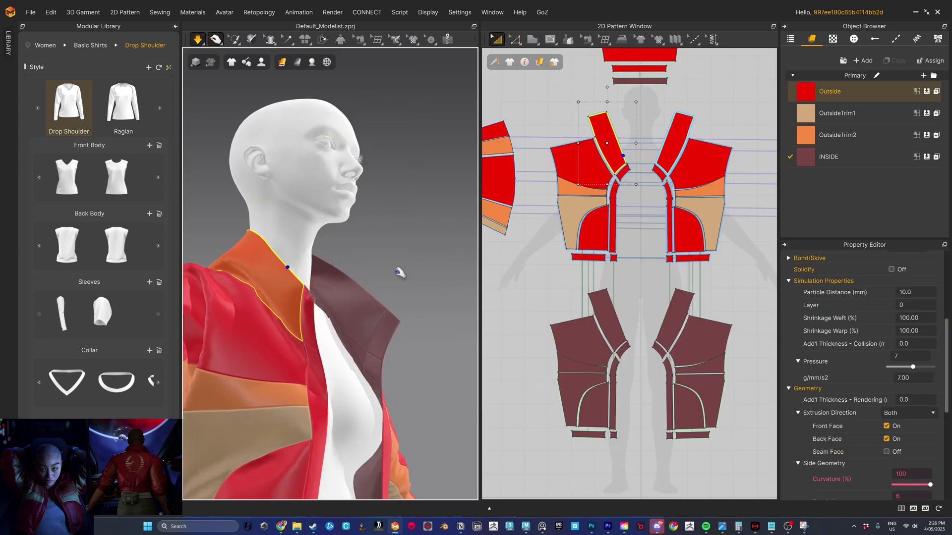
{"action": "right_click_drag", "start_coordinate": [400, 272], "coordinate": [365, 340]}
{"action": "left_click", "coordinate": [623, 172], "text": "shift"}
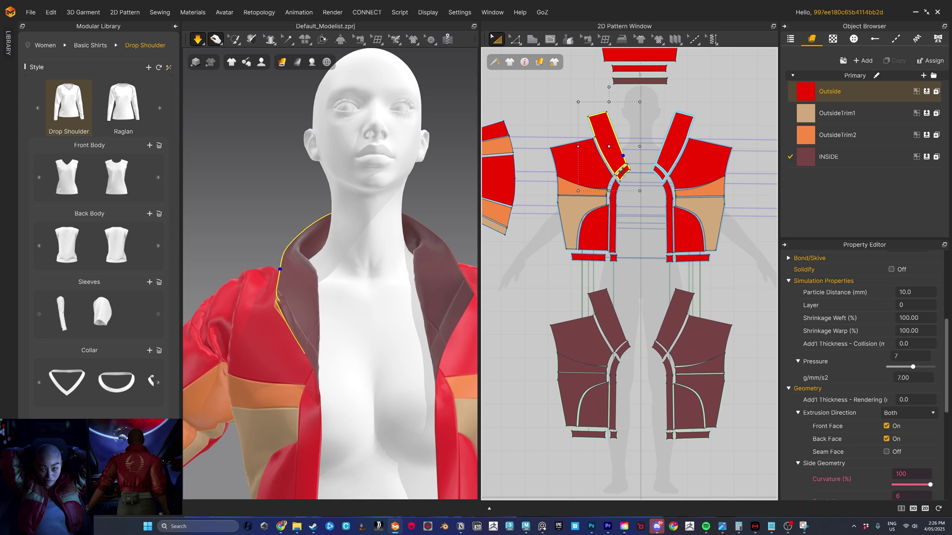
{"action": "left_click", "coordinate": [658, 172], "text": "shift"}
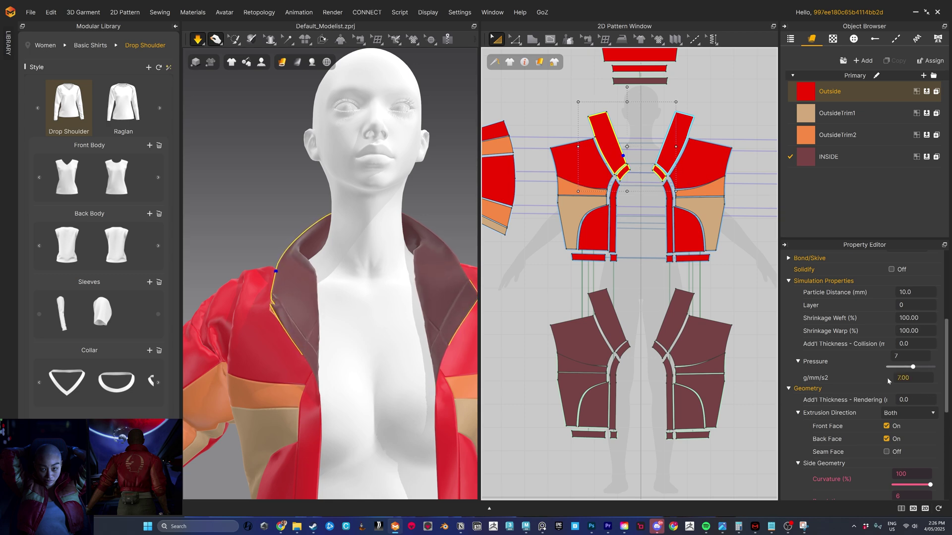
{"action": "left_click", "coordinate": [907, 355]}
{"action": "type", "text": "10"}
{"action": "key", "text": "Return"}
{"action": "key", "text": "BackSpace"}
{"action": "key", "text": "BackSpace"}
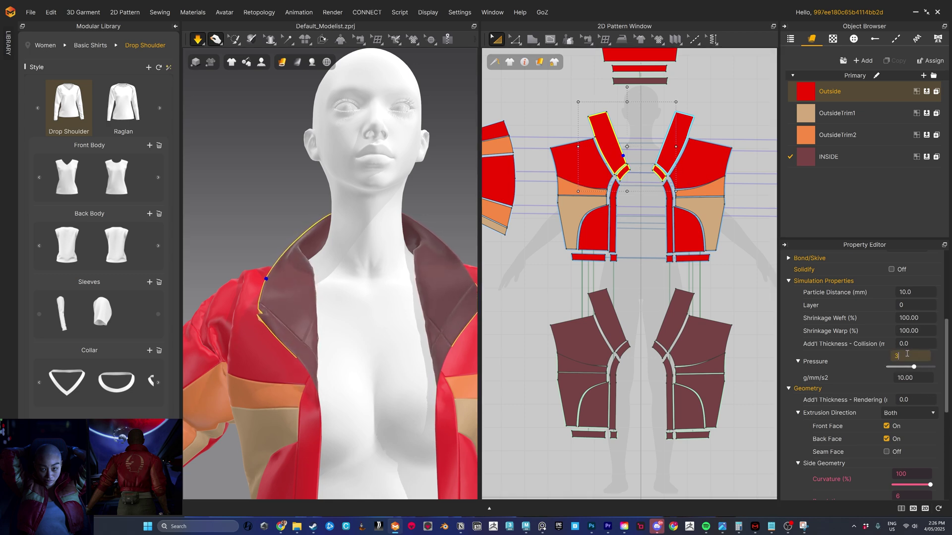
{"action": "type", "text": "3"}
{"action": "key", "text": "BackSpace"}
{"action": "type", "text": "2"}
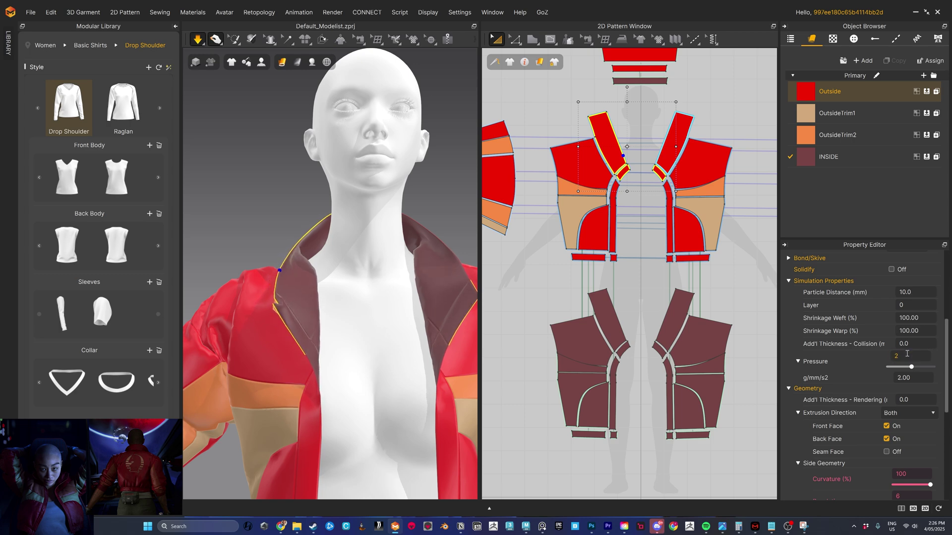
Step: Try the Wireframe rendering style on the avatar
{"action": "scroll", "coordinate": [432, 214], "scroll_direction": "down", "scroll_amount": 3}
{"action": "left_click", "coordinate": [98, 62]}
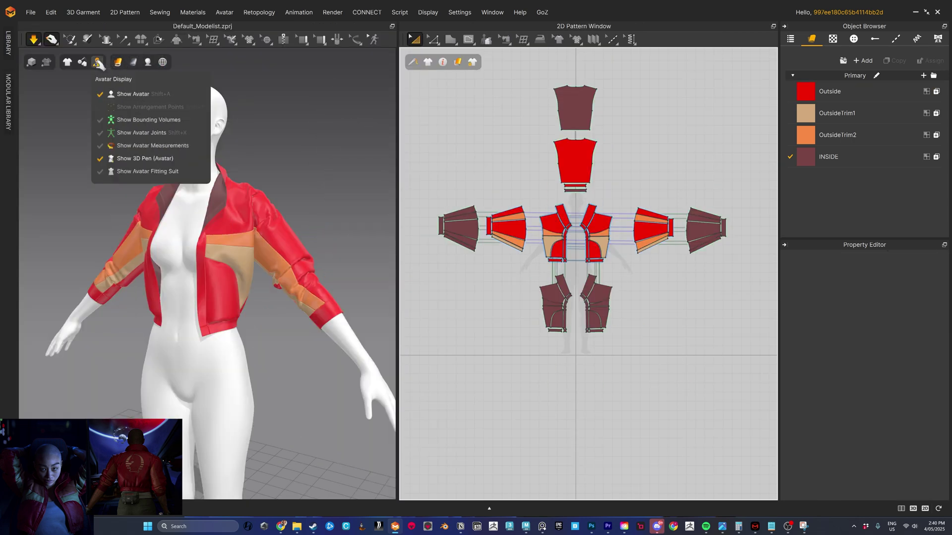
{"action": "mouse_move", "coordinate": [124, 64]}
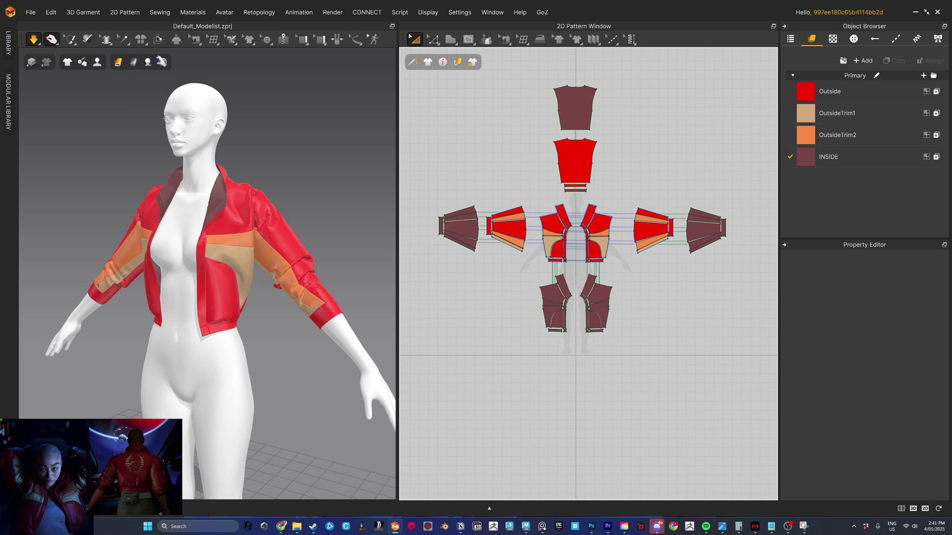
{"action": "left_click", "coordinate": [167, 120]}
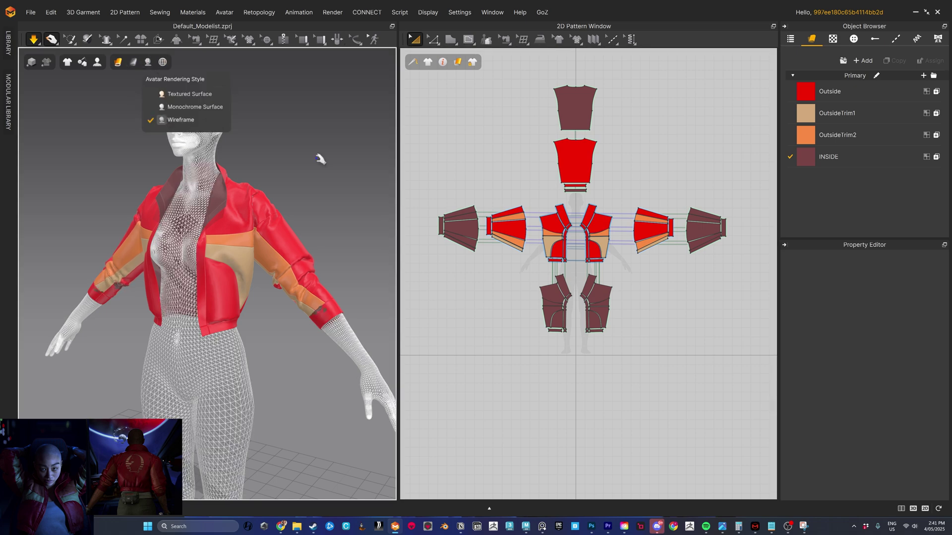
Step: Show the wireframe on the garment and render the avatar as Monochrome Surface to examine the jacket's triangle mesh
{"action": "key", "text": "ctrl+a"}
{"action": "mouse_move", "coordinate": [120, 63]}
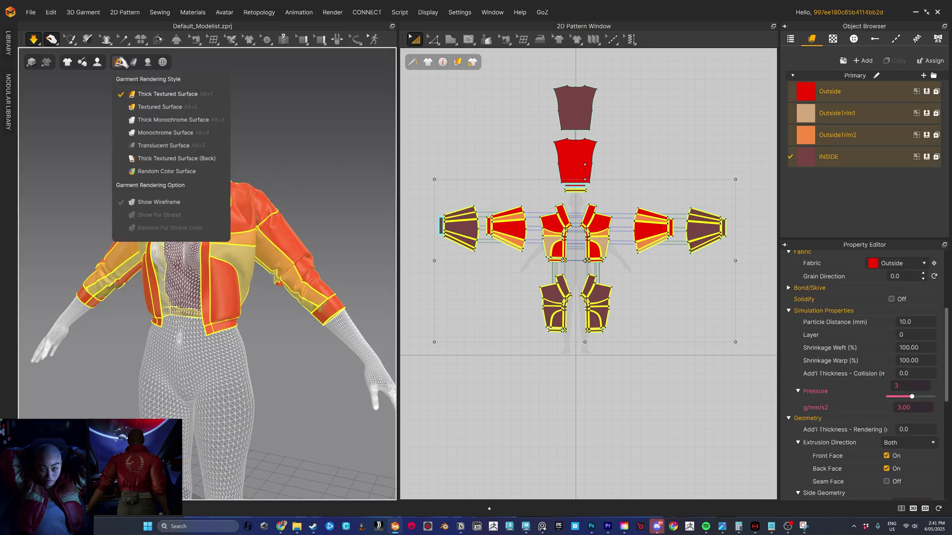
{"action": "left_click", "coordinate": [151, 202]}
{"action": "mouse_move", "coordinate": [149, 62]}
{"action": "left_click", "coordinate": [165, 94]}
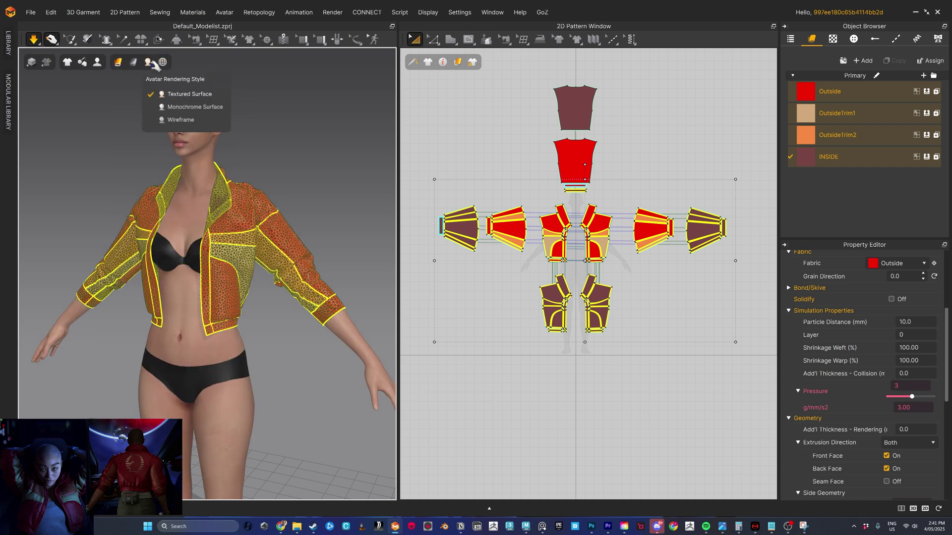
{"action": "left_click", "coordinate": [168, 107]}
{"action": "left_click", "coordinate": [308, 233]}
{"action": "scroll", "coordinate": [307, 233], "scroll_direction": "up", "scroll_amount": 3}
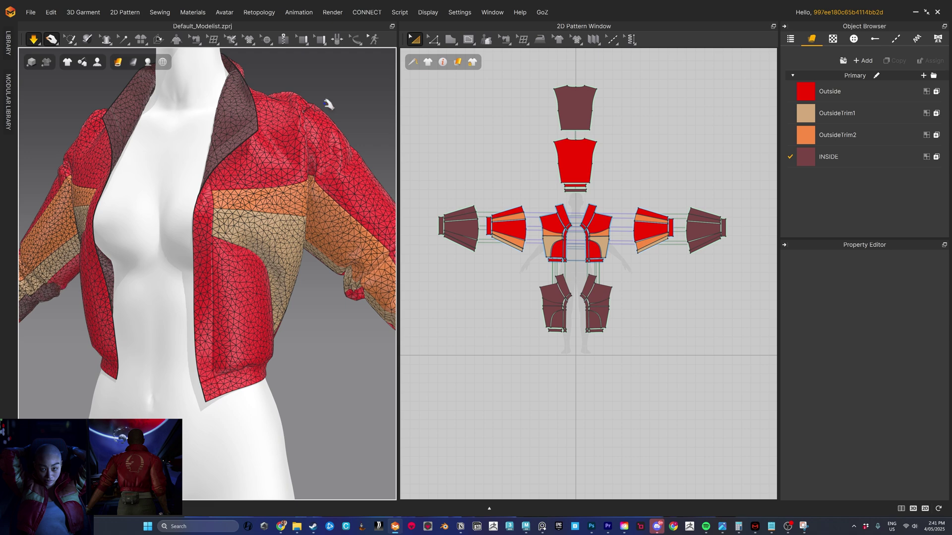
{"action": "scroll", "coordinate": [331, 94], "scroll_direction": "down", "scroll_amount": 3}
{"action": "middle_click_drag", "start_coordinate": [302, 130], "coordinate": [314, 134]}
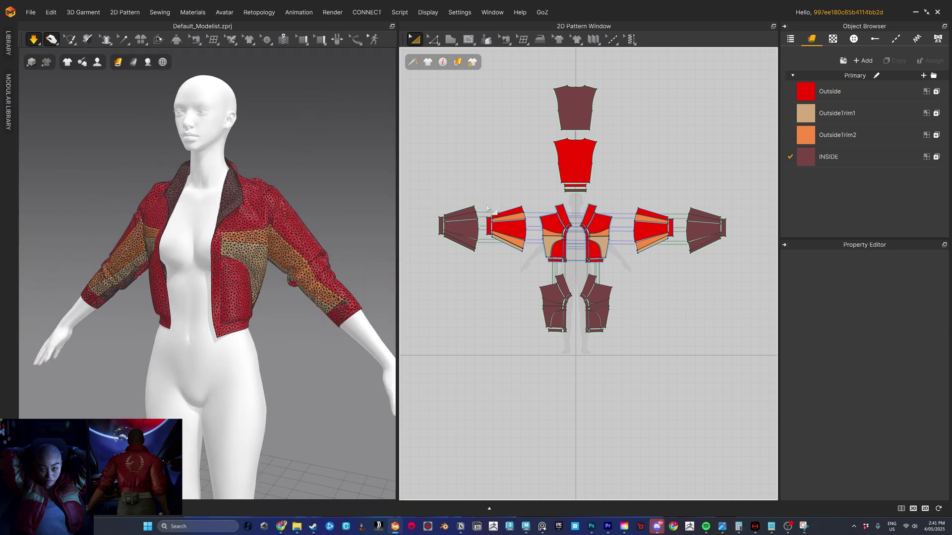
Step: Select all pattern pieces and change their mesh type to Quad (Optimized)
{"action": "left_click_drag", "start_coordinate": [503, 174], "coordinate": [744, 397]}
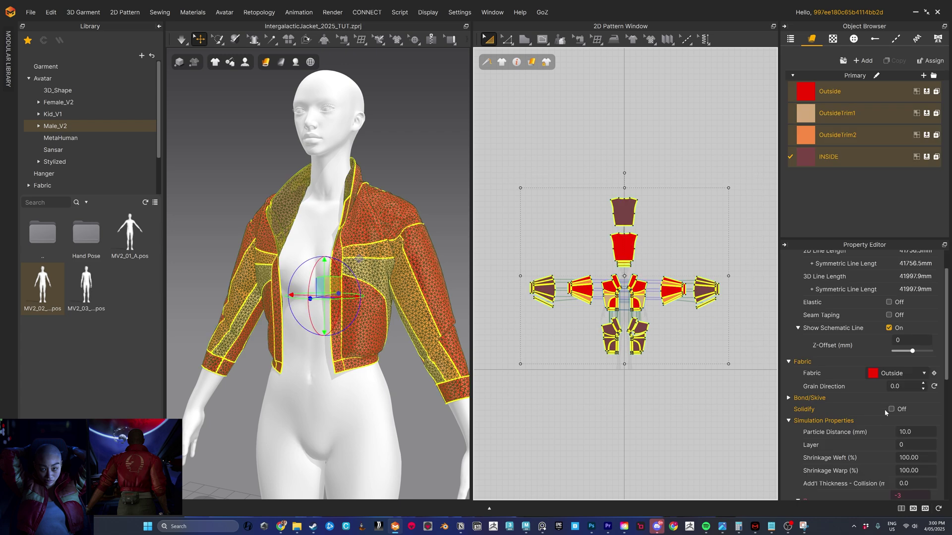
{"action": "scroll", "coordinate": [885, 401], "scroll_direction": "down", "scroll_amount": 5}
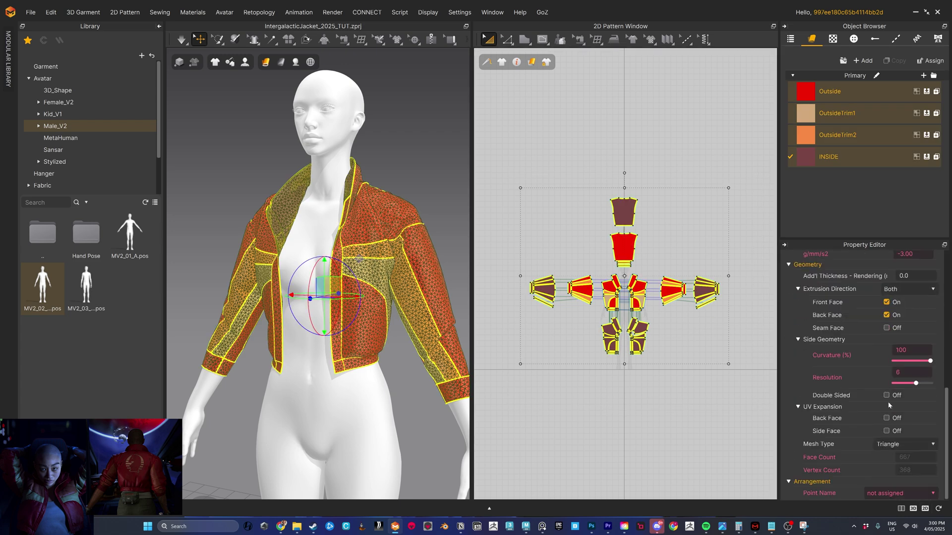
{"action": "left_click", "coordinate": [900, 448]}
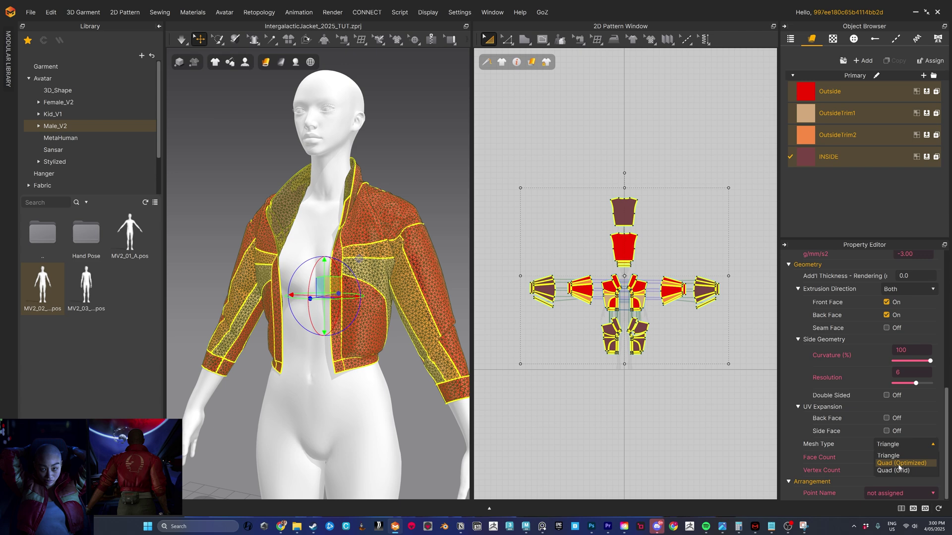
{"action": "left_click", "coordinate": [899, 464]}
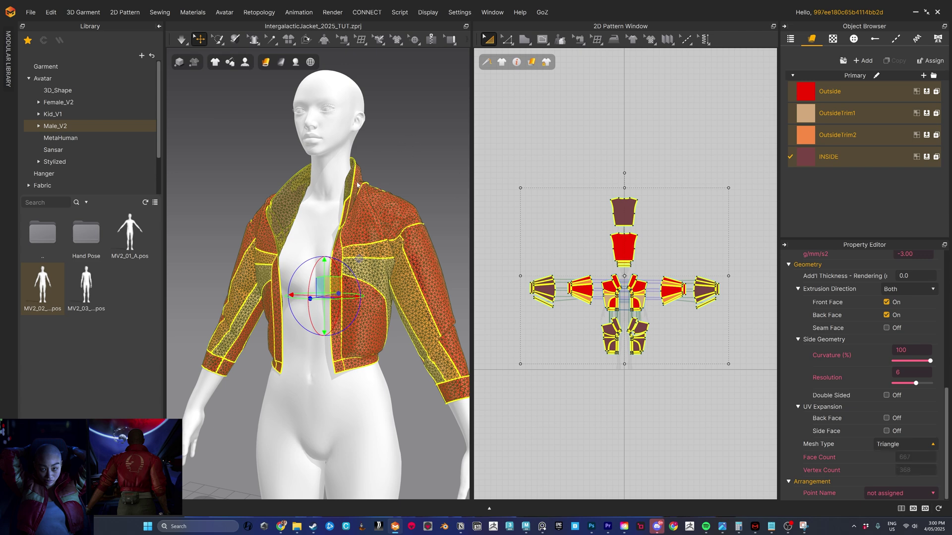
{"action": "right_click_drag", "start_coordinate": [412, 179], "coordinate": [399, 153]}
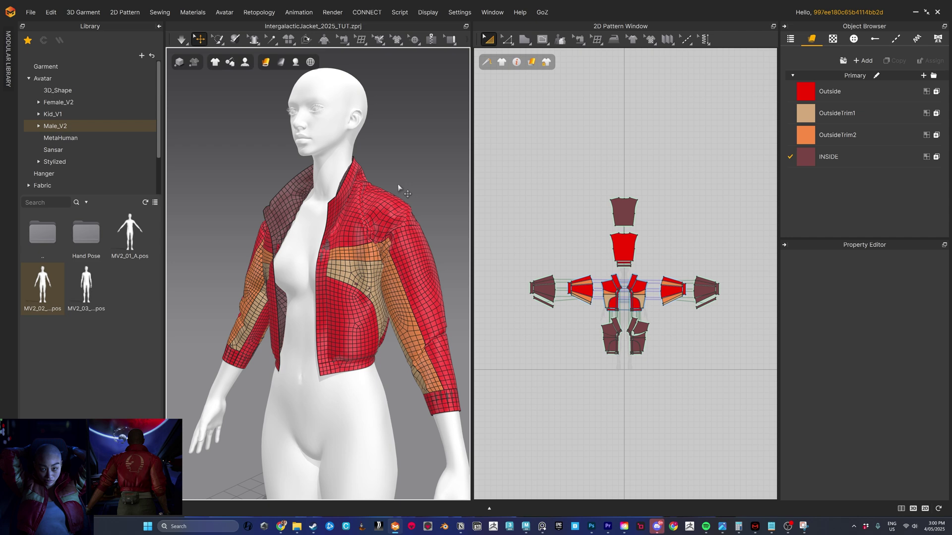
{"action": "mouse_move", "coordinate": [415, 175]}
{"action": "right_mouse_down"}
{"action": "mouse_move", "coordinate": [449, 168]}
{"action": "mouse_move", "coordinate": [425, 166]}
{"action": "right_mouse_up"}
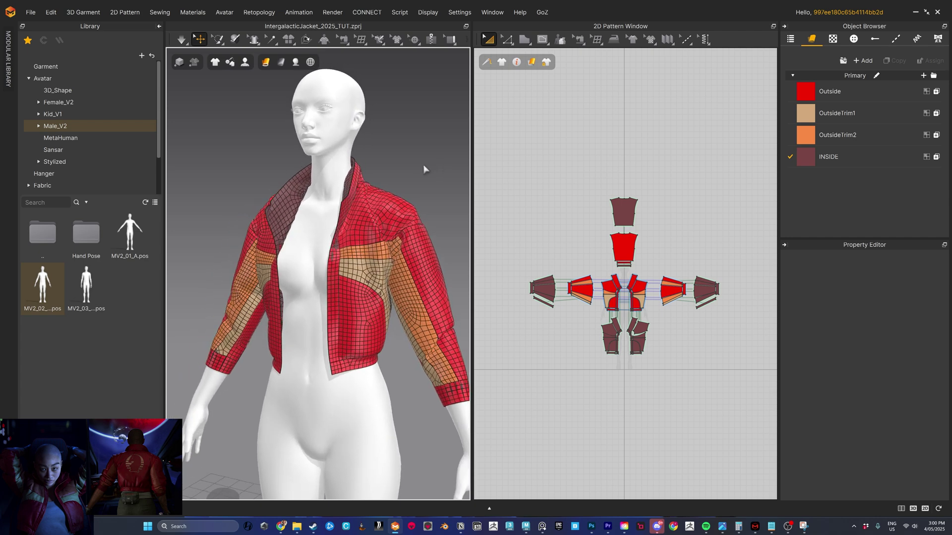
Step: Select all pattern pieces again and set their particle distance to 7 mm
{"action": "scroll", "coordinate": [428, 172], "scroll_direction": "down", "scroll_amount": 3}
{"action": "left_click_drag", "start_coordinate": [509, 180], "coordinate": [762, 386]}
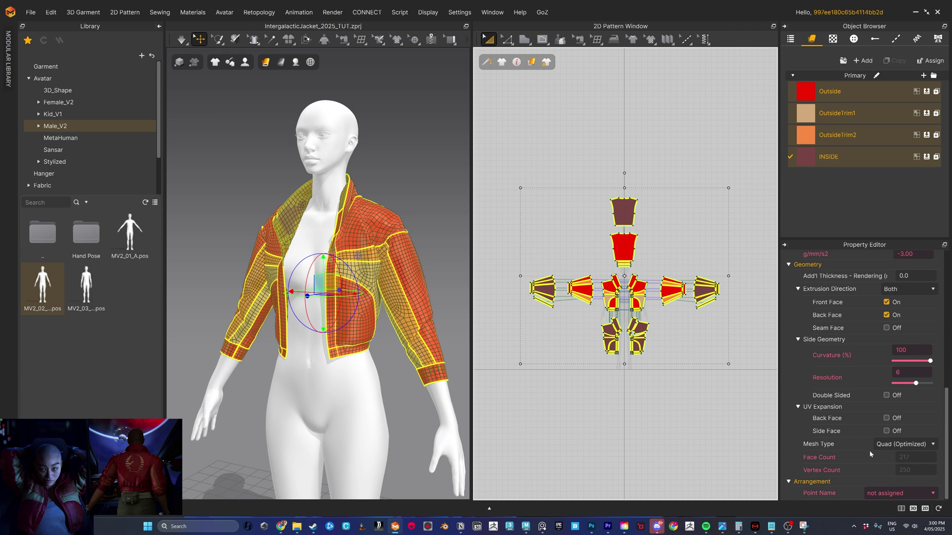
{"action": "scroll", "coordinate": [858, 353], "scroll_direction": "up", "scroll_amount": 3}
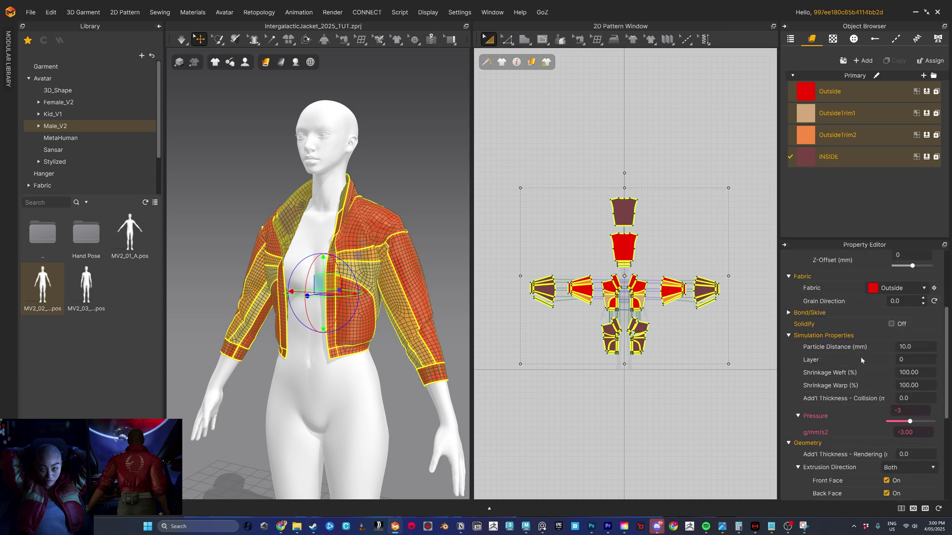
{"action": "left_click", "coordinate": [919, 348]}
{"action": "left_click", "coordinate": [396, 189]}
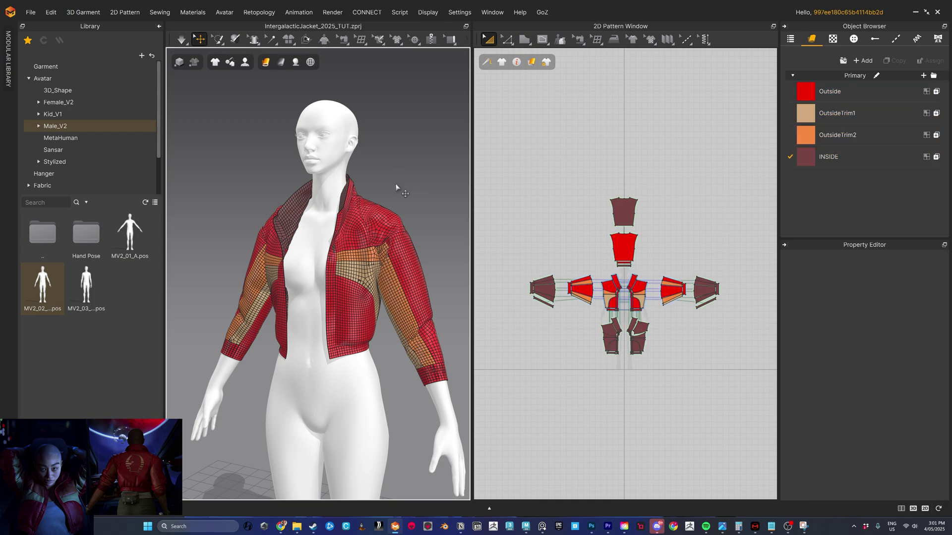
Step: Examine the refined quad mesh on the jacket's front, collar and sleeves from several angles
{"action": "scroll", "coordinate": [364, 253], "scroll_direction": "up", "scroll_amount": 3}
{"action": "scroll", "coordinate": [365, 256], "scroll_direction": "down", "scroll_amount": 4}
{"action": "right_click_drag", "start_coordinate": [364, 256], "coordinate": [384, 246]}
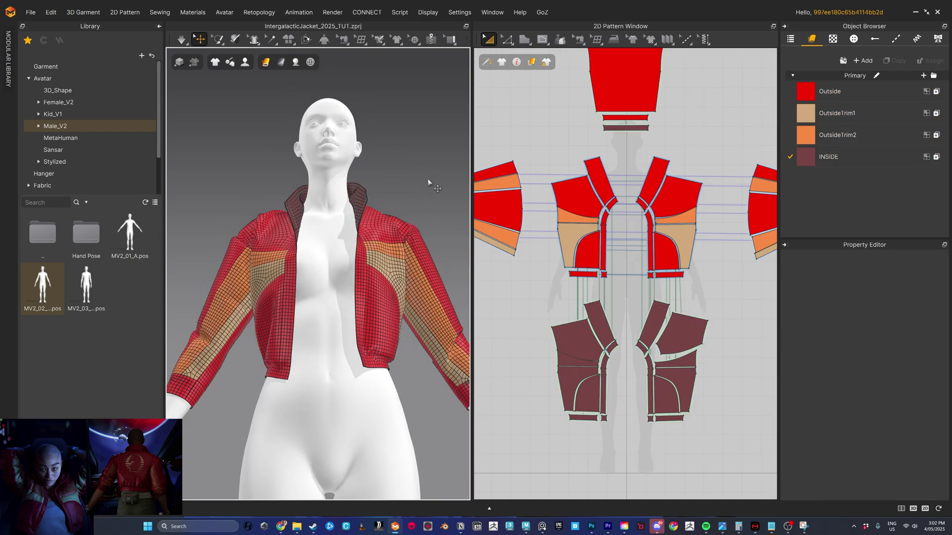
{"action": "right_click_drag", "start_coordinate": [428, 180], "coordinate": [412, 200]}
{"action": "scroll", "coordinate": [412, 196], "scroll_direction": "down", "scroll_amount": 2}
{"action": "middle_click_drag", "start_coordinate": [412, 182], "coordinate": [412, 190]}
{"action": "right_click_drag", "start_coordinate": [412, 187], "coordinate": [418, 226]}
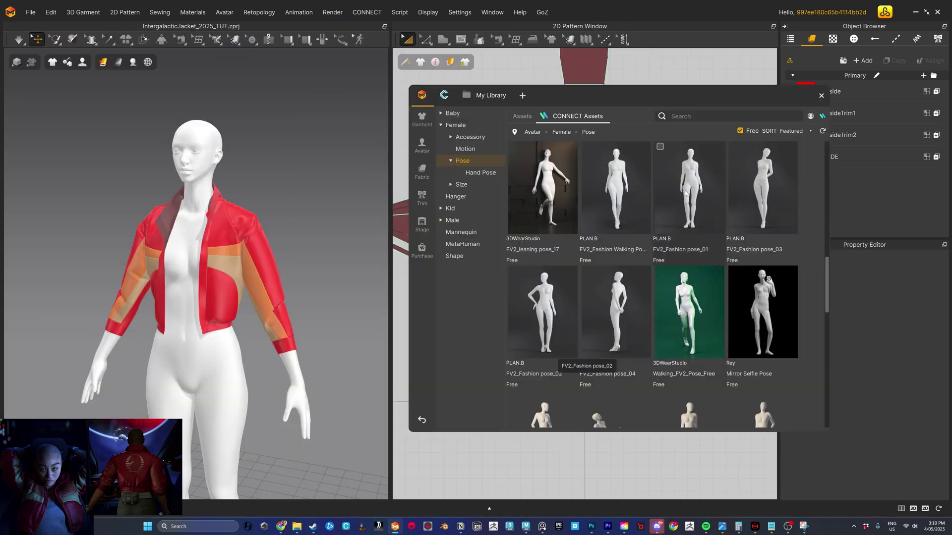
Step: Try the FV2_Fashion pose_01 on the avatar's full body, keeping the avatar size, and examine the posed jacket
{"action": "double_click", "coordinate": [716, 250]}
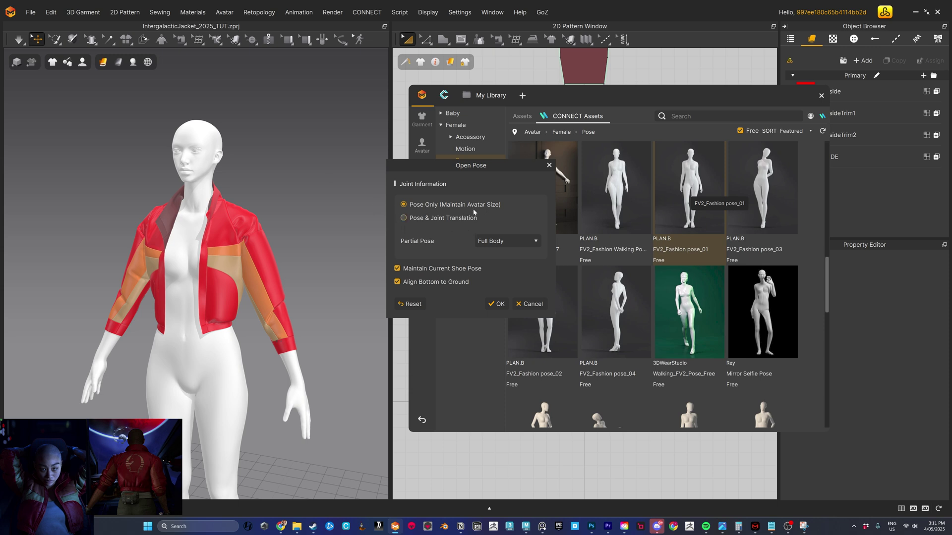
{"action": "left_click", "coordinate": [497, 304]}
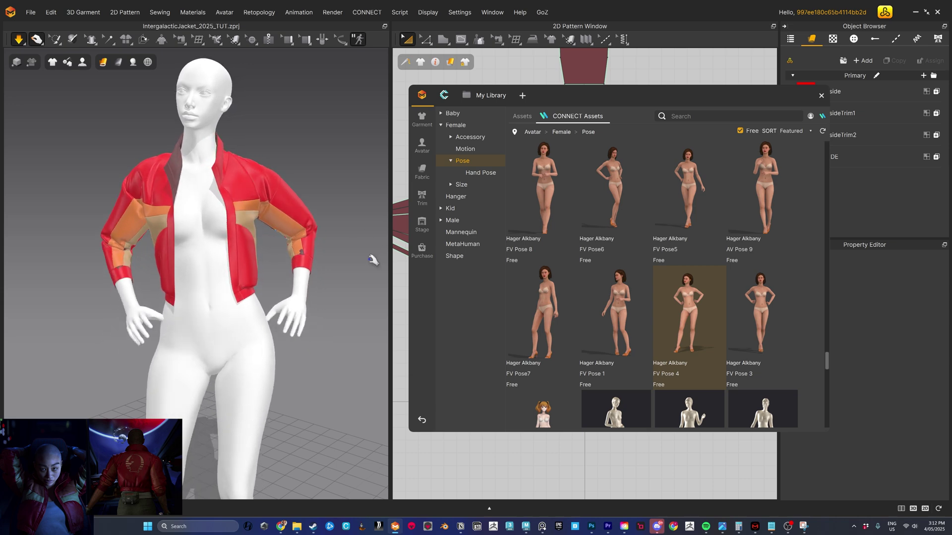
{"action": "right_click_drag", "start_coordinate": [359, 296], "coordinate": [148, 293]}
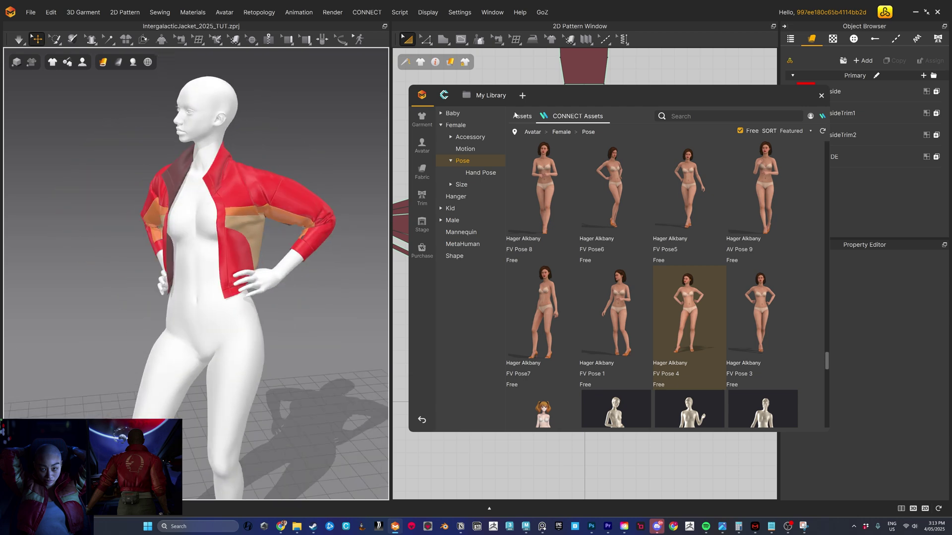
Step: Apply the FV2 Standing 16 pose to the avatar's full body, keeping its size, and pull the jacket sleeve up the forearm during simulation
{"action": "scroll", "coordinate": [563, 313], "scroll_direction": "down", "scroll_amount": 5}
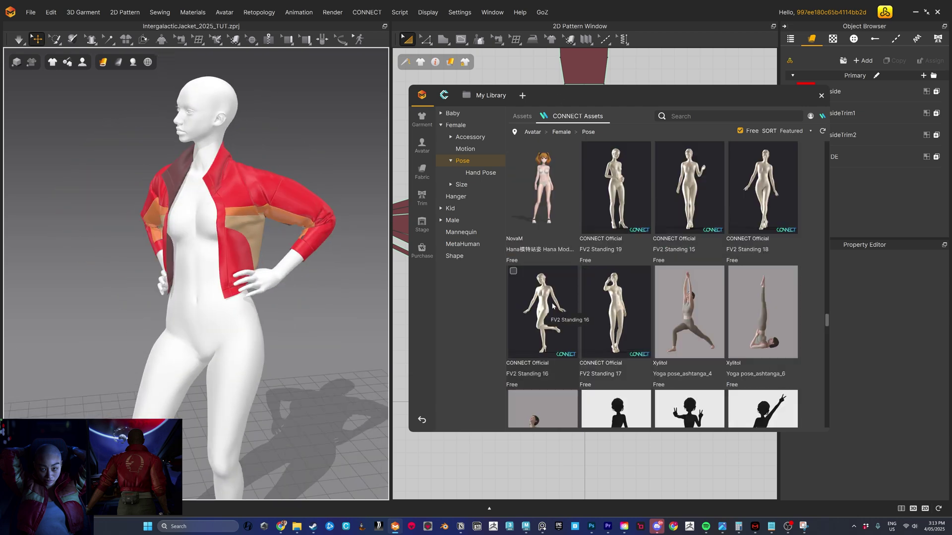
{"action": "double_click", "coordinate": [563, 314]}
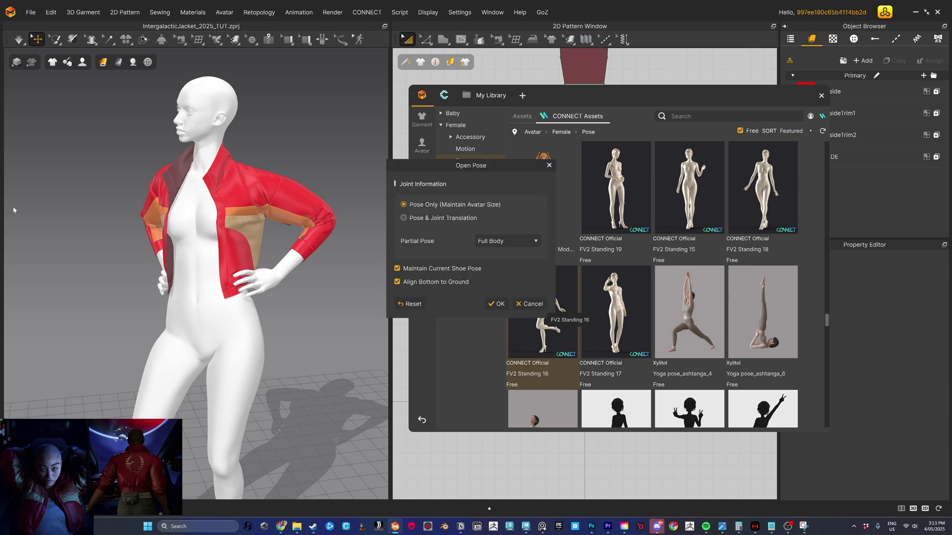
{"action": "left_click", "coordinate": [496, 304]}
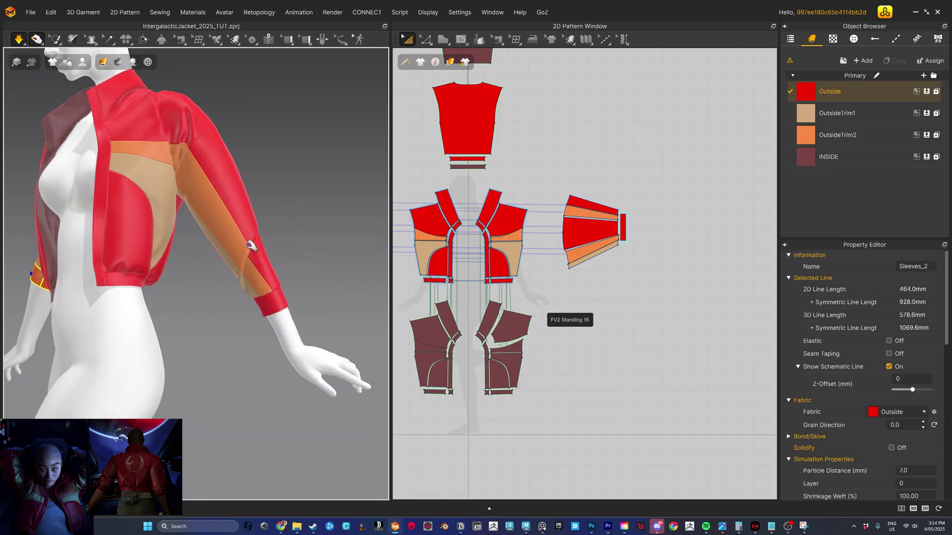
{"action": "left_click_drag", "start_coordinate": [252, 246], "coordinate": [214, 184]}
{"action": "left_click_drag", "start_coordinate": [267, 282], "coordinate": [250, 236]}
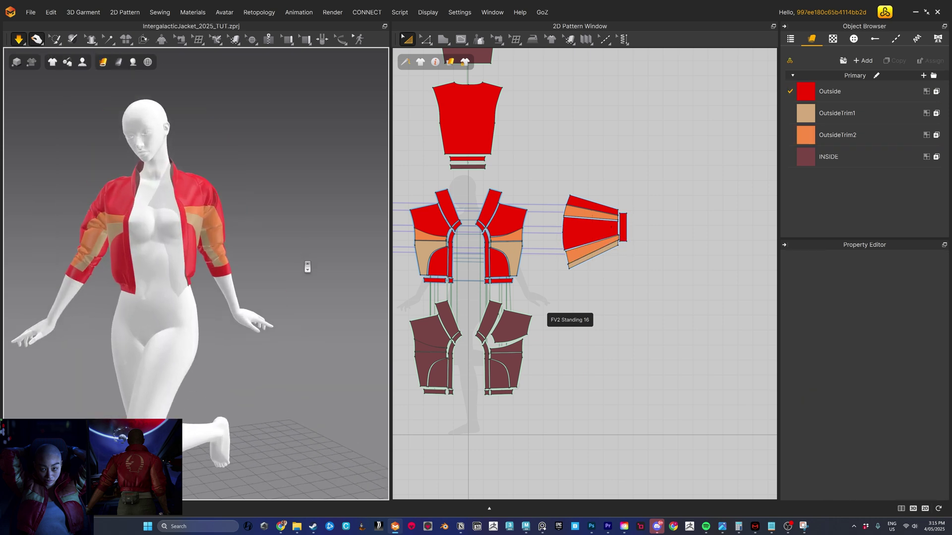
{"action": "scroll", "coordinate": [306, 268], "scroll_direction": "up", "scroll_amount": 2}
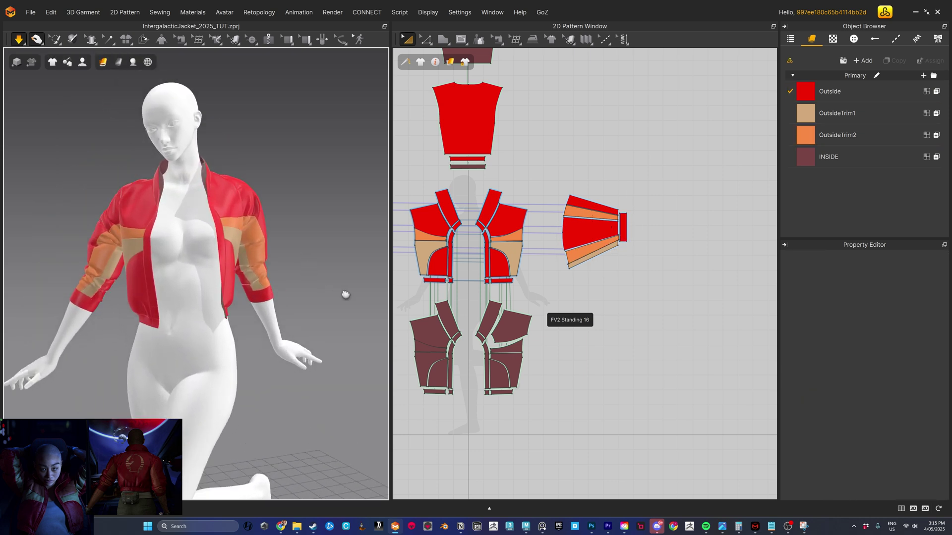
{"action": "right_click_drag", "start_coordinate": [344, 295], "coordinate": [340, 282]}
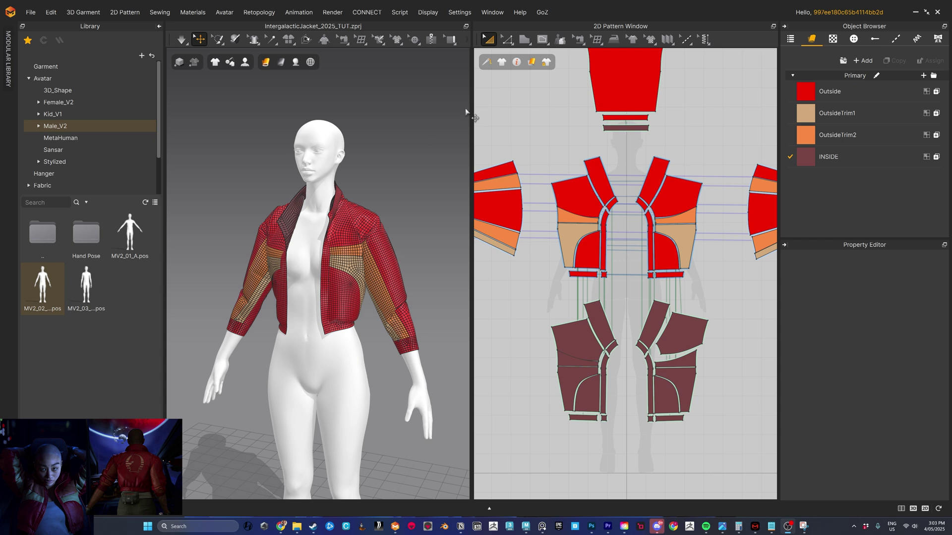
Step: Set up an OBJ export of all patterns and avatars as a single object, comparing Thick and choosing Thin
{"action": "left_click", "coordinate": [31, 12]}
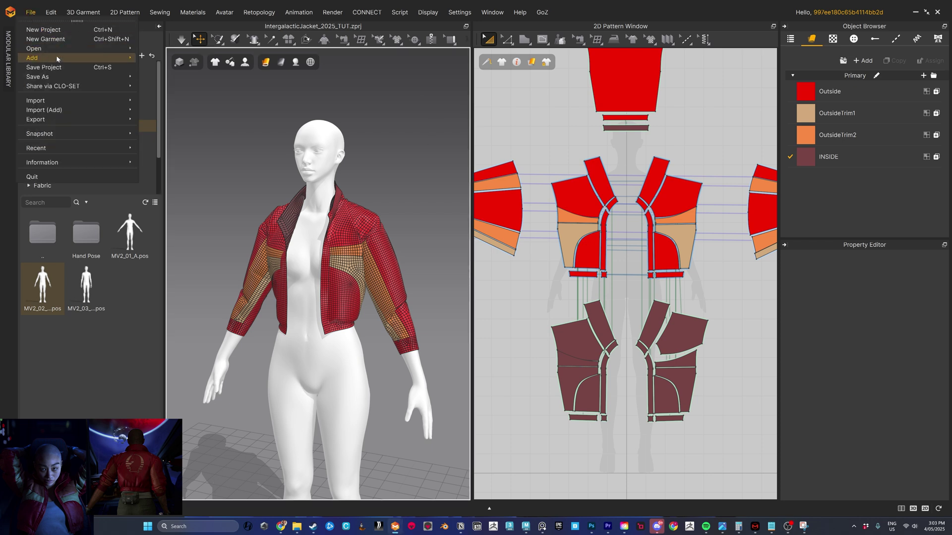
{"action": "mouse_move", "coordinate": [47, 119]}
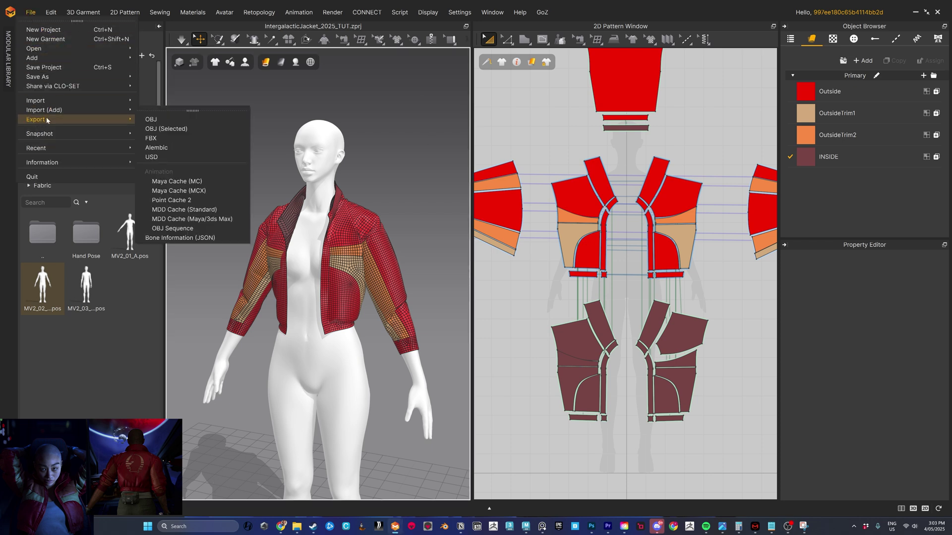
{"action": "left_click", "coordinate": [151, 120]}
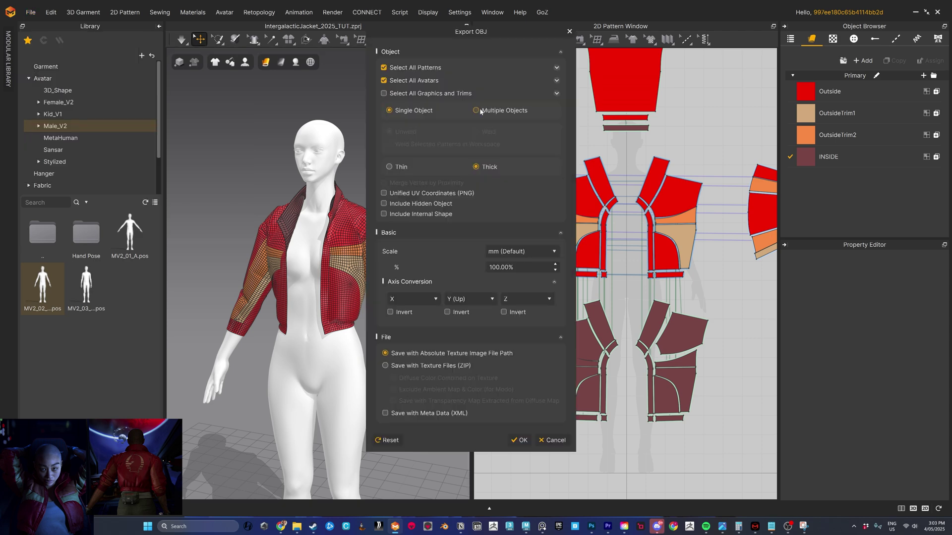
{"action": "left_click", "coordinate": [389, 168]}
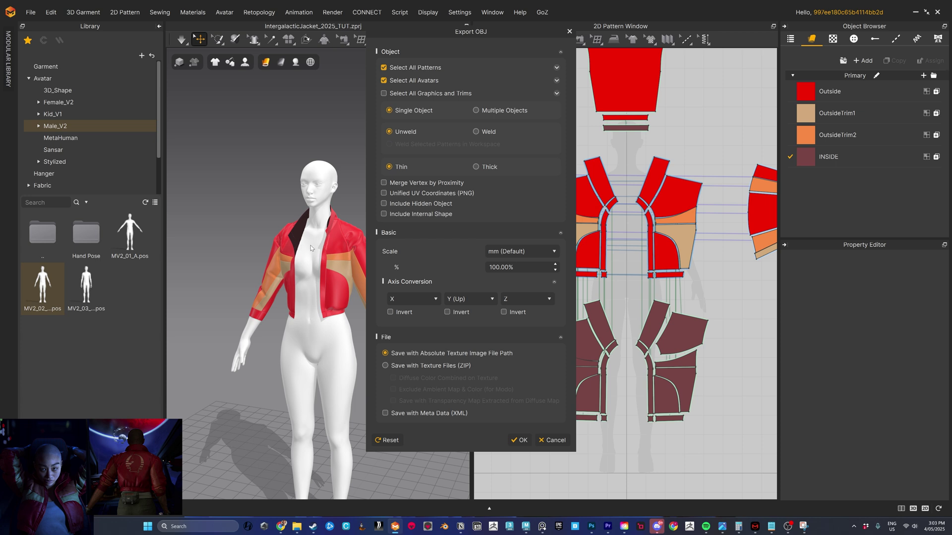
{"action": "left_click", "coordinate": [476, 167]}
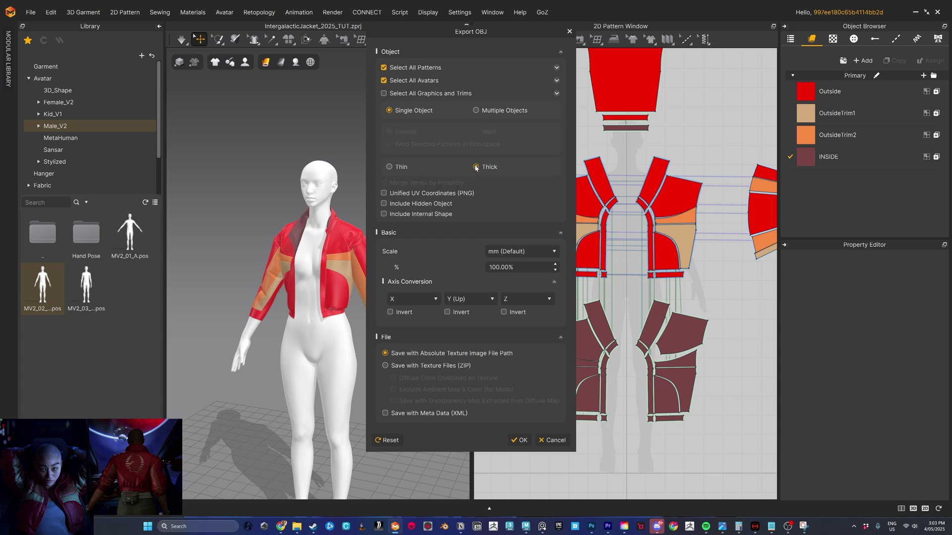
{"action": "left_click", "coordinate": [389, 167]}
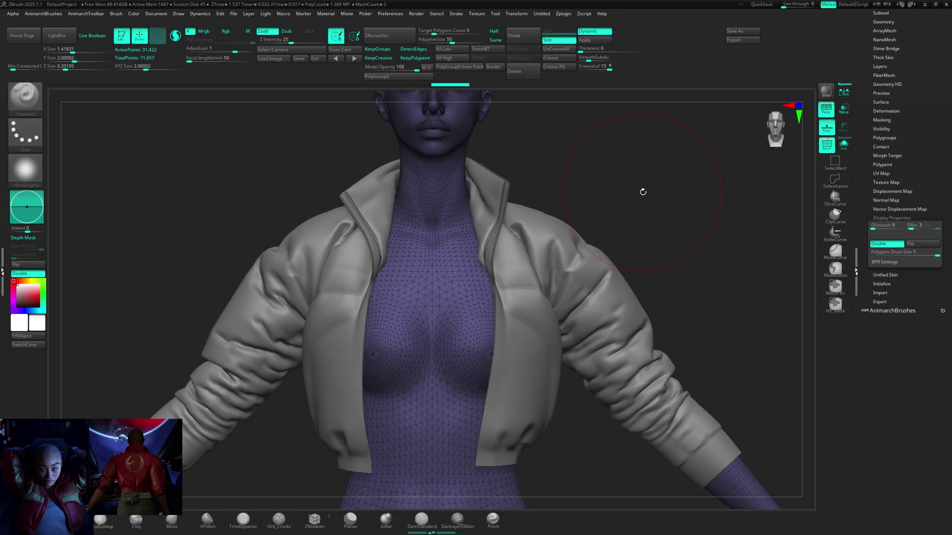
Step: In ZBrush, make the jacket the active subtool and split the stray eye and mouth geometry off it
{"action": "left_click", "coordinate": [560, 230], "text": "alt"}
{"action": "mouse_move", "coordinate": [653, 225]}
{"action": "left_mouse_down"}
{"action": "mouse_move", "coordinate": [689, 238]}
{"action": "mouse_move", "coordinate": [677, 204]}
{"action": "mouse_move", "coordinate": [694, 273]}
{"action": "left_mouse_up"}
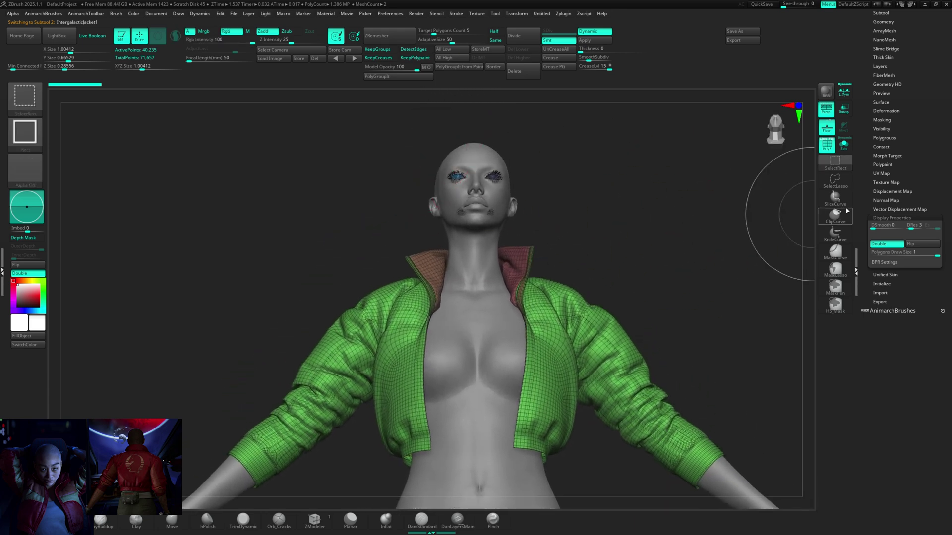
{"action": "left_click", "coordinate": [835, 164], "text": "ctrl+shift"}
{"action": "mouse_move", "coordinate": [370, 124]}
{"action": "left_mouse_down", "text": "ctrl+shift"}
{"action": "mouse_move", "coordinate": [593, 218]}
{"action": "mouse_move", "coordinate": [610, 239]}
{"action": "left_mouse_up", "text": "ctrl+shift"}
{"action": "key", "text": "space"}
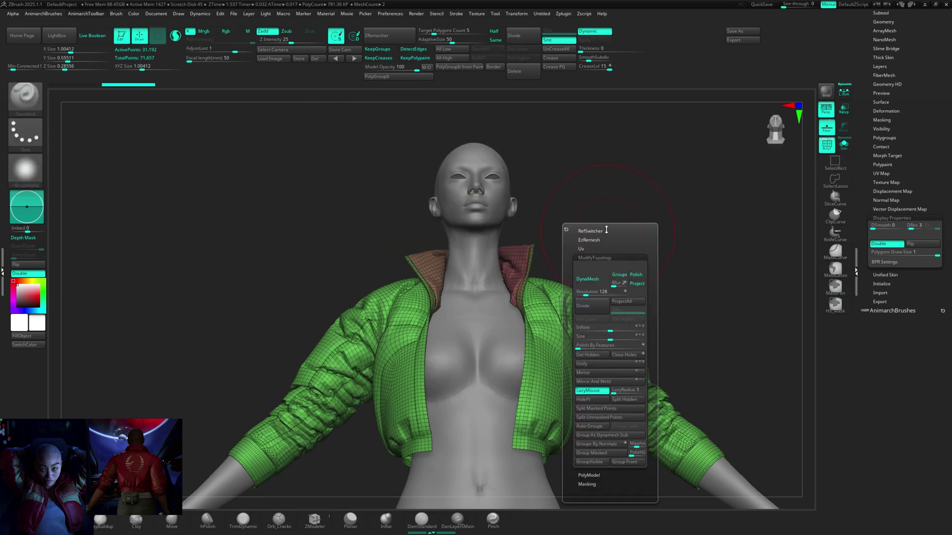
{"action": "left_click", "coordinate": [631, 405]}
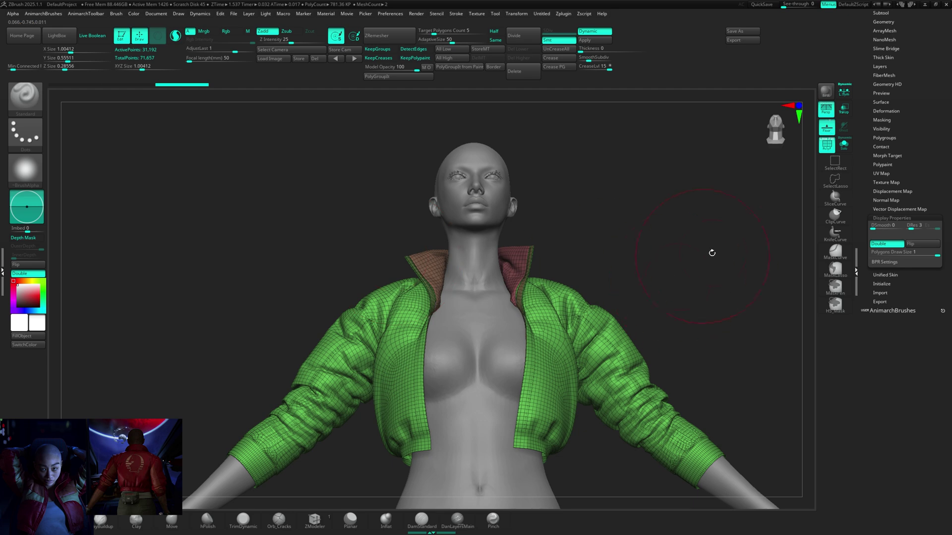
Step: Isolate the jacket subtool, examine its mesh and inner lining from several angles, and hide the polyframe
{"action": "mouse_move", "coordinate": [712, 251]}
{"action": "left_mouse_down"}
{"action": "mouse_move", "coordinate": [694, 278]}
{"action": "mouse_move", "coordinate": [720, 259]}
{"action": "left_mouse_up"}
{"action": "left_click", "coordinate": [846, 145]}
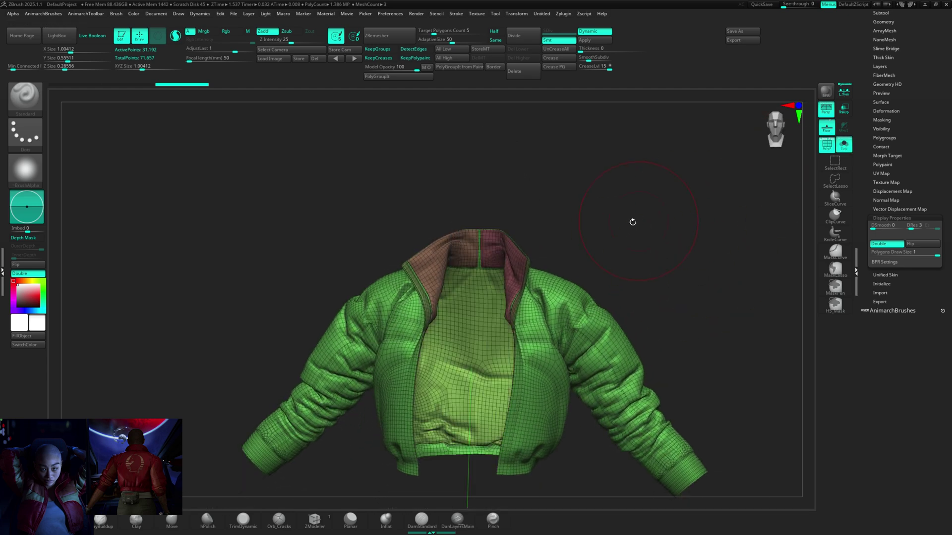
{"action": "left_click_drag", "start_coordinate": [661, 224], "coordinate": [706, 215]}
{"action": "left_click_drag", "start_coordinate": [653, 200], "coordinate": [626, 202]}
{"action": "left_click_drag", "start_coordinate": [691, 241], "coordinate": [607, 100], "text": "alt"}
{"action": "left_click_drag", "start_coordinate": [675, 213], "coordinate": [651, 249], "text": "alt"}
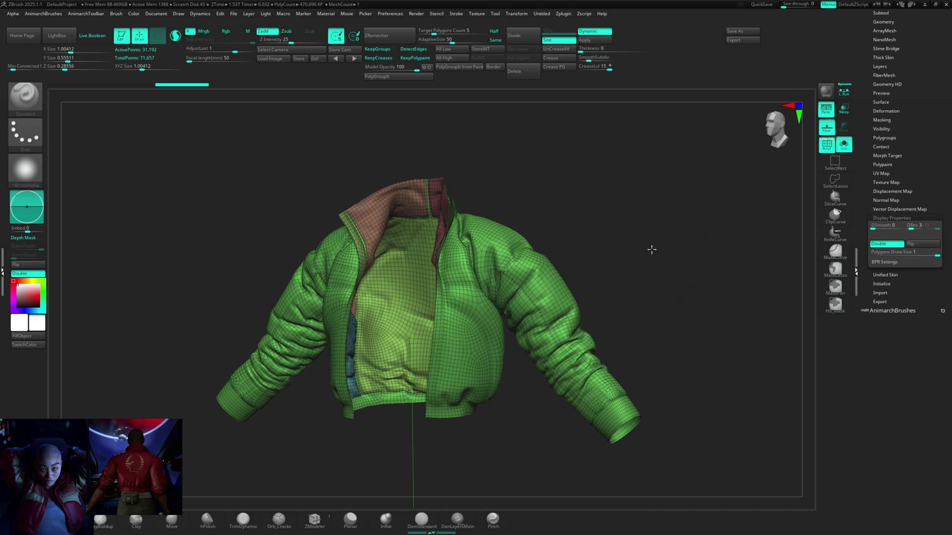
{"action": "key", "text": "shift+f"}
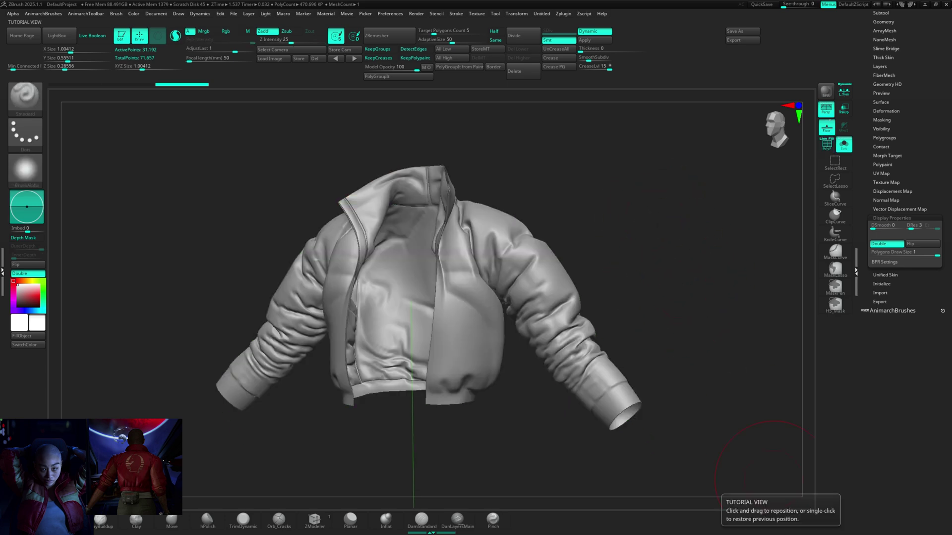